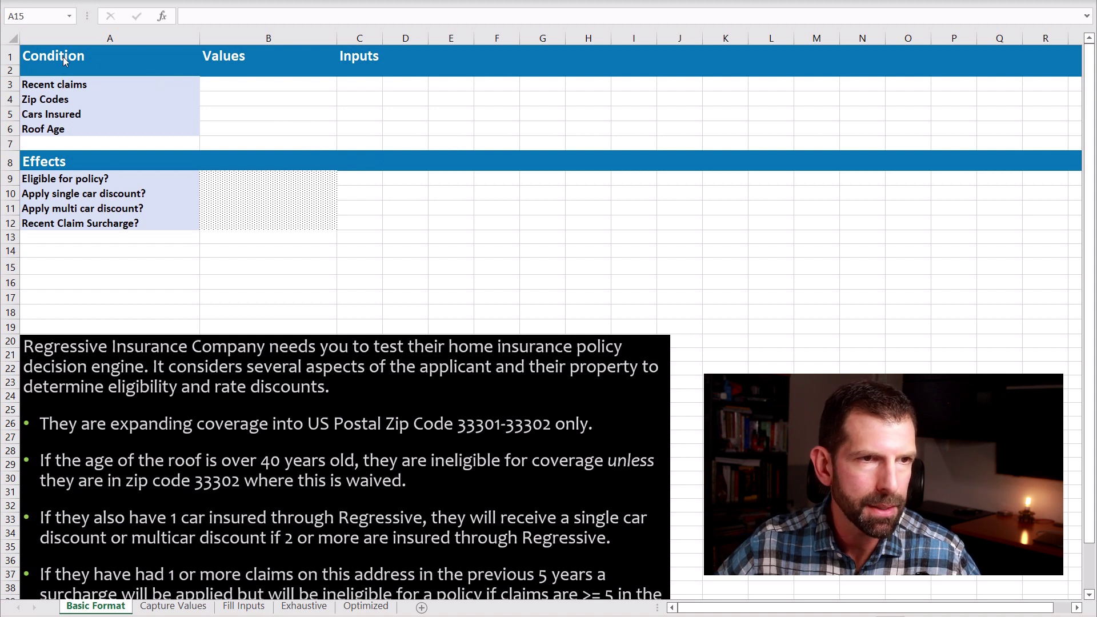
# Step: Review the decision table layout: the Condition, Values and Inputs headings, the input area, and the four Effects rows
pyautogui.hotkey('alt', 'Tab')
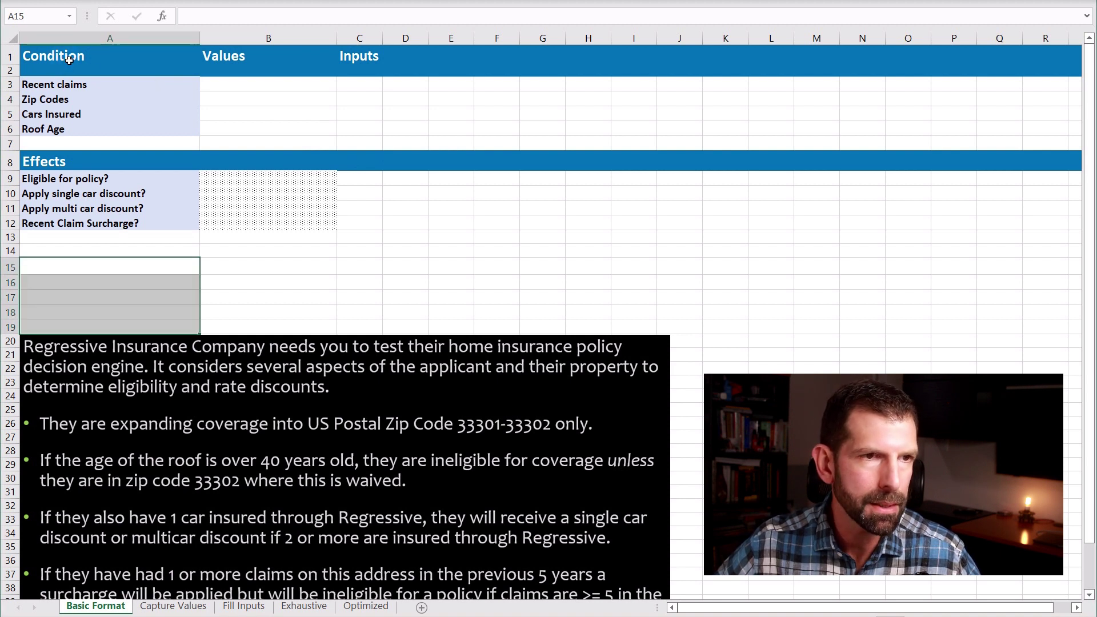
pyautogui.click(69, 59)
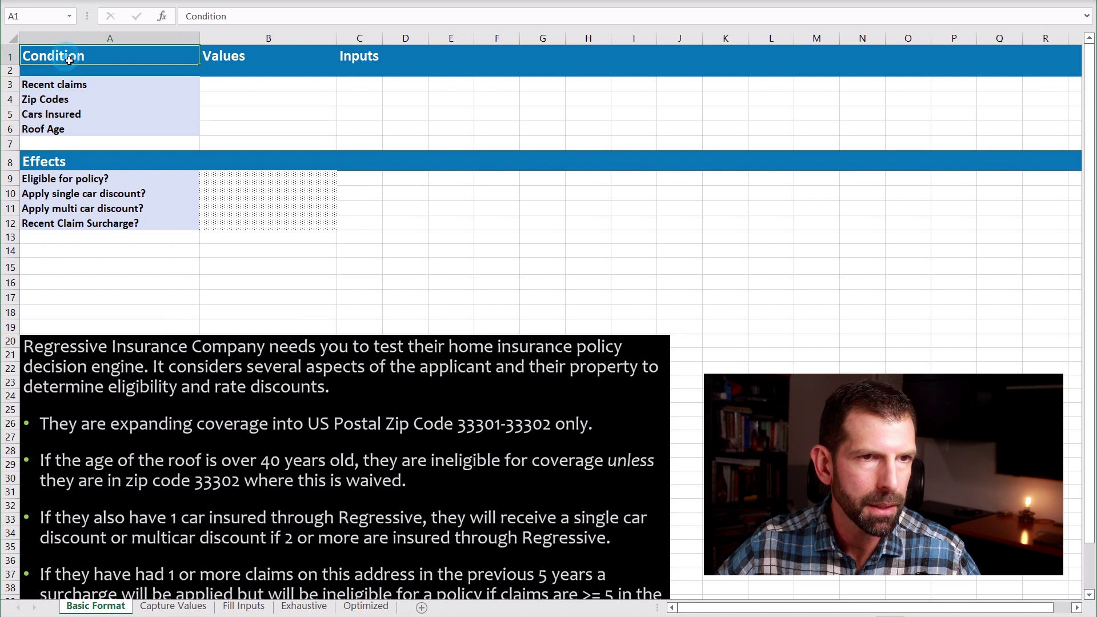
pyautogui.click(260, 63)
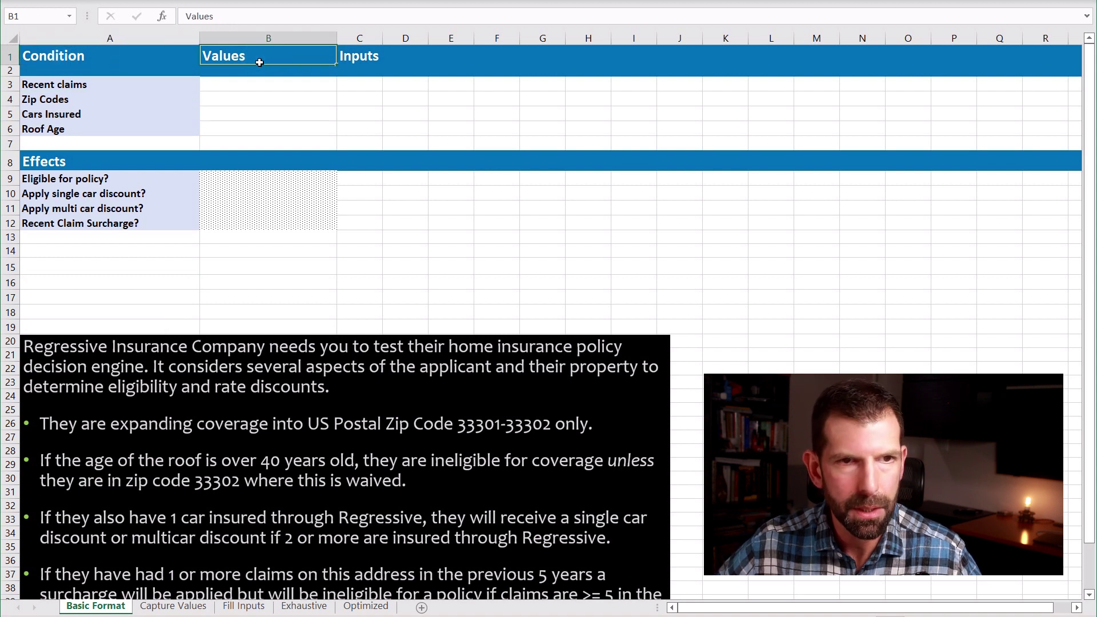
pyautogui.click(355, 57)
pyautogui.moveTo(355, 58); pyautogui.dragTo(1067, 147)
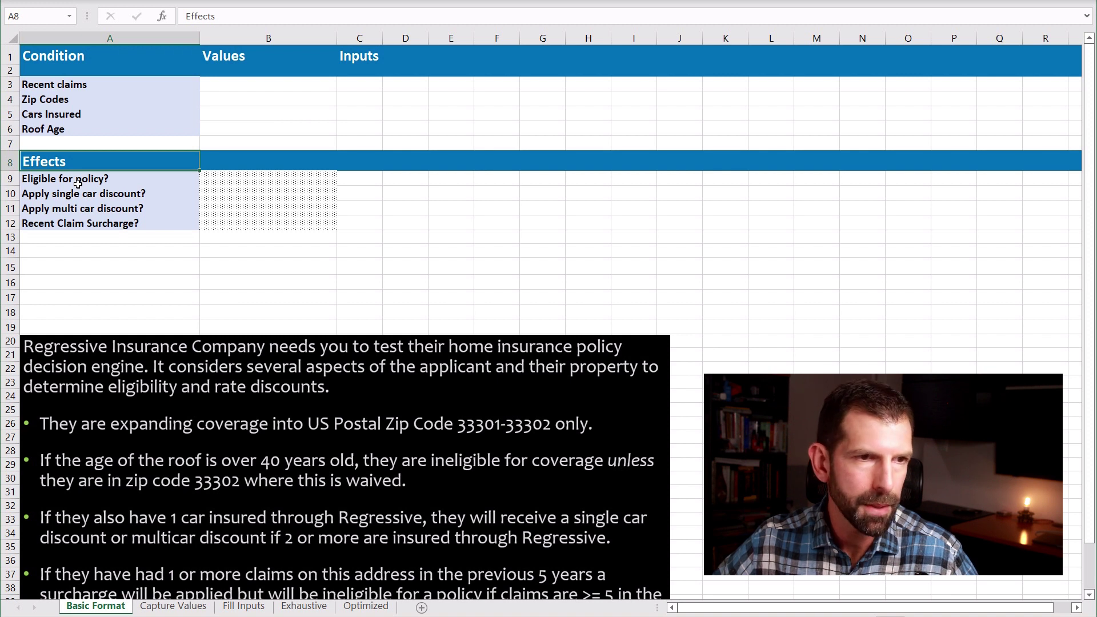
pyautogui.click(144, 180)
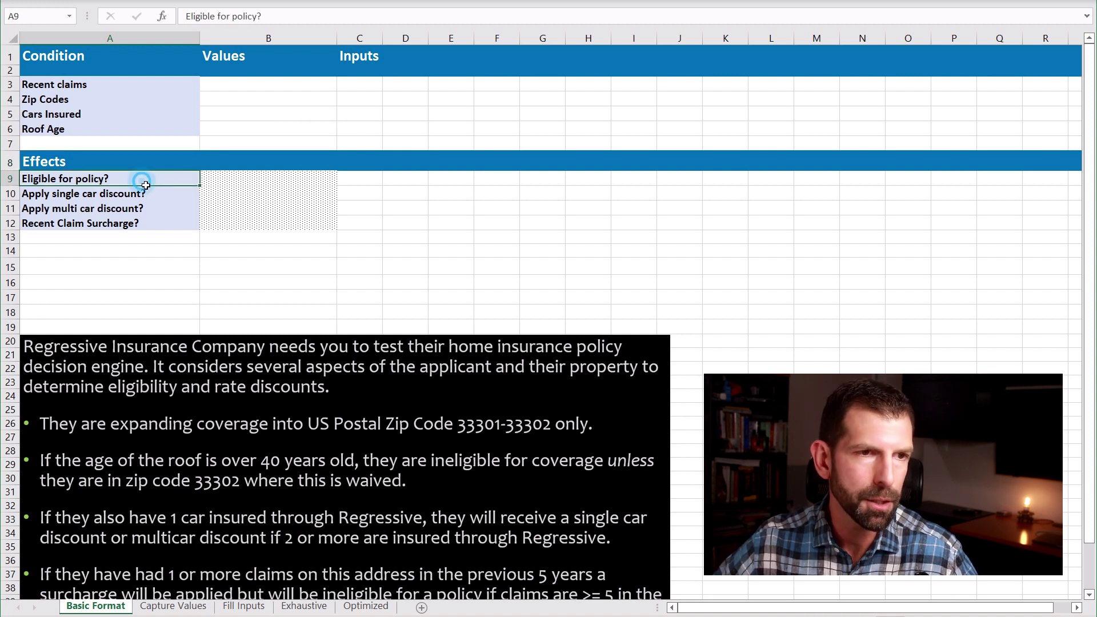
pyautogui.click(190, 198)
pyautogui.click(194, 214)
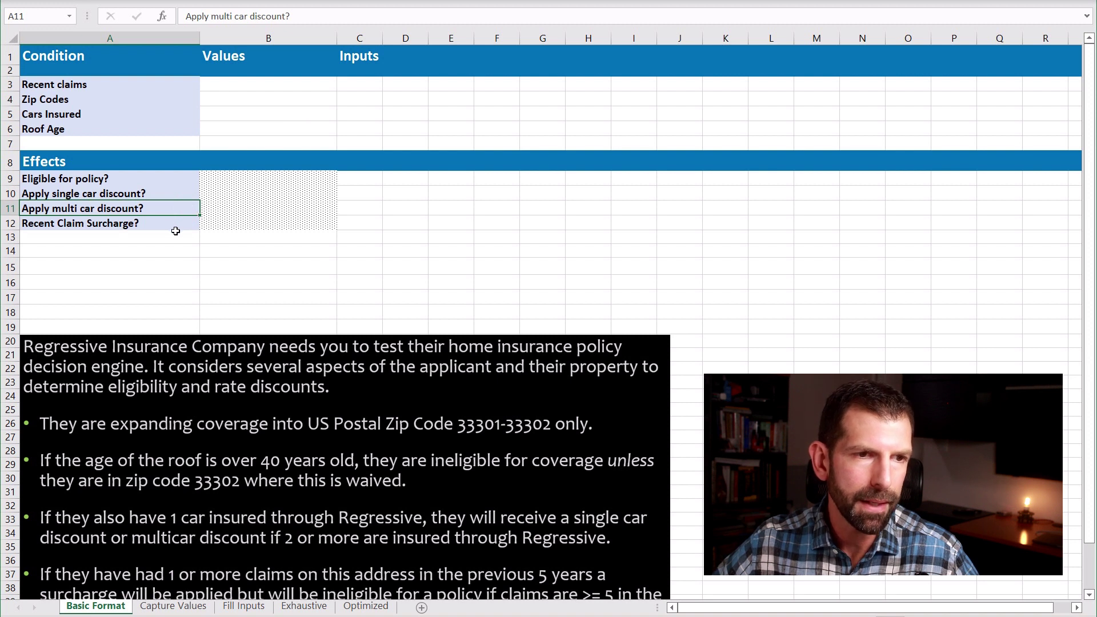
pyautogui.click(176, 229)
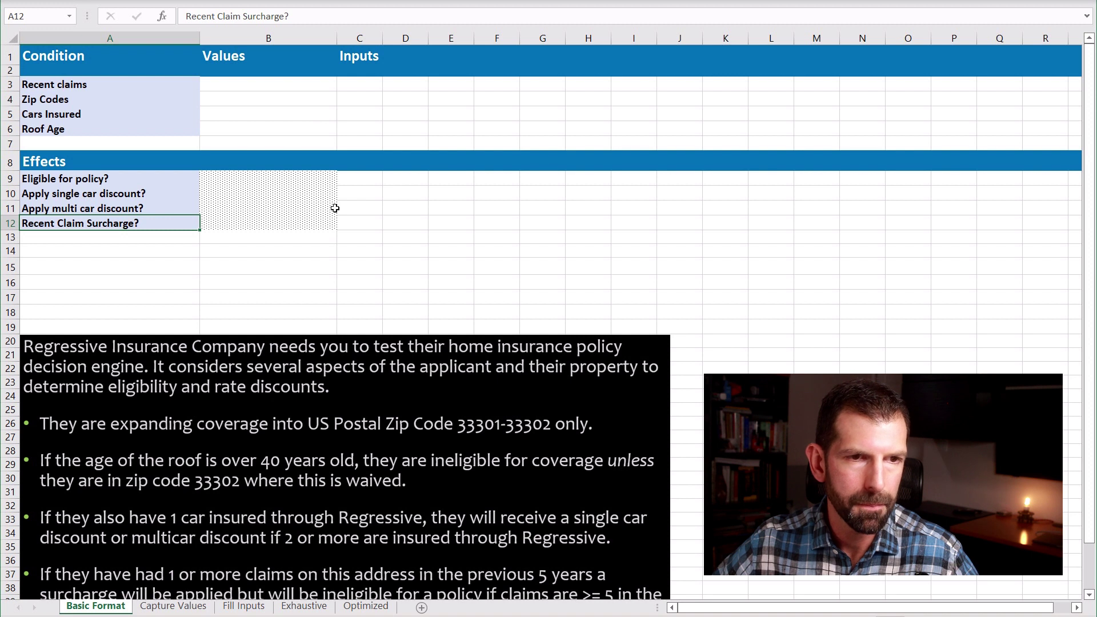
# Step: Go through the four conditions in the table: Recent claims, Zip Codes, Cars Insured and Roof Age
pyautogui.hotkey('ctrl', 'Up')
pyautogui.hotkey('ctrl', 'Up')
pyautogui.hotkey('ctrl', 'Up')
pyautogui.hotkey('ctrl', 'Up')
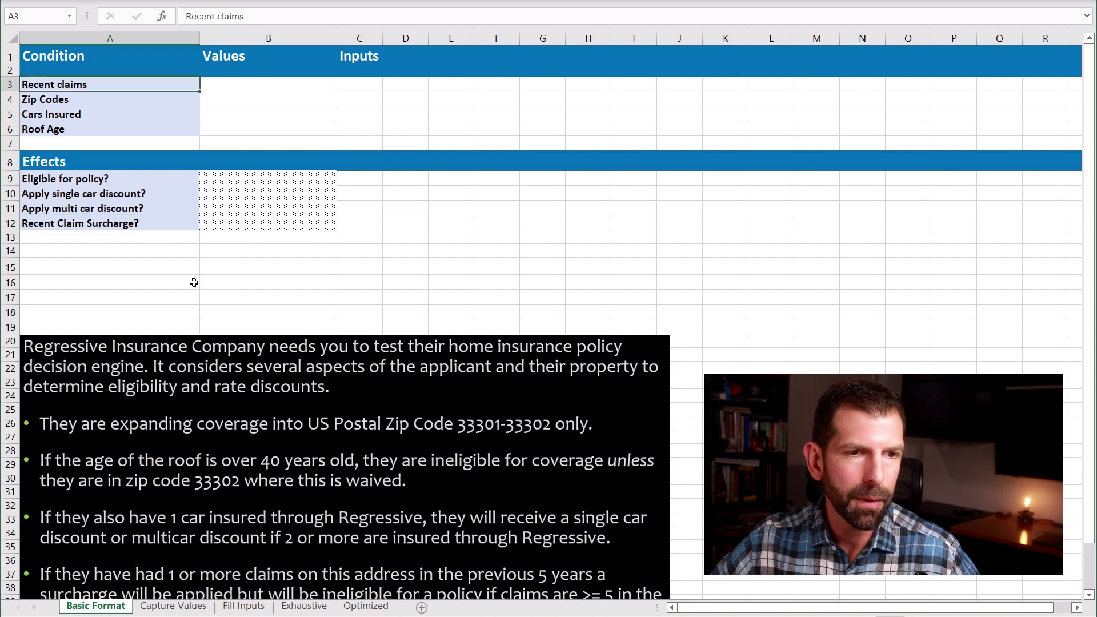
pyautogui.click(85, 102)
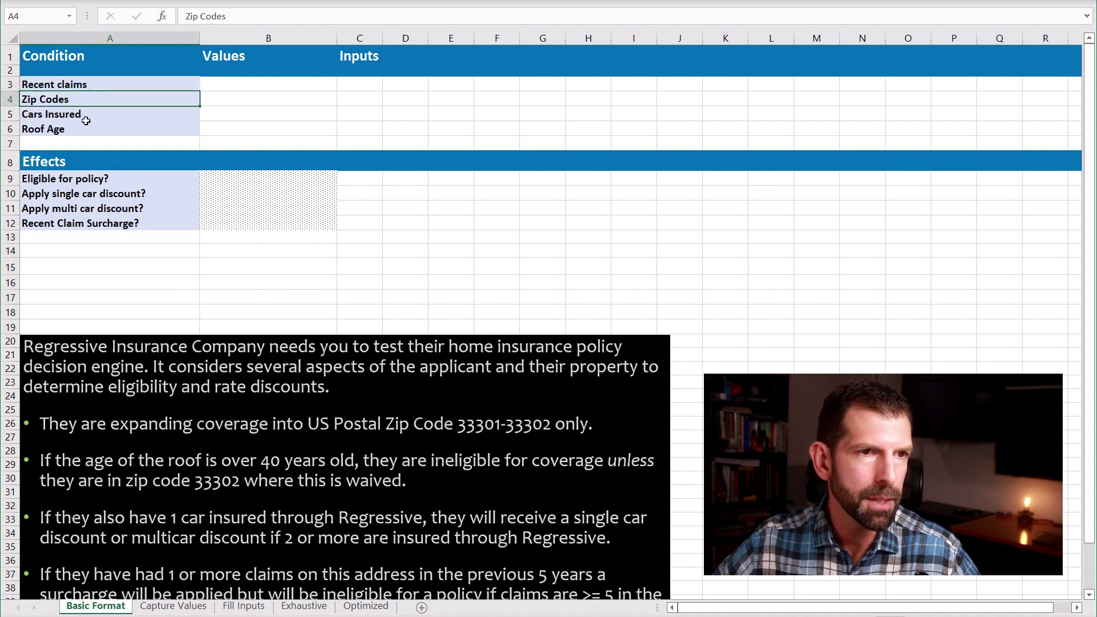
pyautogui.click(86, 116)
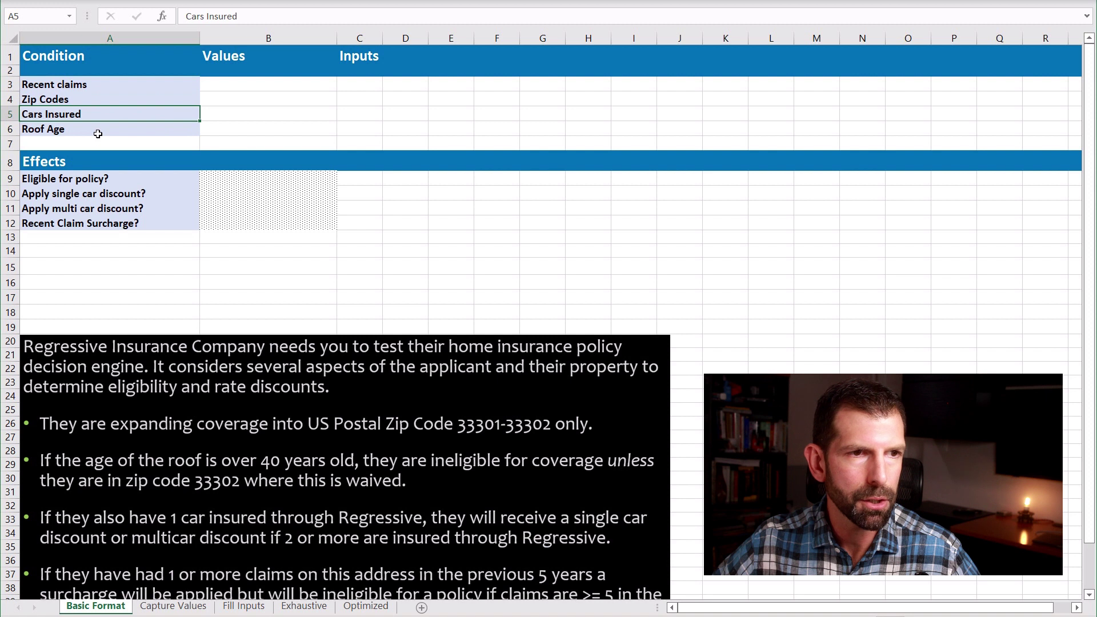
pyautogui.click(93, 131)
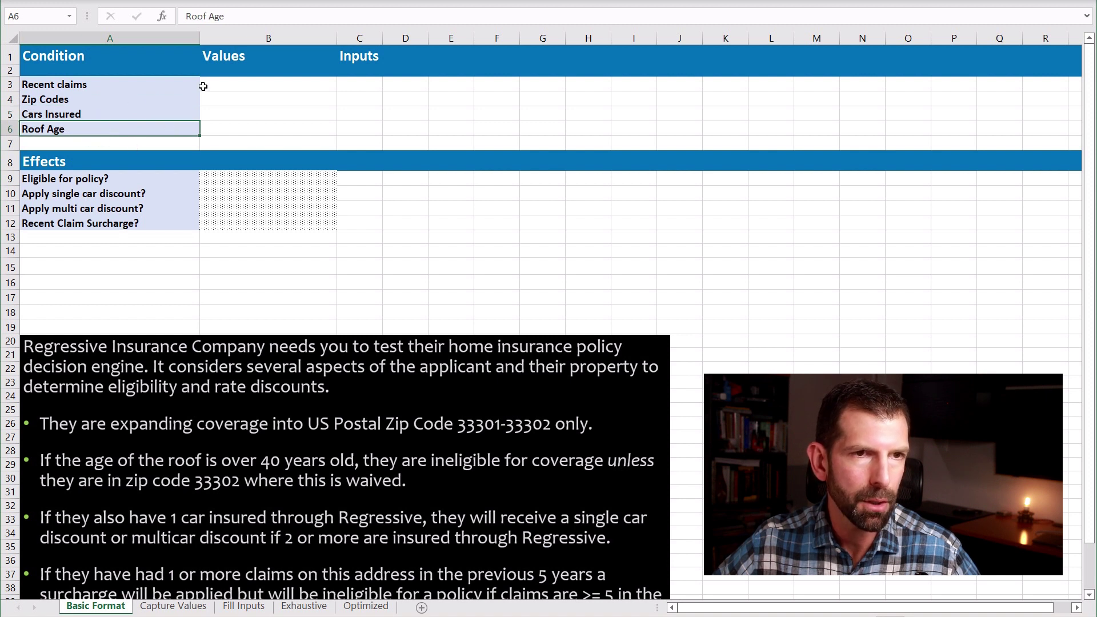
# Step: Using the zip code rule in the requirements picture, enter the Zip Codes values 33300, 33301, 33302, 33303 in B4
pyautogui.click(91, 101)
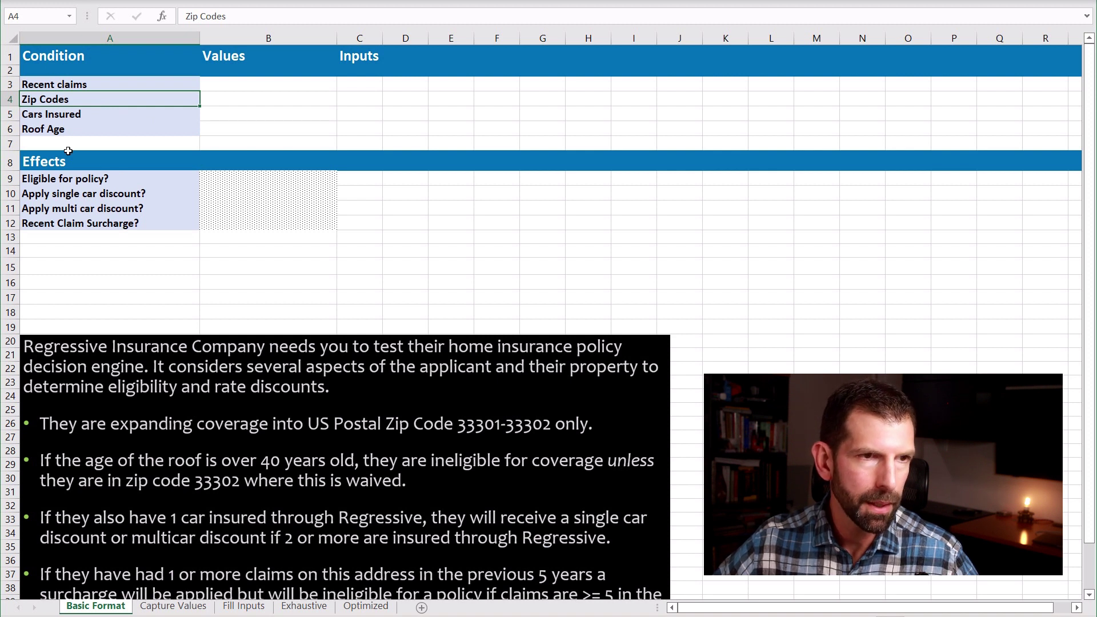
pyautogui.click(53, 101)
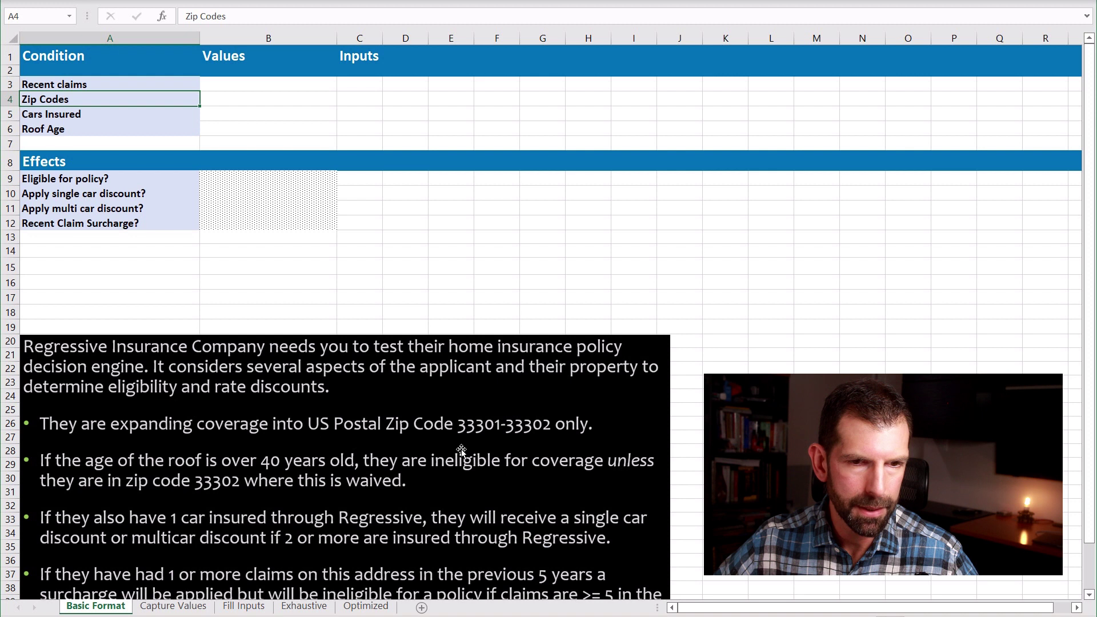
pyautogui.click(490, 434)
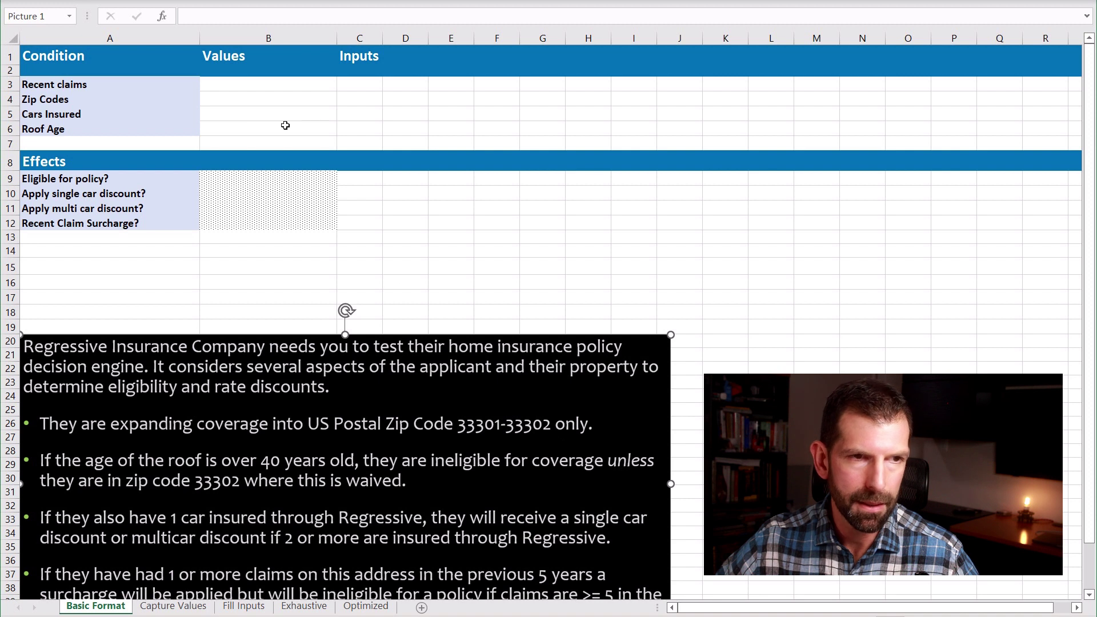
pyautogui.click(231, 101)
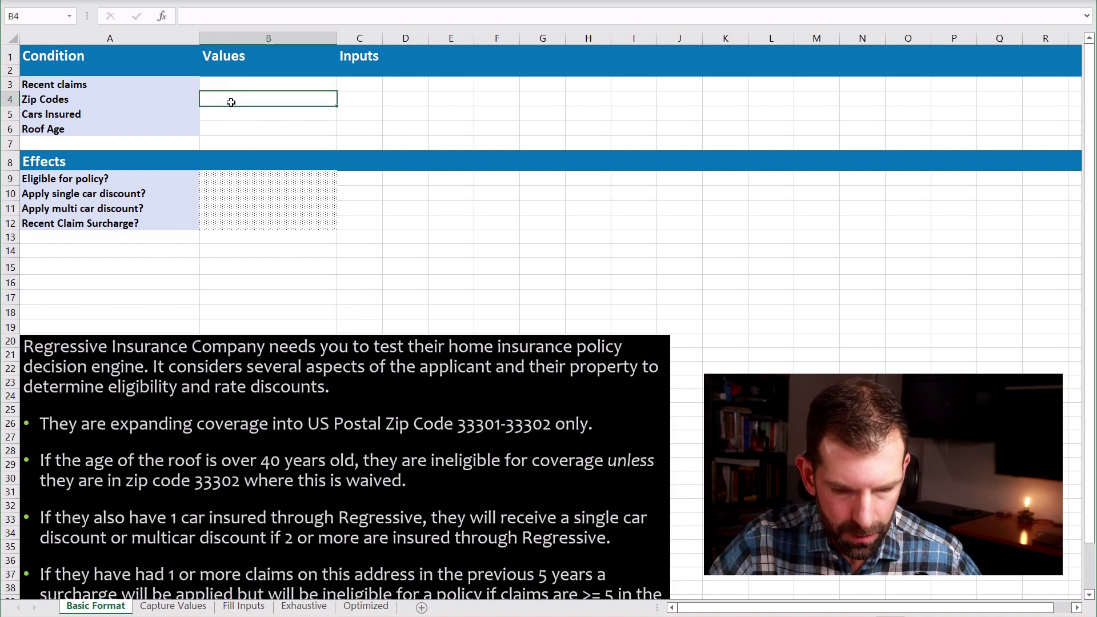
pyautogui.write('33300')
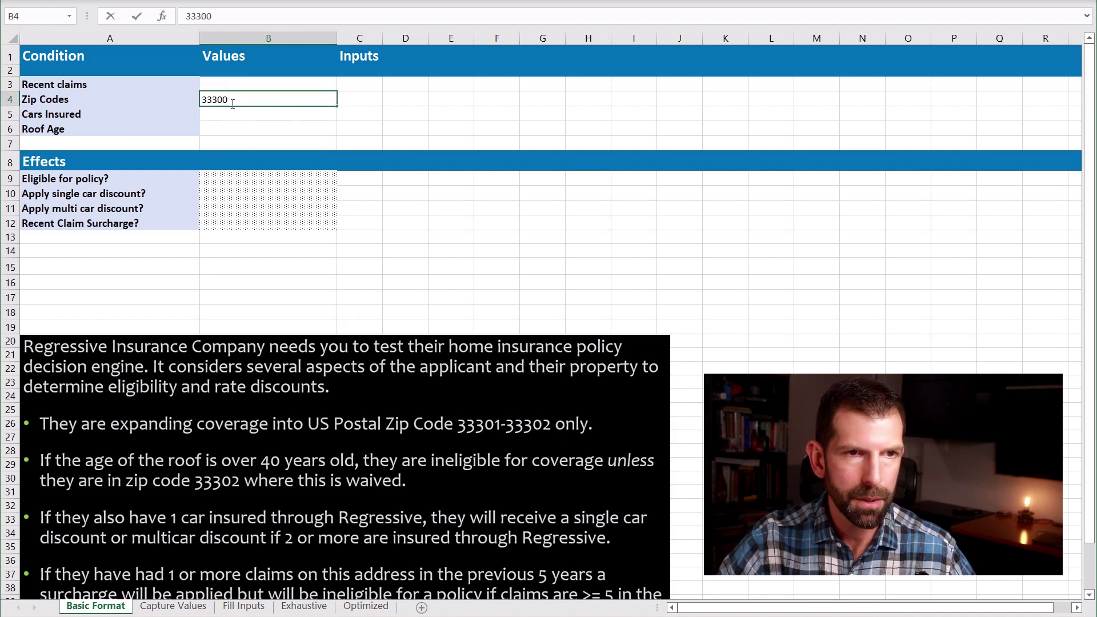
pyautogui.write(', 33')
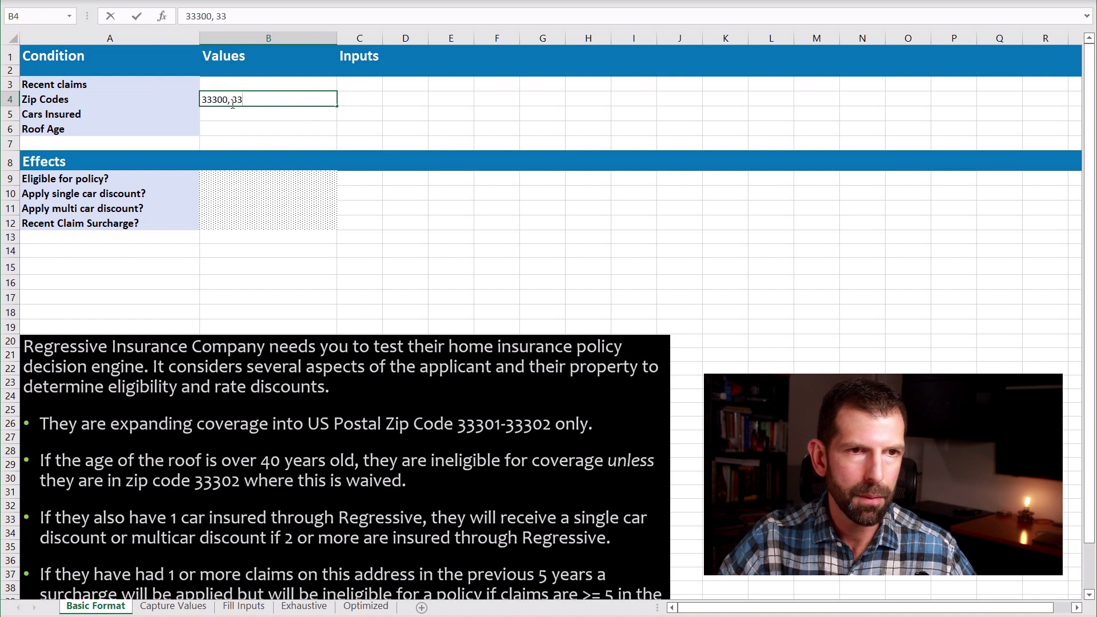
pyautogui.write('301')
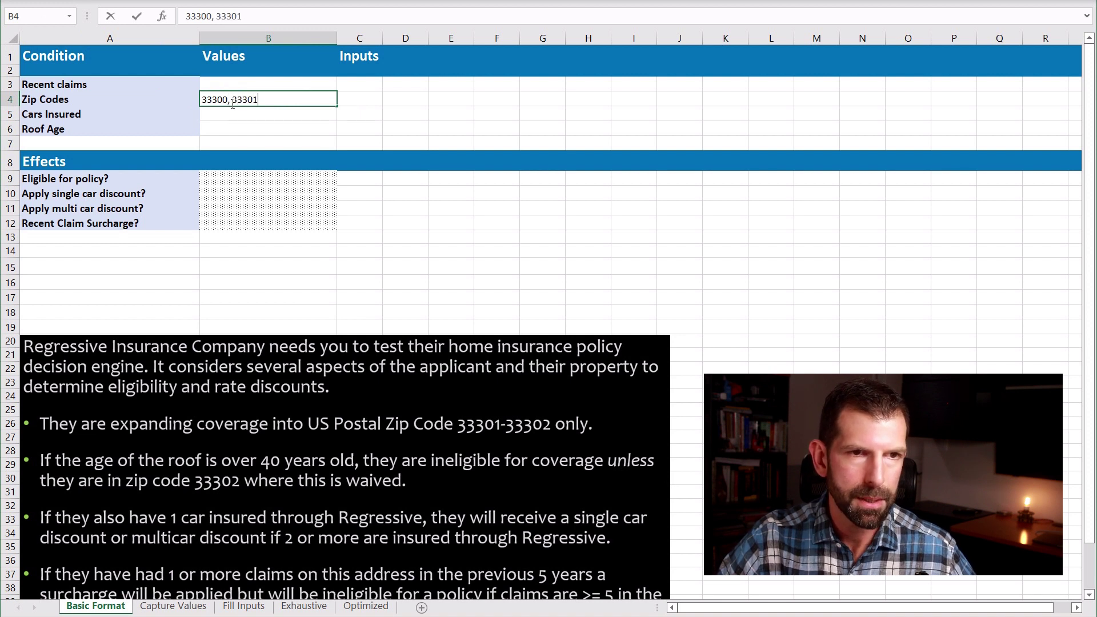
pyautogui.write(', 33302')
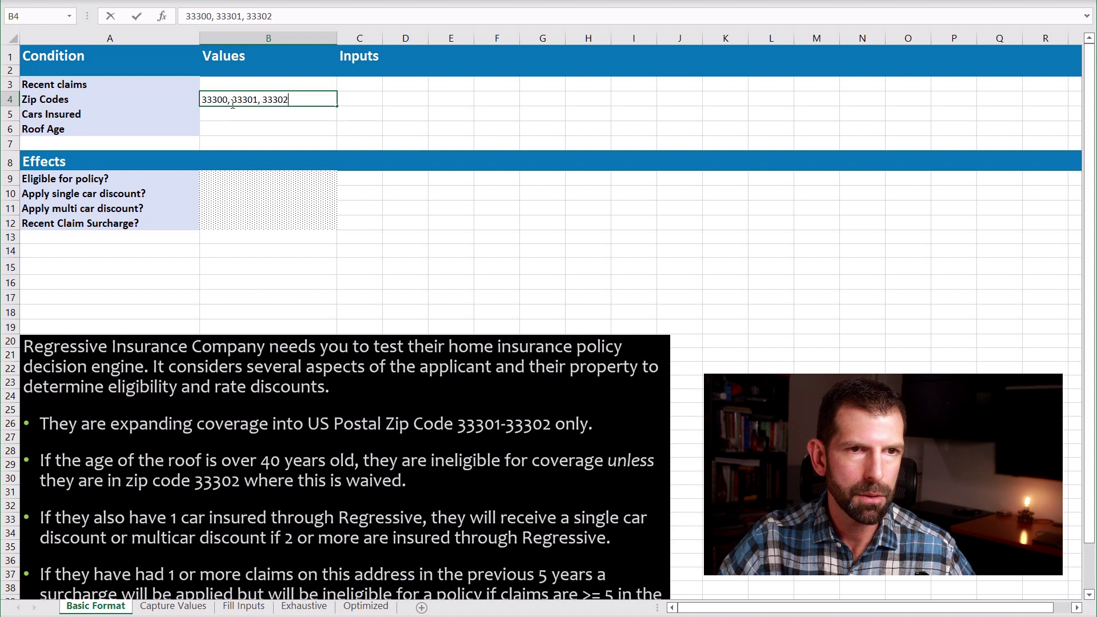
pyautogui.write(', 333')
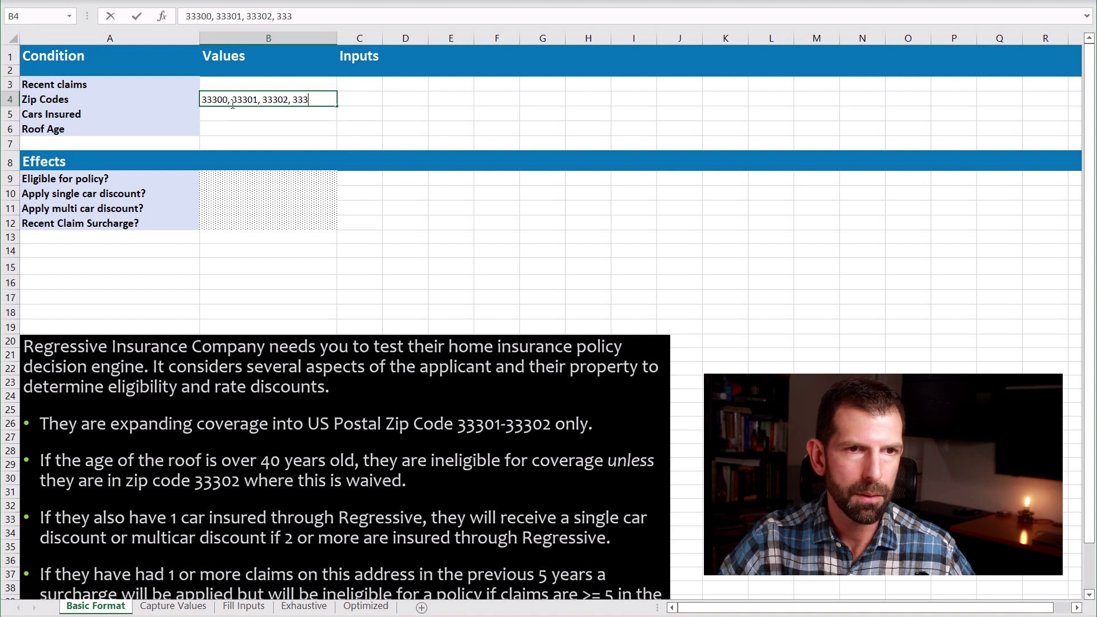
pyautogui.write('03')
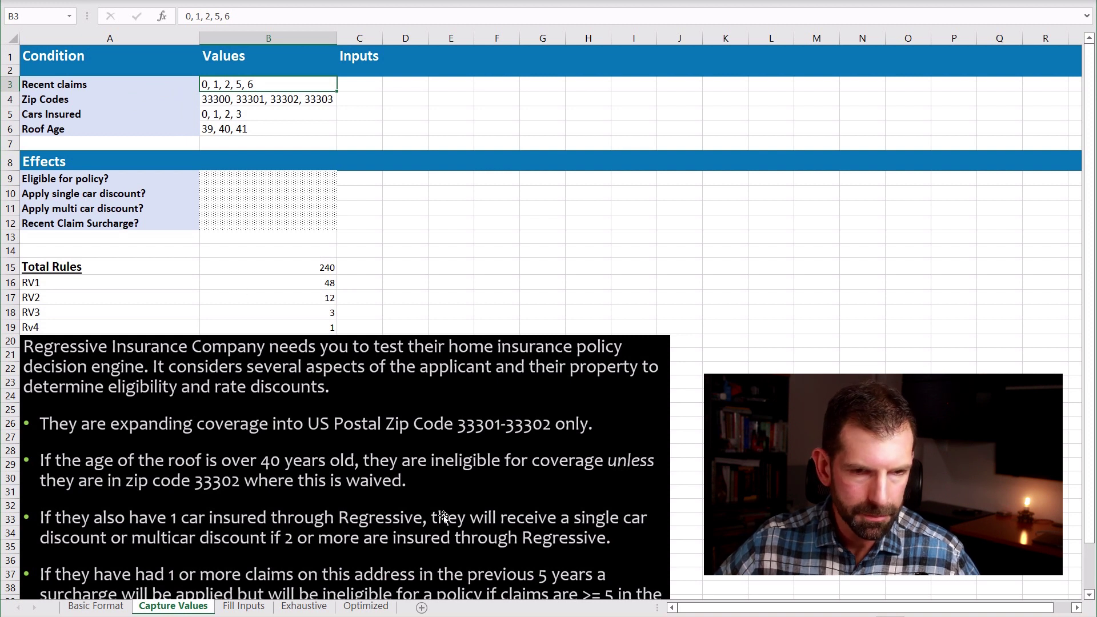
# Step: On the Capture Values sheet, compare the Recent claims values with the claims surcharge and ineligibility rule in the requirements picture
pyautogui.scroll(-1, 341, 557)
pyautogui.scroll(-1, 341, 557)
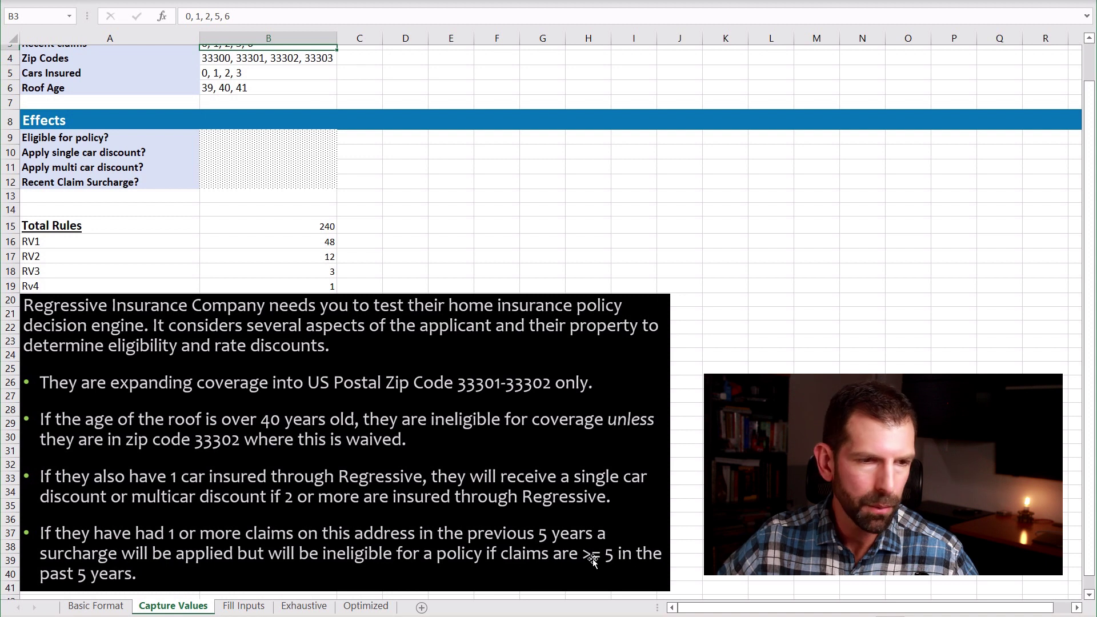
pyautogui.scroll(1, 304, 508)
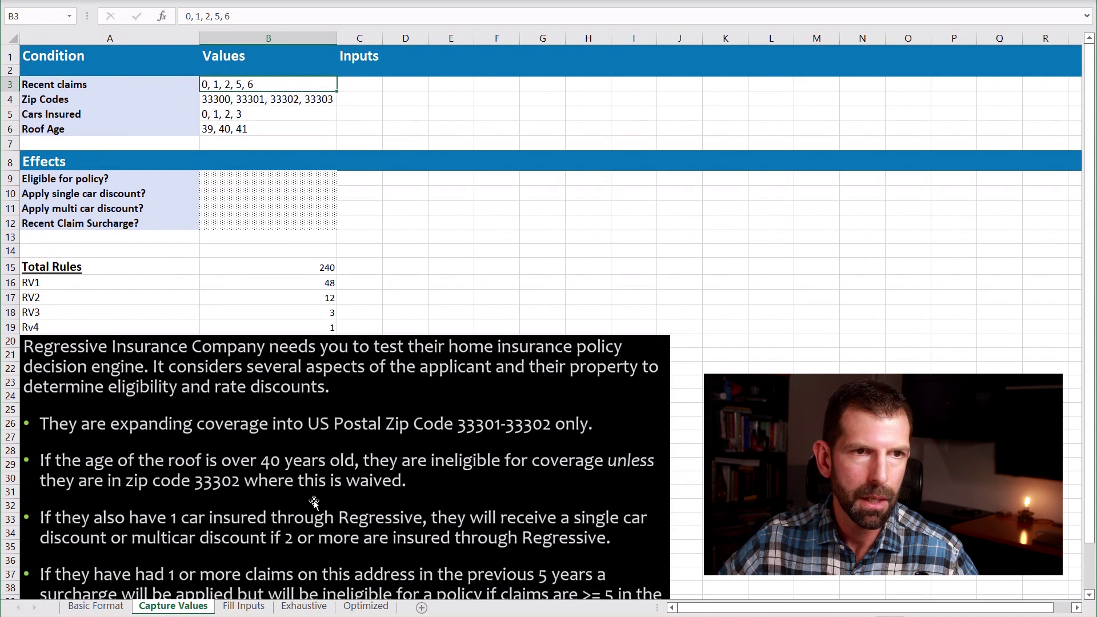
pyautogui.scroll(-1, 308, 505)
pyautogui.click(174, 548)
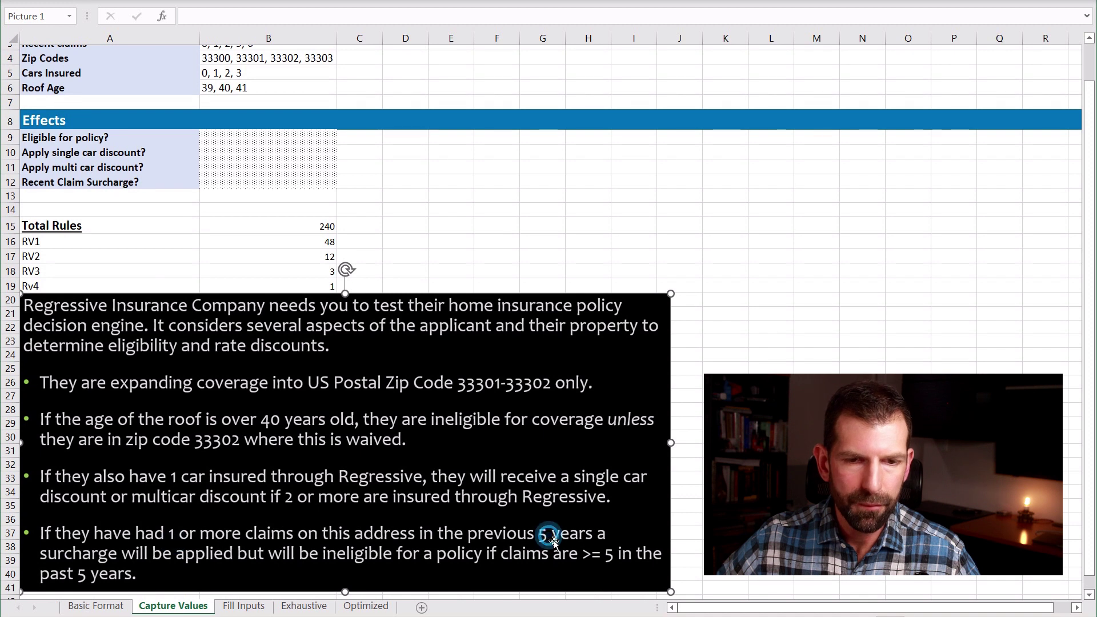
pyautogui.scroll(1, 552, 547)
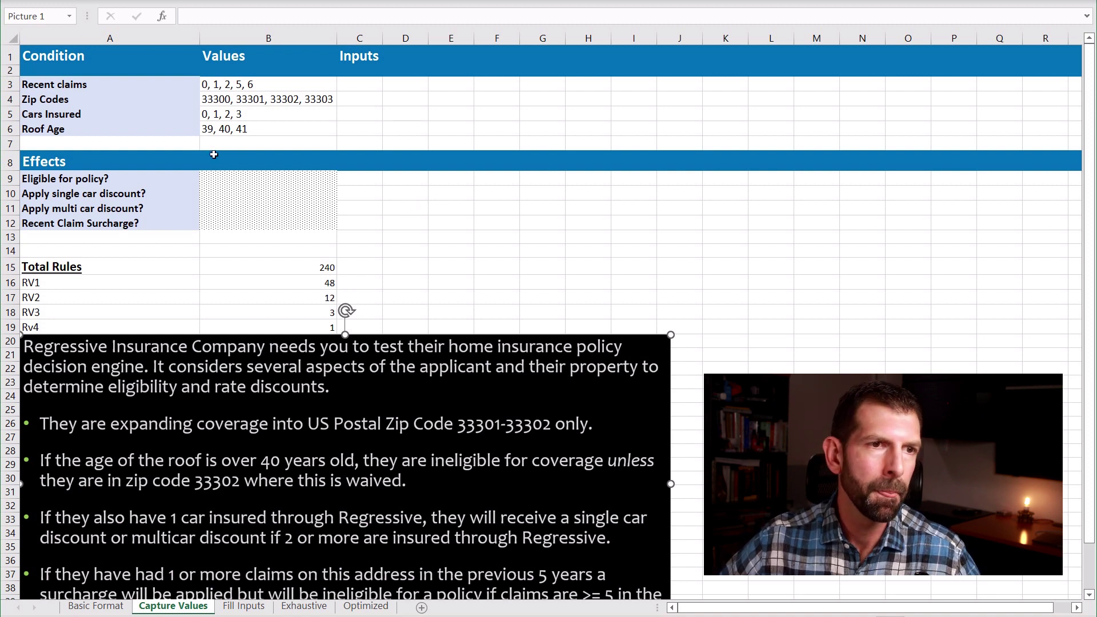
# Step: Review the Zip Codes and Cars Insured values against the coverage and car discount rules in the requirements picture
pyautogui.click(253, 101)
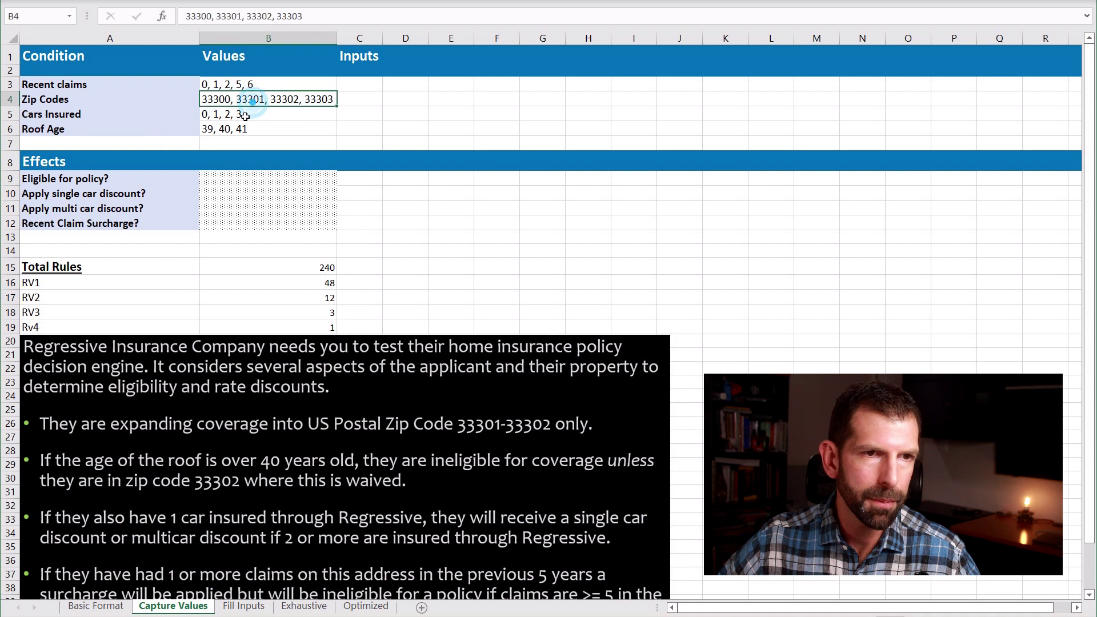
pyautogui.click(114, 117)
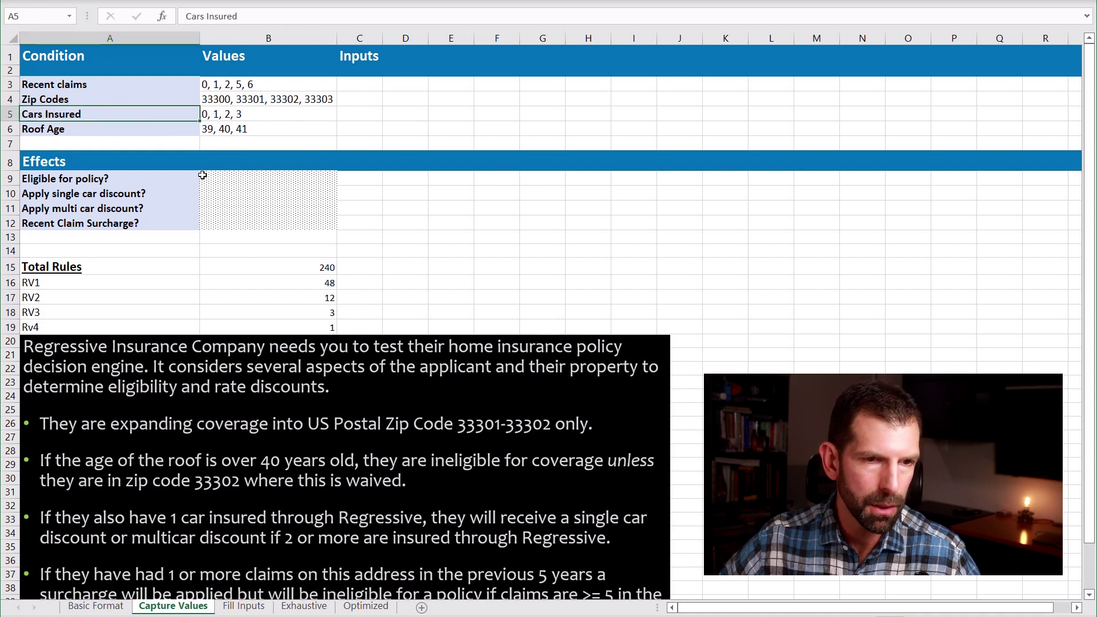
pyautogui.scroll(-1, 206, 216)
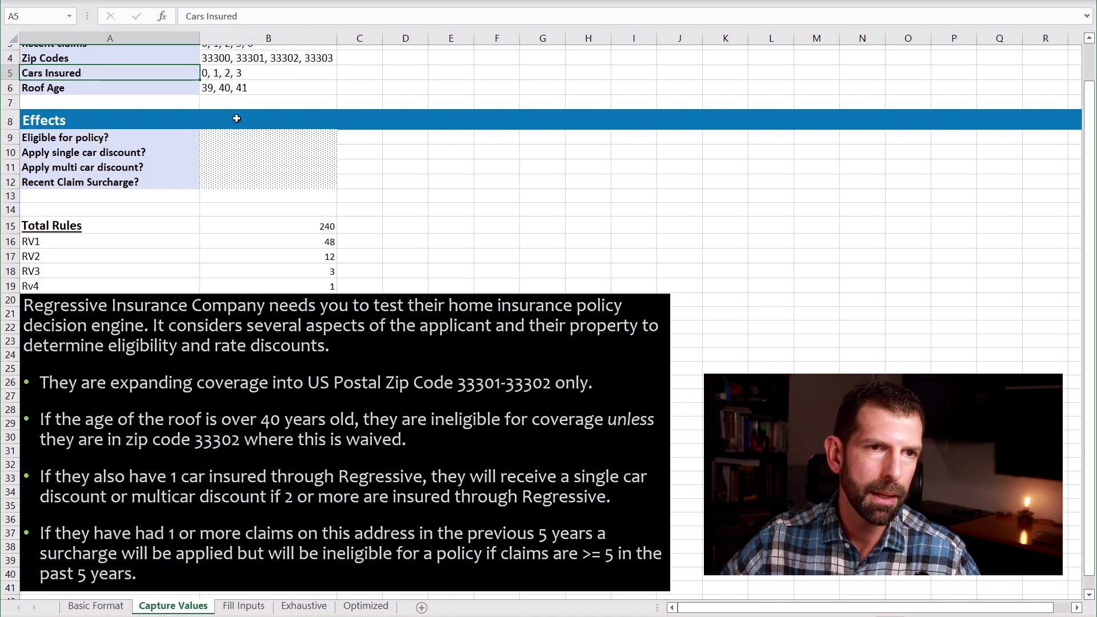
pyautogui.click(208, 78)
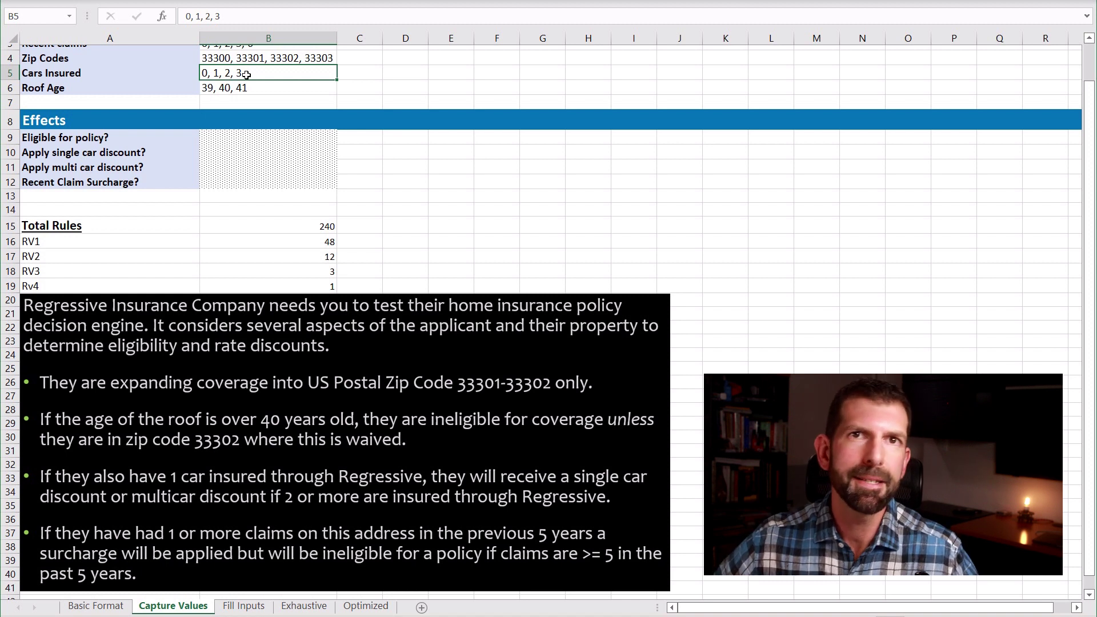
pyautogui.scroll(2, 246, 90)
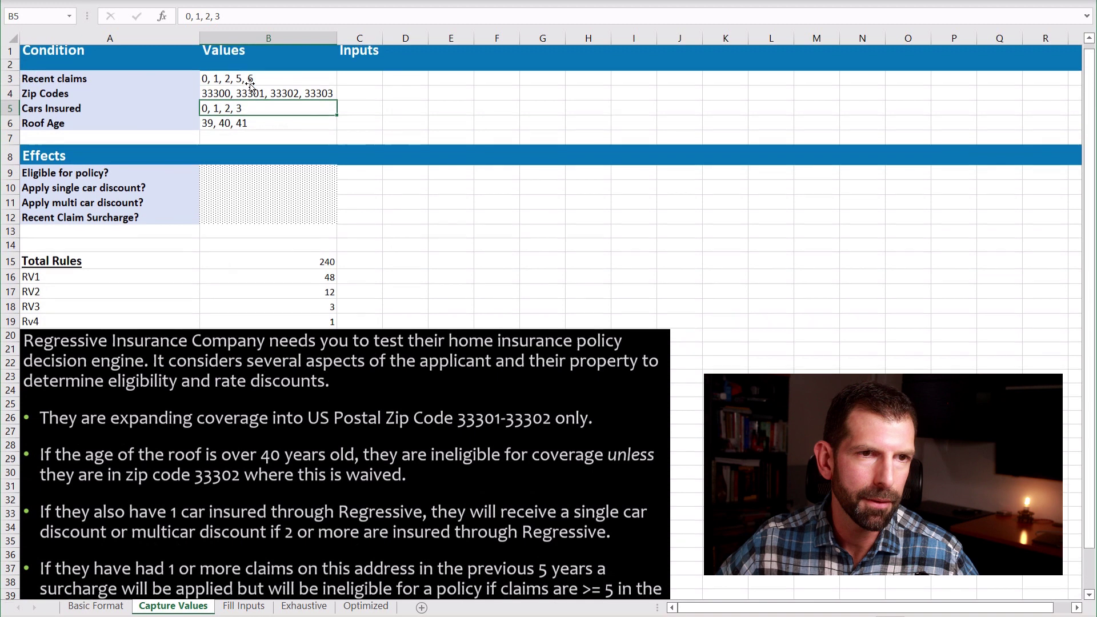
pyautogui.scroll(-2, 138, 94)
pyautogui.press('Left')
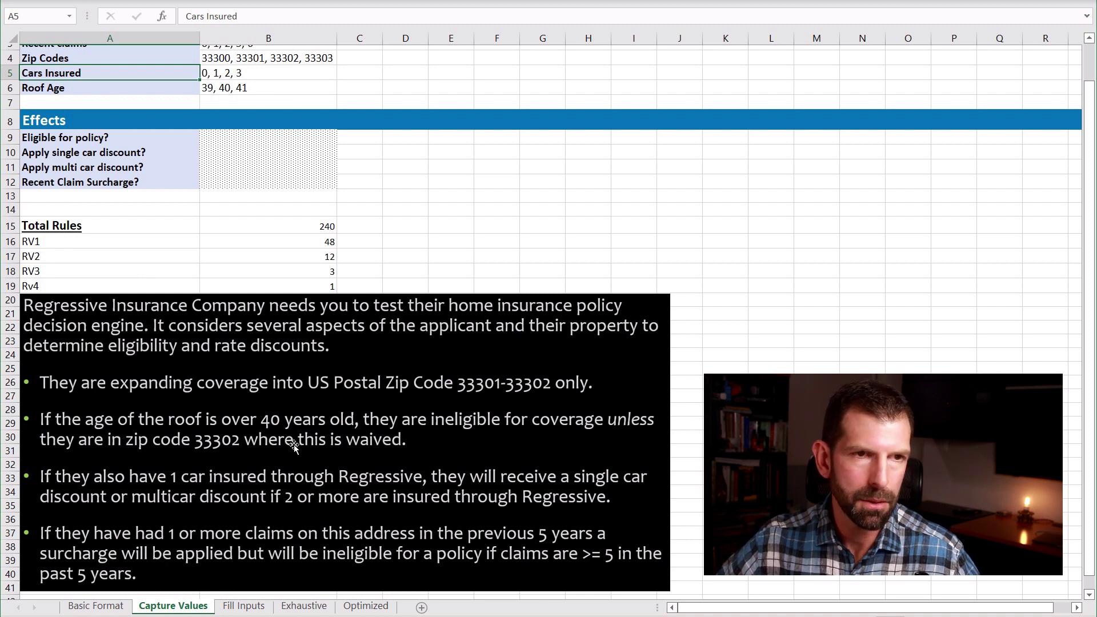
# Step: Inspect the Total Rules formula in B15 and select the empty Inputs range C3:R6 beside the condition values
pyautogui.scroll(1, 257, 121)
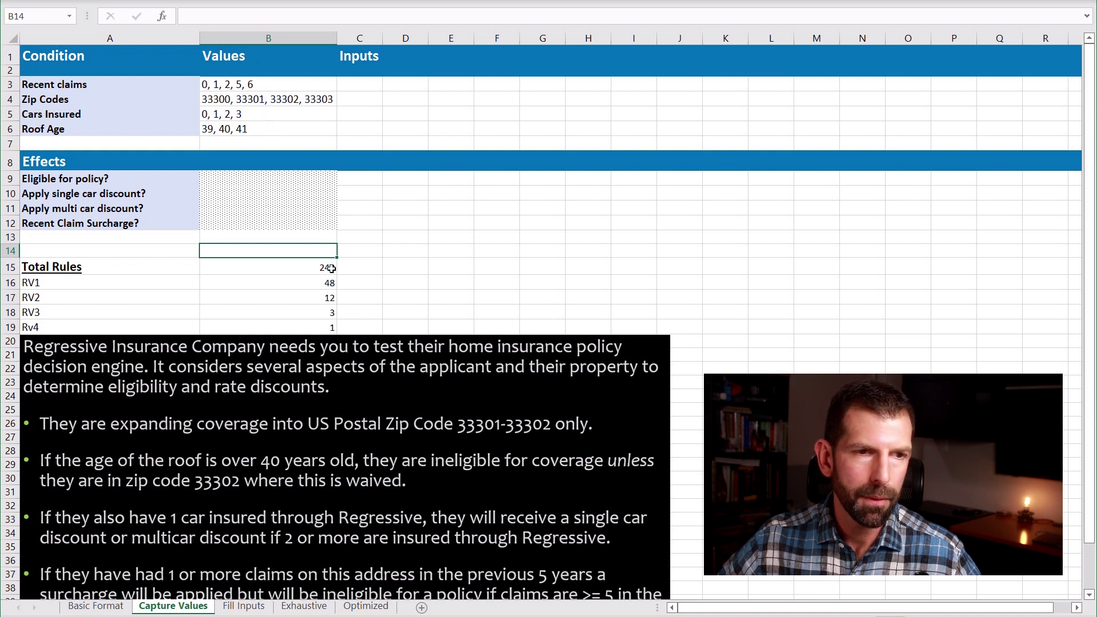
pyautogui.click(304, 269)
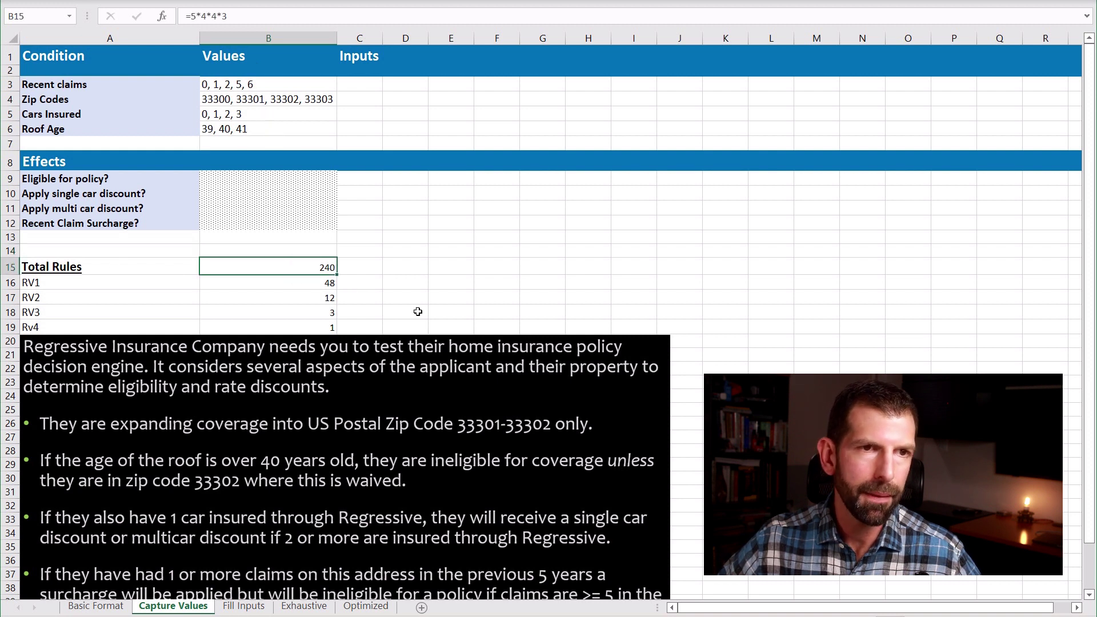
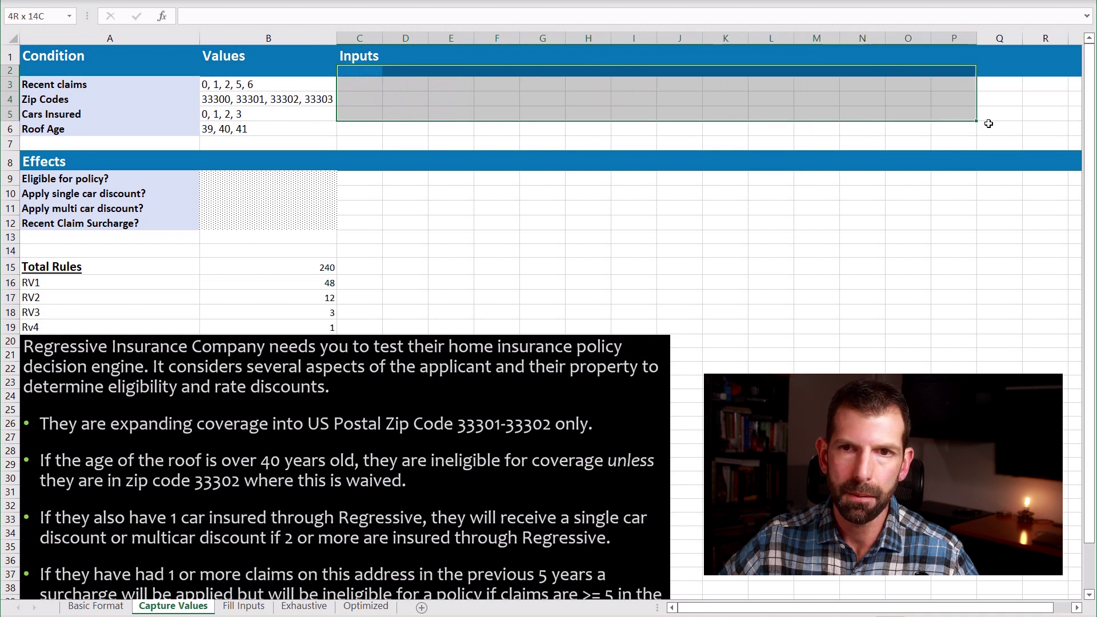
pyautogui.click(357, 86)
pyautogui.moveTo(357, 89); pyautogui.dragTo(1060, 134)
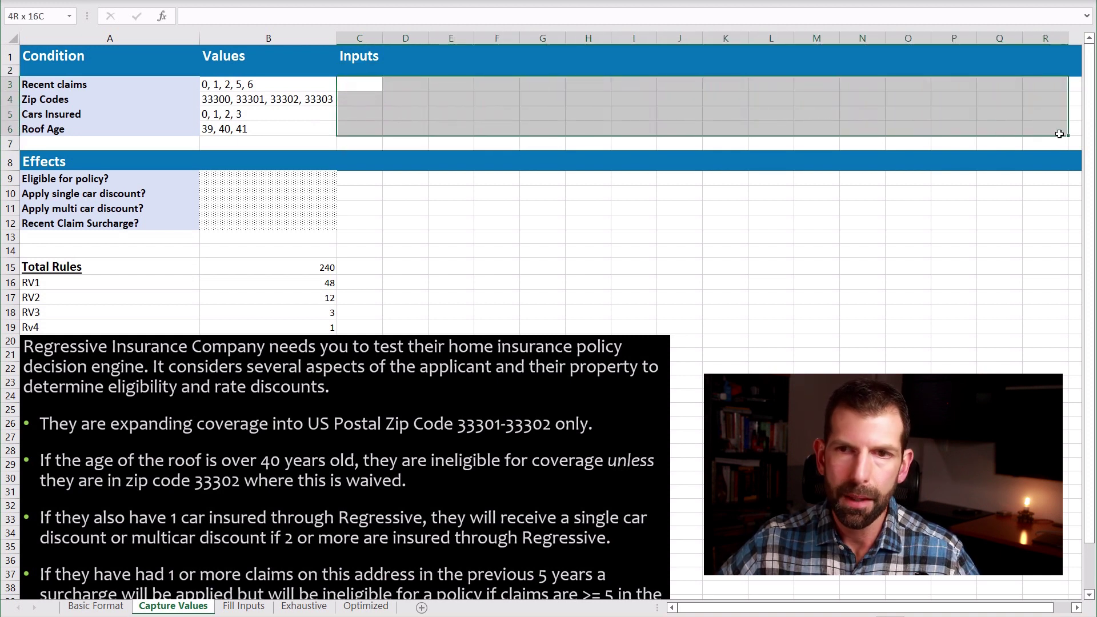
# Step: Inspect the RV1 formula in B16 against the Recent claims values and the Inputs cells in row 3
pyautogui.click(134, 284)
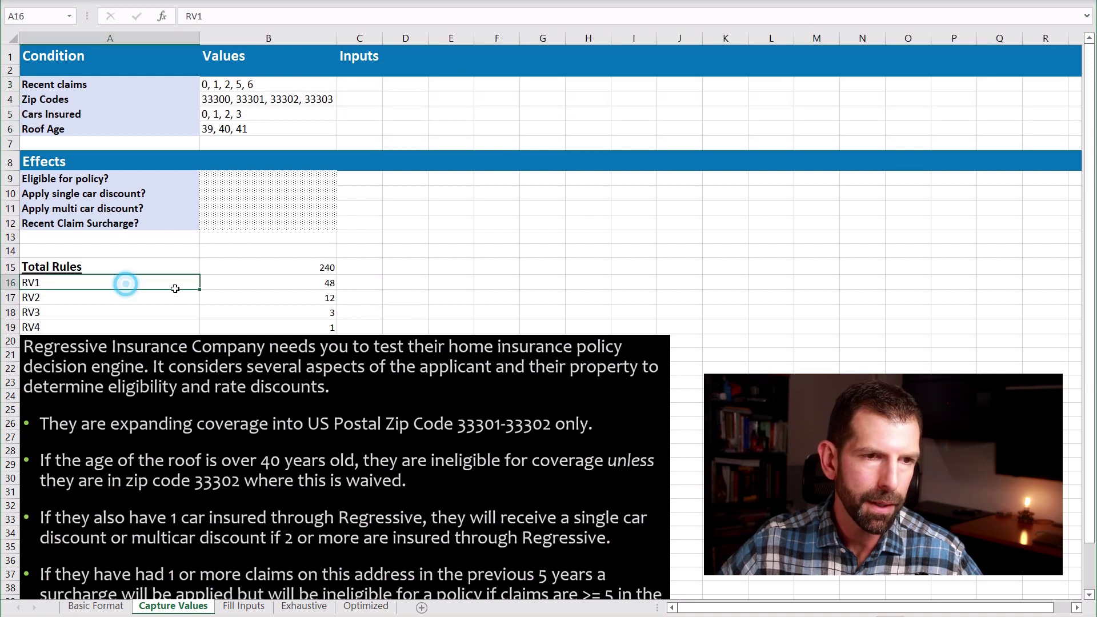
pyautogui.click(262, 282)
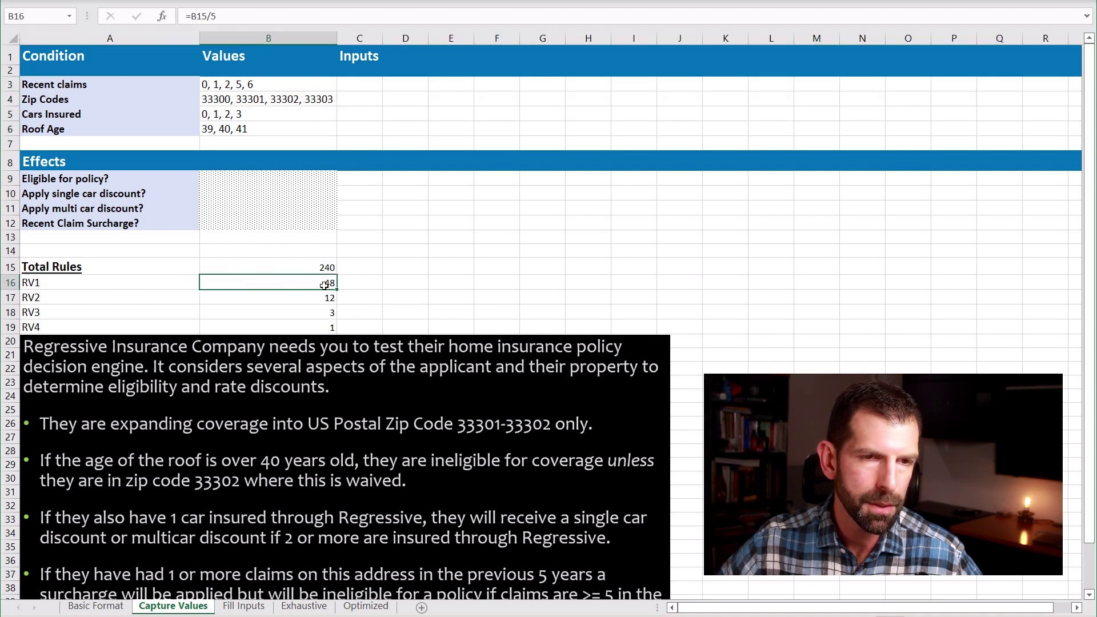
pyautogui.click(328, 338)
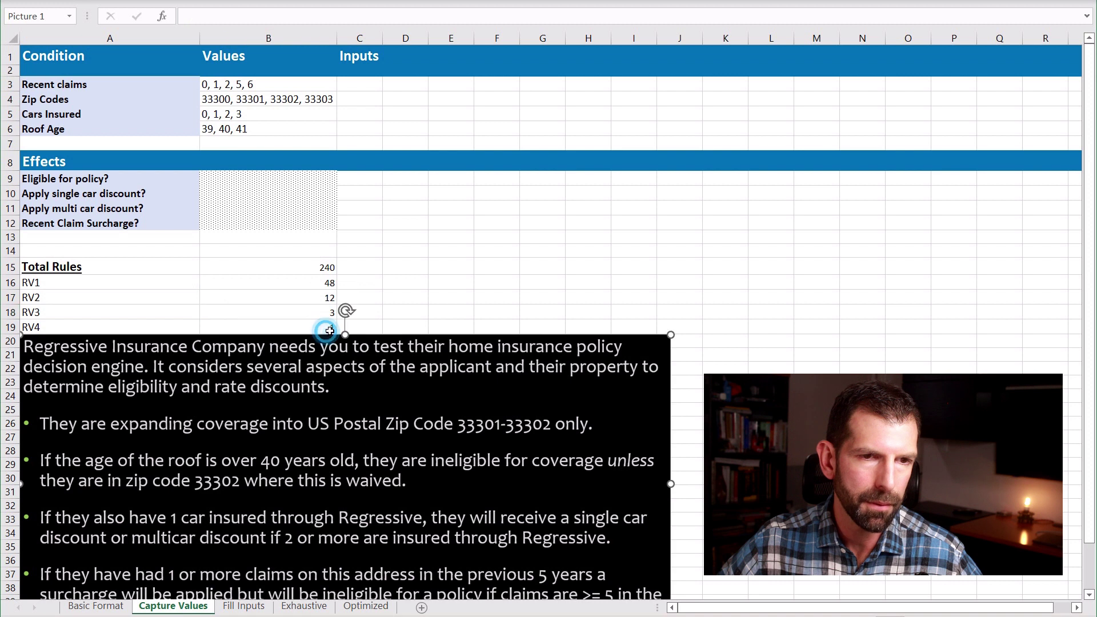
pyautogui.click(328, 286)
pyautogui.click(257, 86)
pyautogui.moveTo(372, 92); pyautogui.dragTo(975, 85)
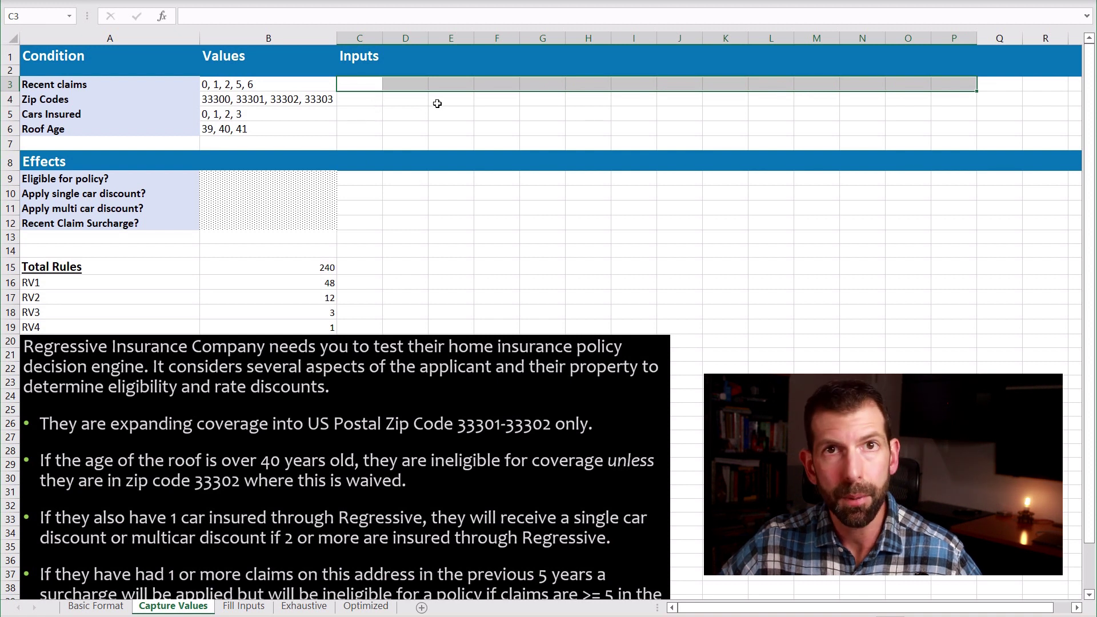
pyautogui.click(324, 286)
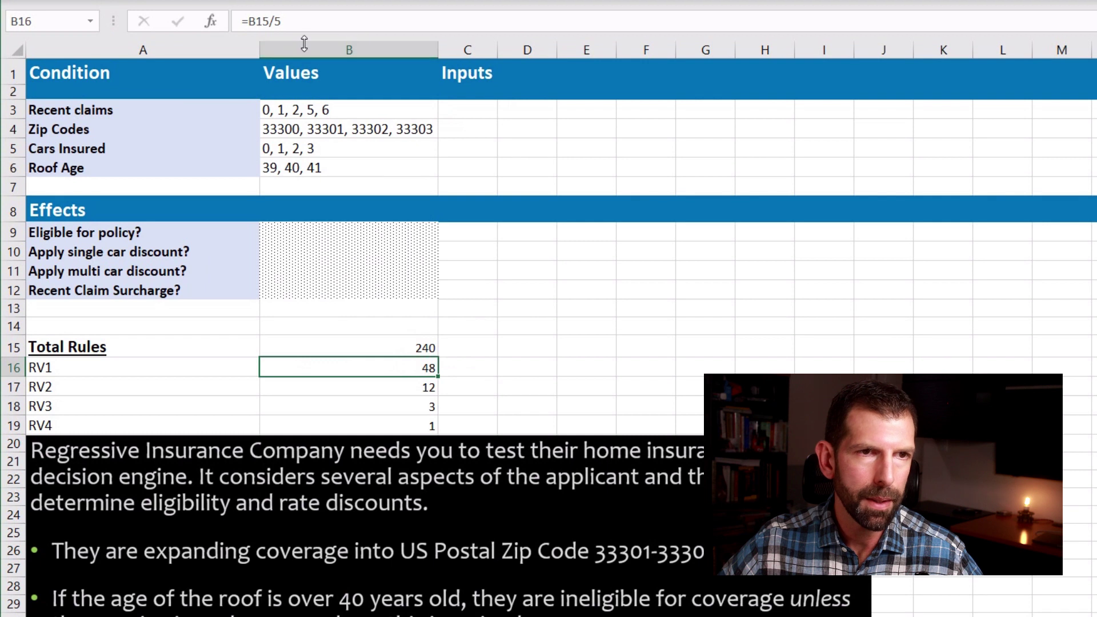
pyautogui.click(228, 20)
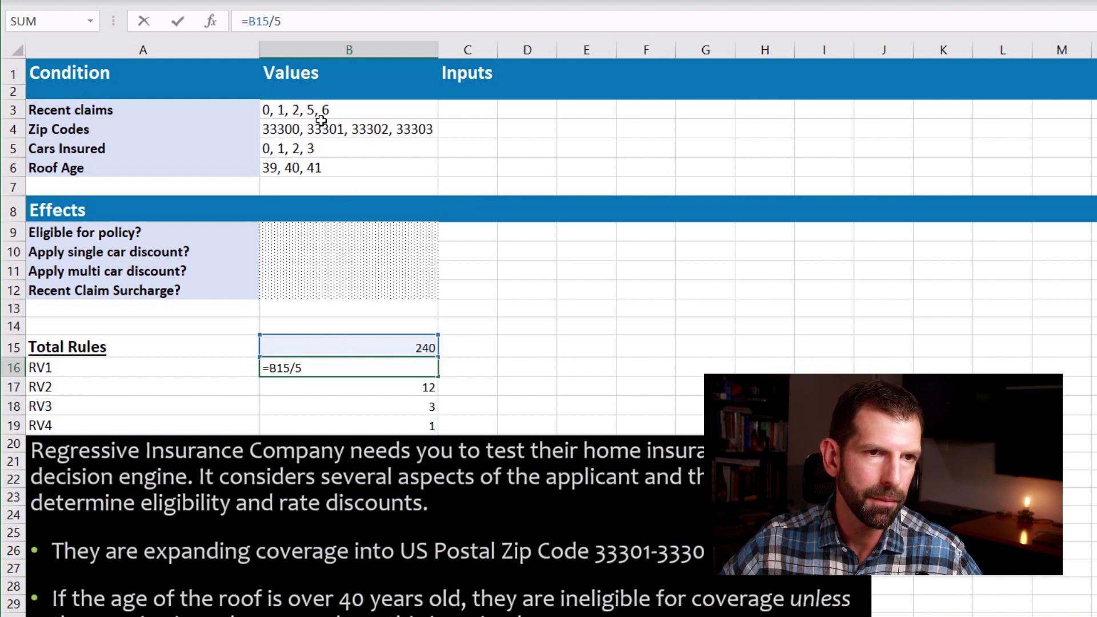
pyautogui.hotkey('ctrl', 'Return')
# Step: Inspect the RV2 formula in B17 and how it builds on the RV1 value
pyautogui.click(426, 386)
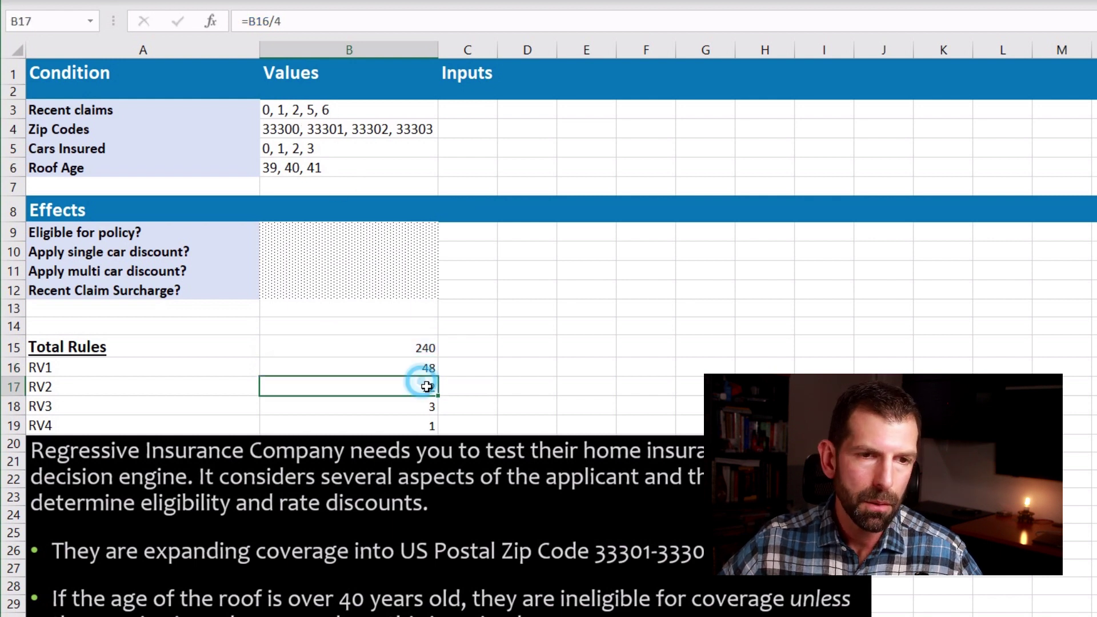
pyautogui.click(427, 368)
pyautogui.click(428, 389)
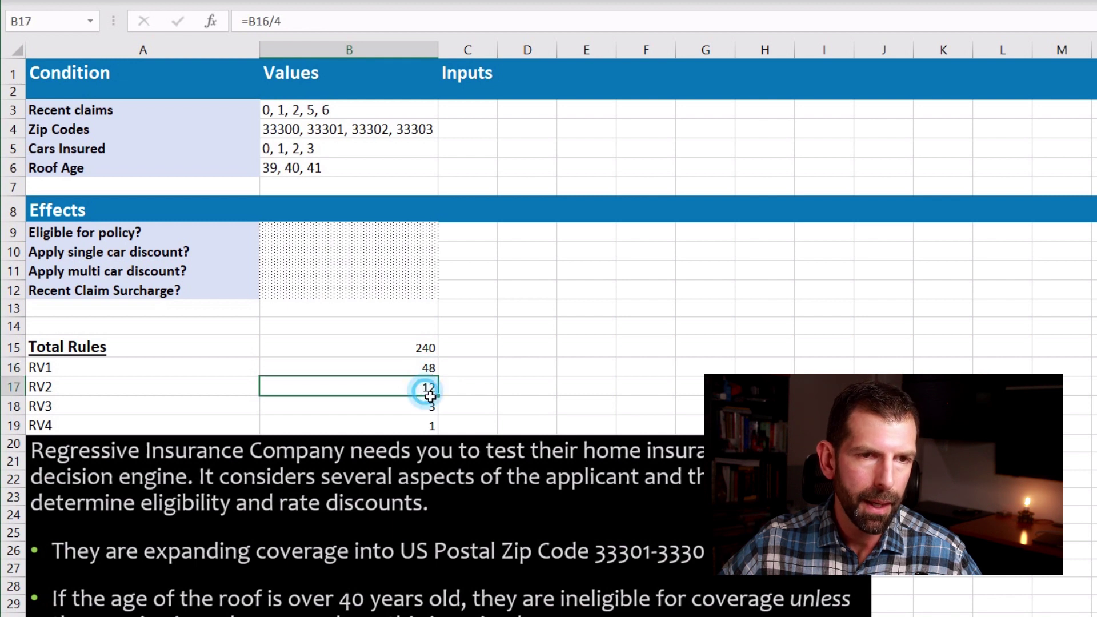
pyautogui.click(341, 21)
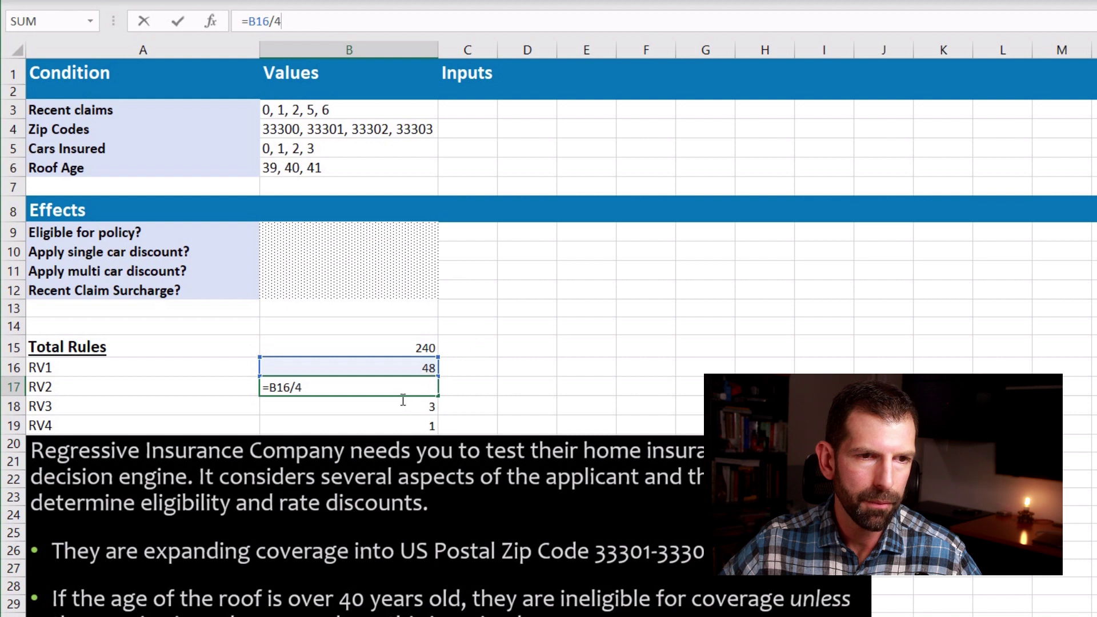
pyautogui.press('Return')
pyautogui.press('Up')
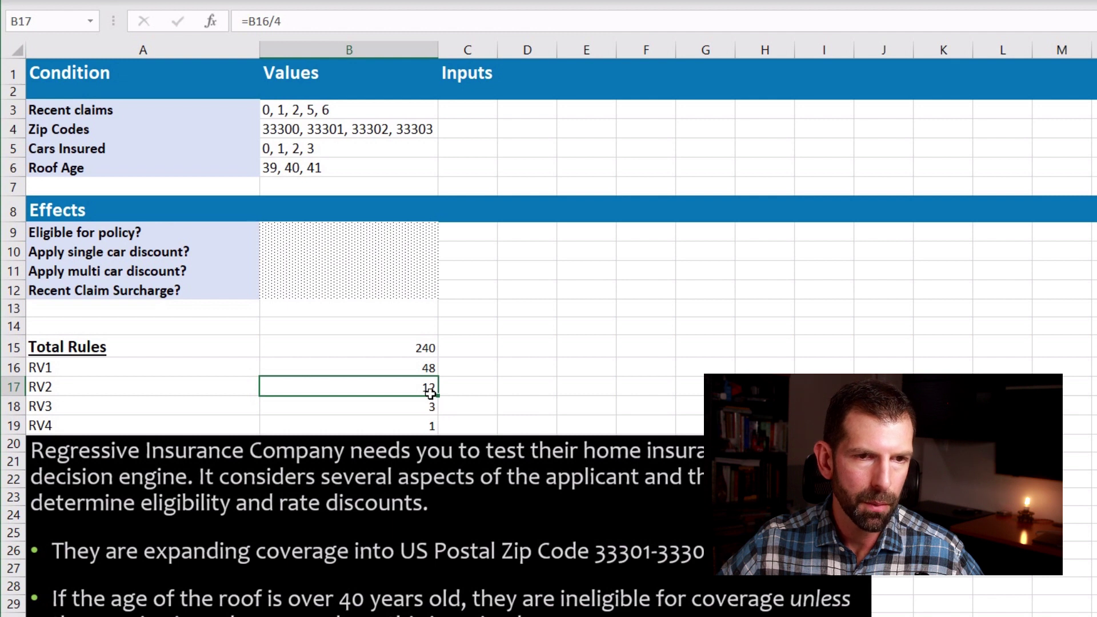
# Step: Inspect the RV3 and RV4 formulas in B18 and B19, ending with the repeat values B16:B19 selected
pyautogui.click(430, 412)
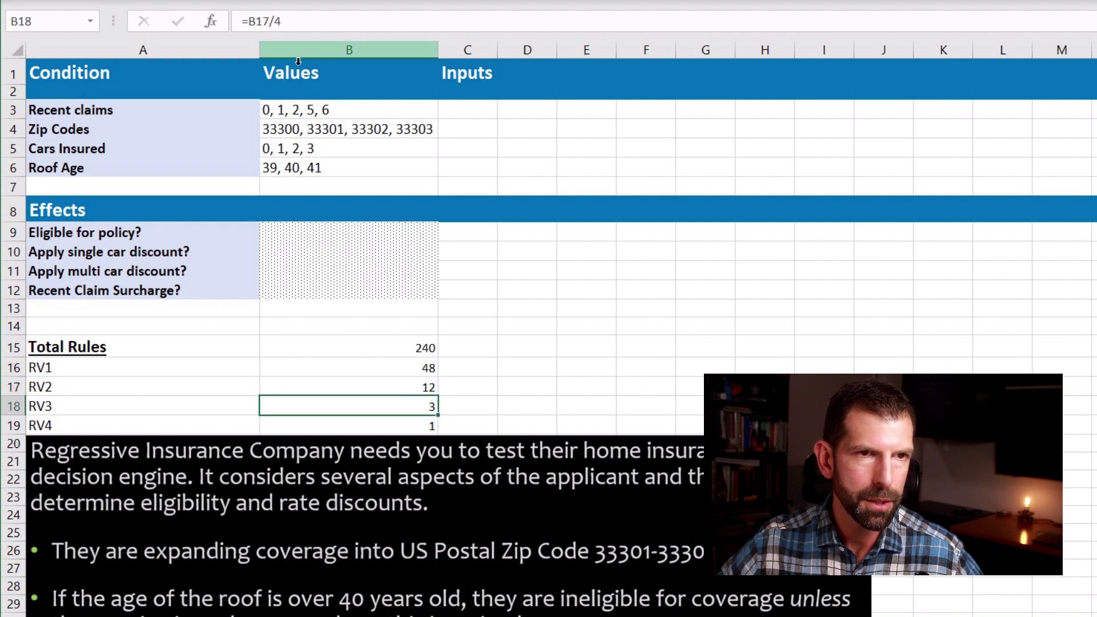
pyautogui.doubleClick(434, 406)
pyautogui.press('Escape')
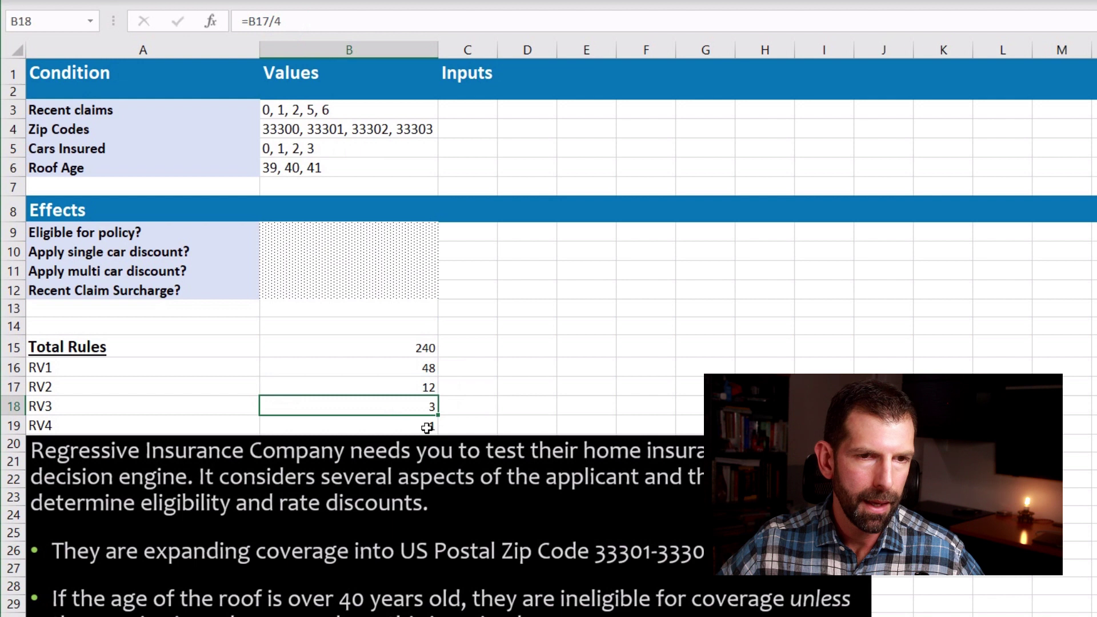
pyautogui.click(427, 426)
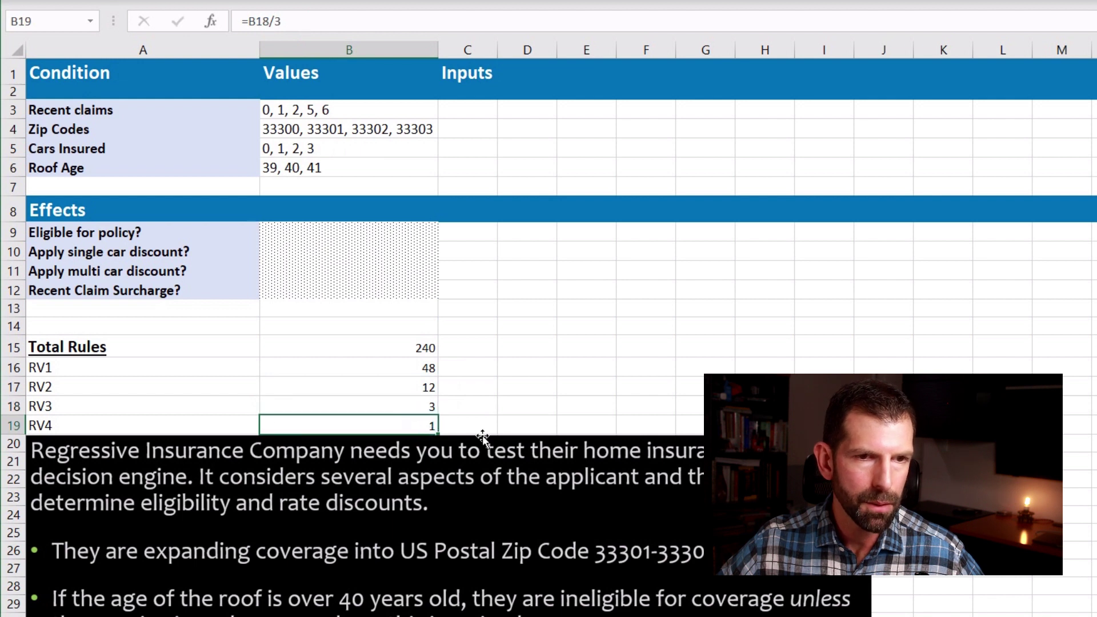
pyautogui.click(433, 407)
pyautogui.click(433, 426)
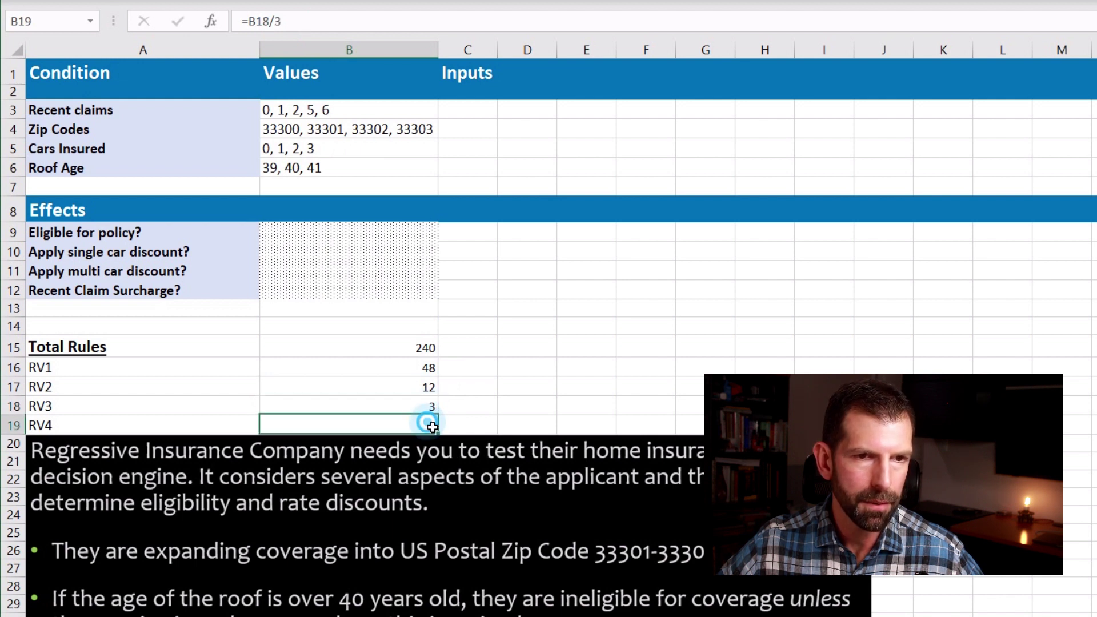
pyautogui.moveTo(425, 368); pyautogui.dragTo(427, 430)
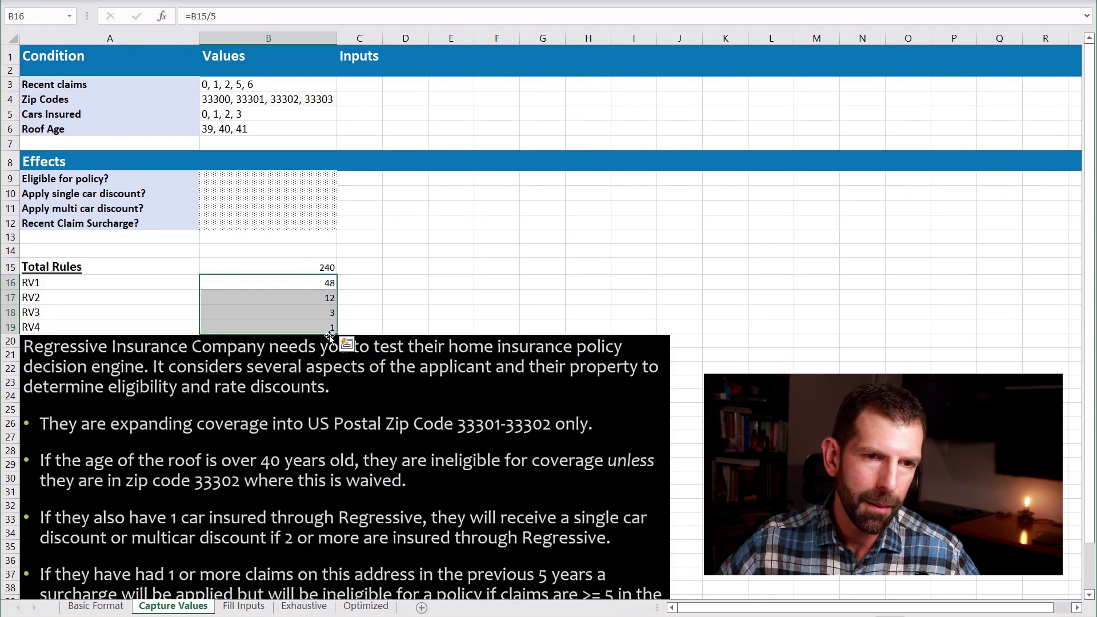
# Step: Enter 0 in each Recent claims input cell from C3 to J3
pyautogui.click(361, 87)
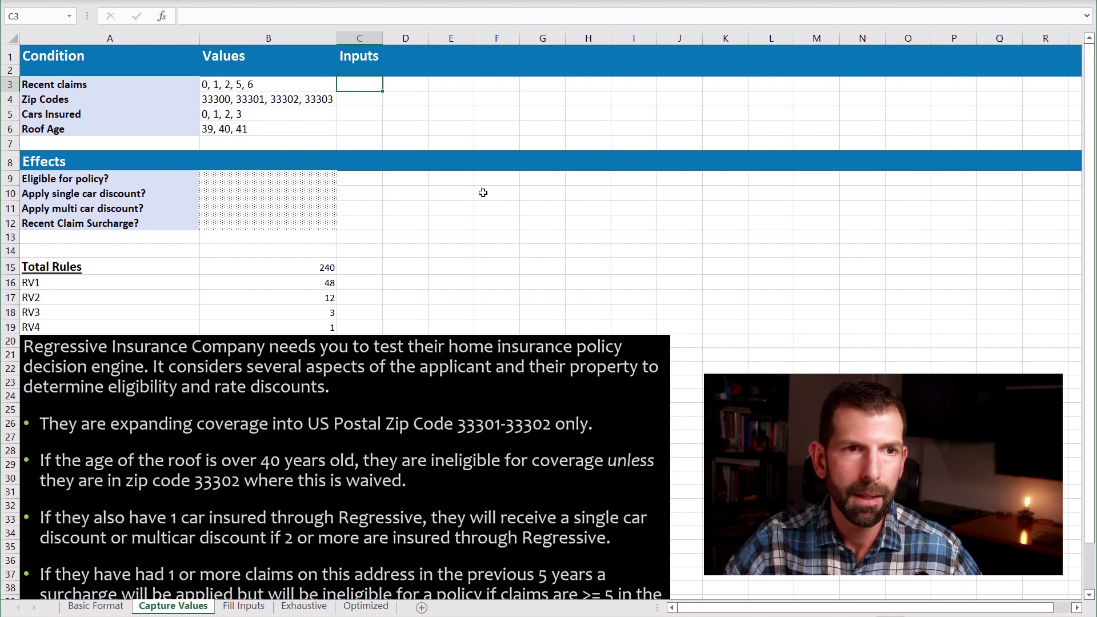
pyautogui.write('0')
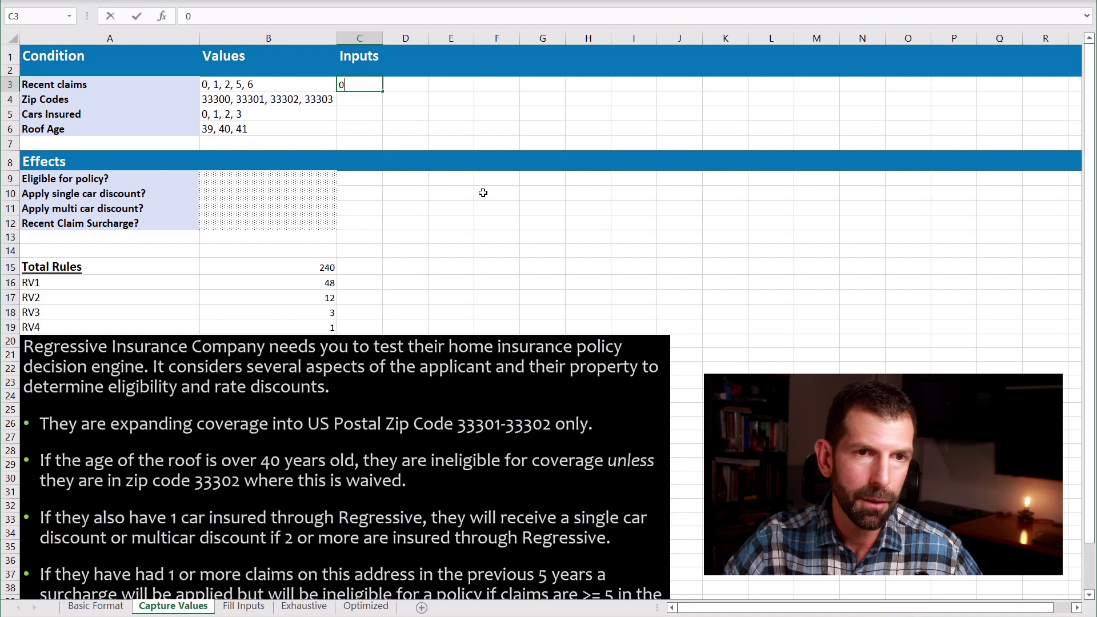
pyautogui.press('Tab')
pyautogui.write('0')
pyautogui.press('Tab')
pyautogui.write('0')
pyautogui.press('Tab')
pyautogui.write('0')
pyautogui.press('Tab')
pyautogui.write('0')
pyautogui.press('Tab')
pyautogui.write('0')
pyautogui.press('Tab')
pyautogui.write('0\t0')
pyautogui.press('Tab')
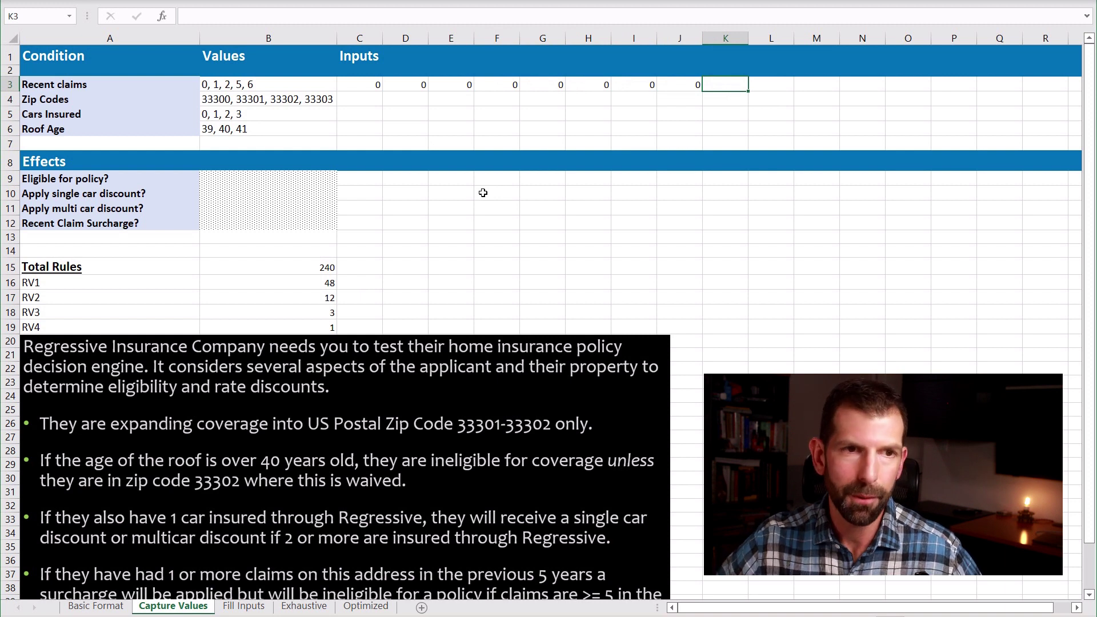
# Step: Clear the trial zeros from the Recent claims inputs in C3:J3
pyautogui.click(258, 91)
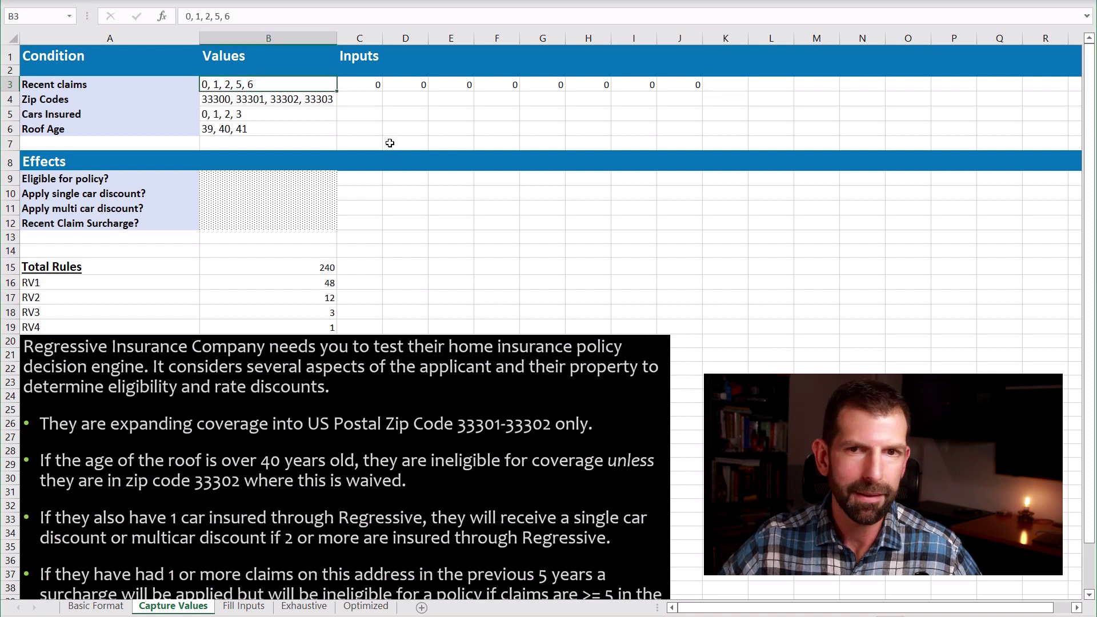
pyautogui.moveTo(365, 84); pyautogui.dragTo(671, 86)
pyautogui.press('Delete')
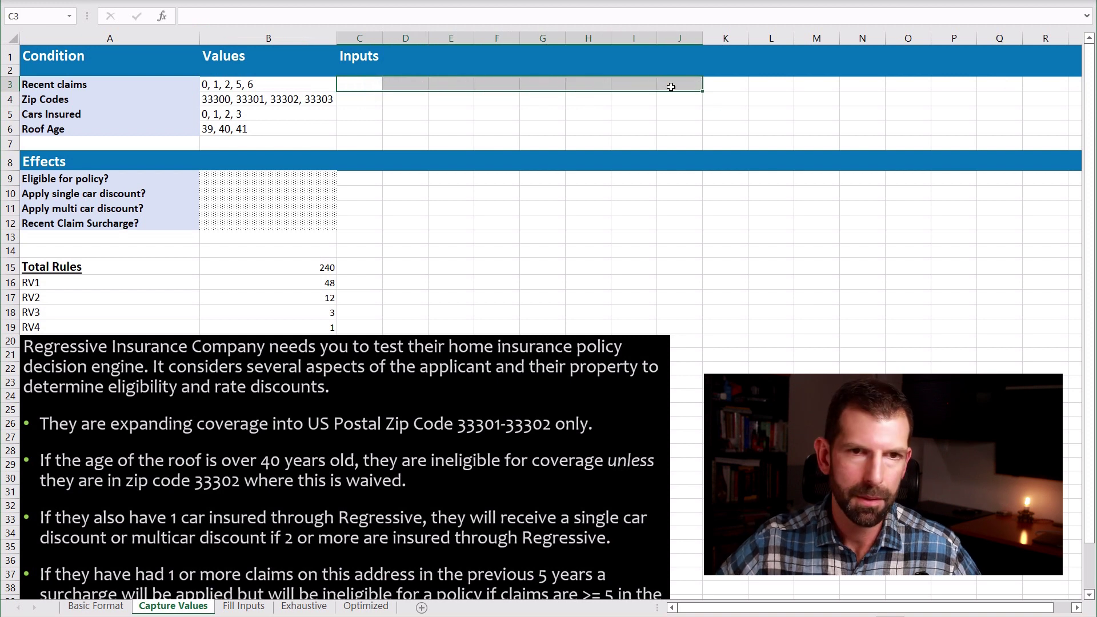
# Step: On the Fill Inputs sheet, review the numbered rule columns through rule 240 and return to the start of the table
pyautogui.click(244, 606)
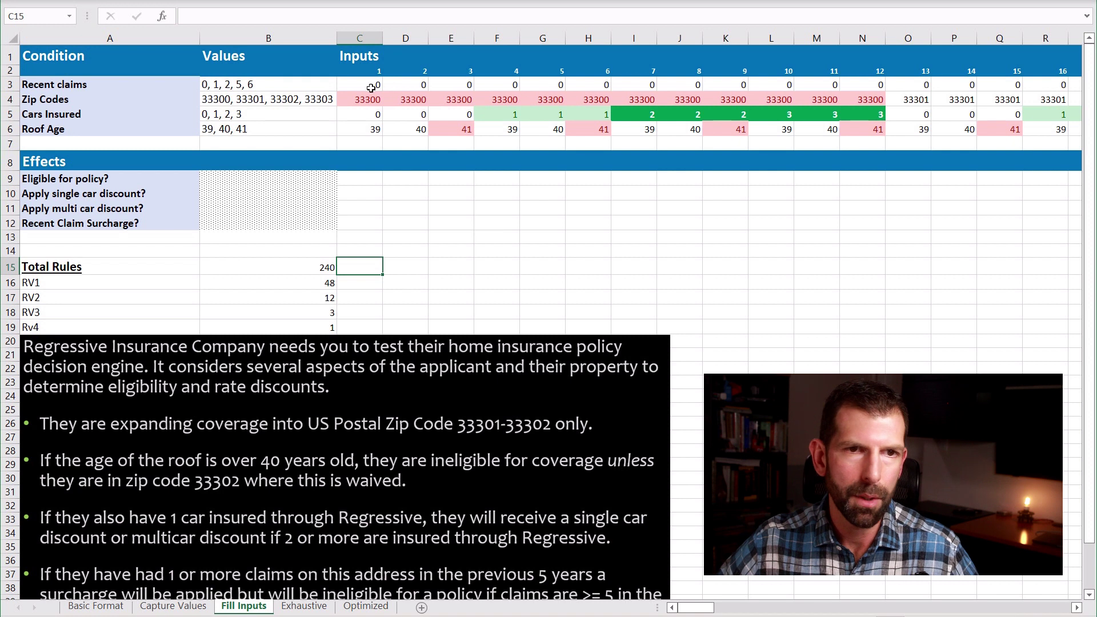
pyautogui.moveTo(366, 71); pyautogui.dragTo(1002, 91)
pyautogui.click(1010, 71)
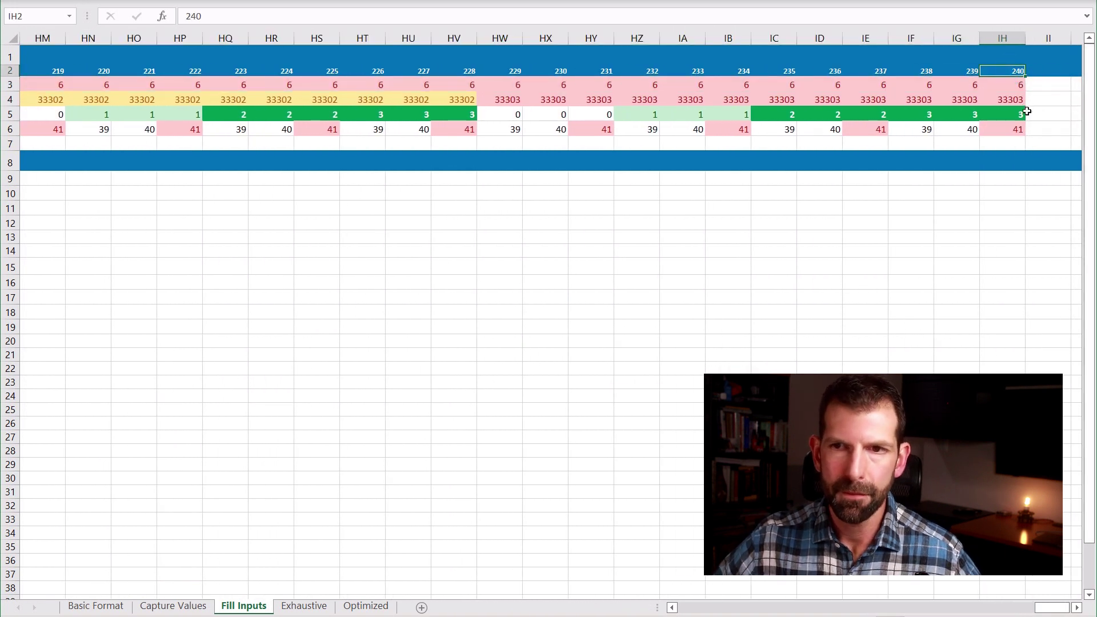
pyautogui.moveTo(1051, 607); pyautogui.dragTo(655, 612)
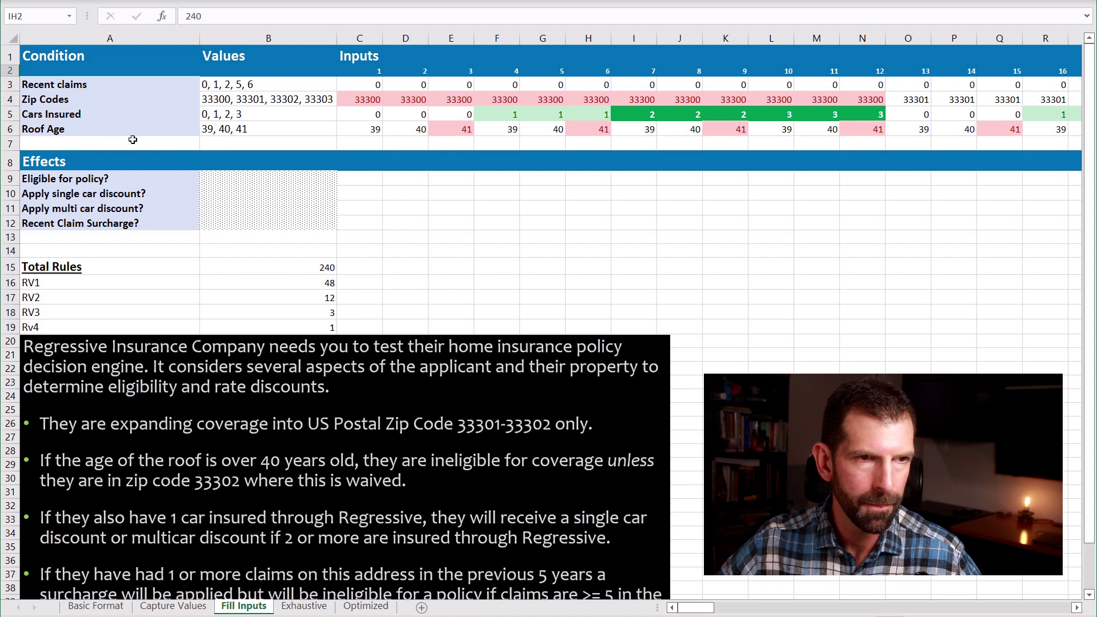
# Step: Compare the Rv4 formula with the Roof Age inputs in C6:K6, and examine the first Cars Insured inputs in C5:E5
pyautogui.click(117, 129)
pyautogui.click(80, 327)
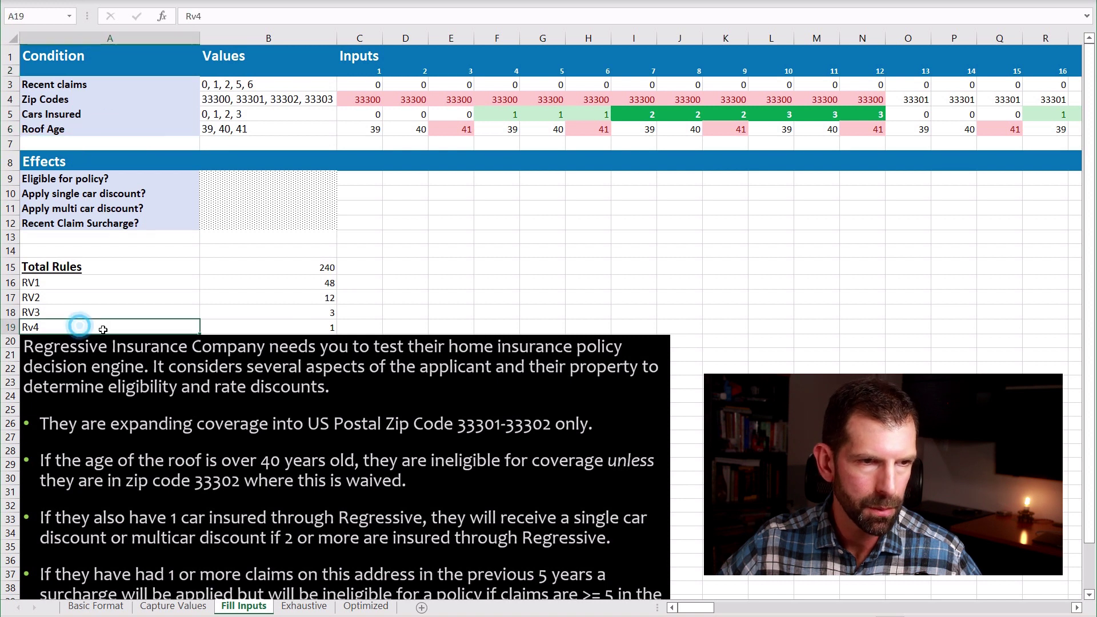
pyautogui.click(302, 329)
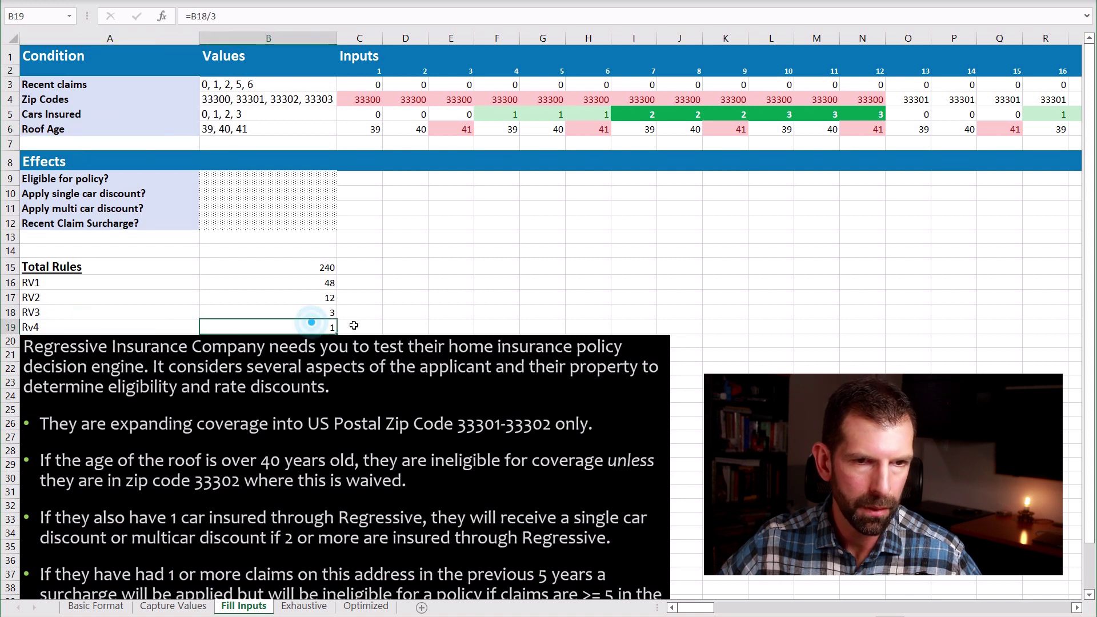
pyautogui.click(379, 132)
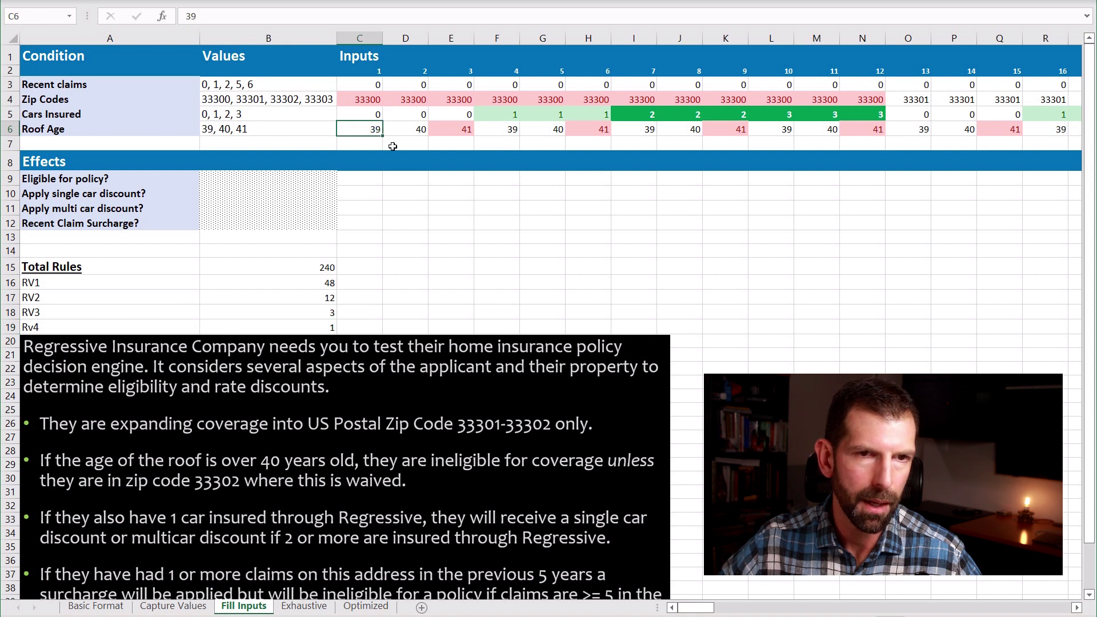
pyautogui.click(412, 131)
pyautogui.click(457, 130)
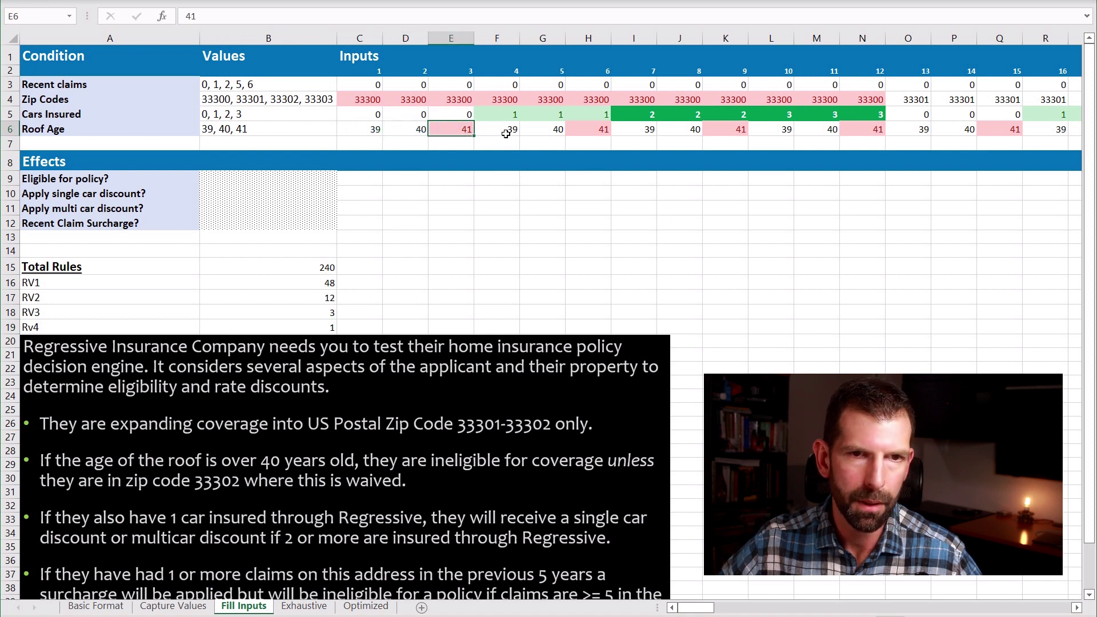
pyautogui.click(506, 132)
pyautogui.click(550, 131)
pyautogui.click(594, 130)
pyautogui.click(637, 132)
pyautogui.click(680, 131)
pyautogui.click(723, 131)
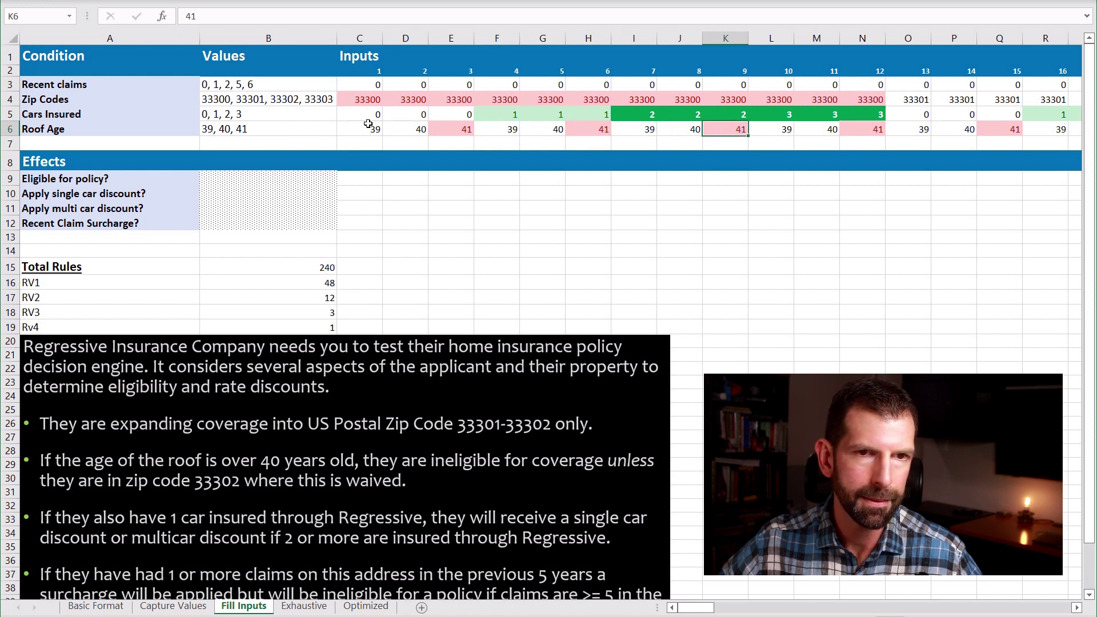
pyautogui.moveTo(368, 117); pyautogui.dragTo(466, 114)
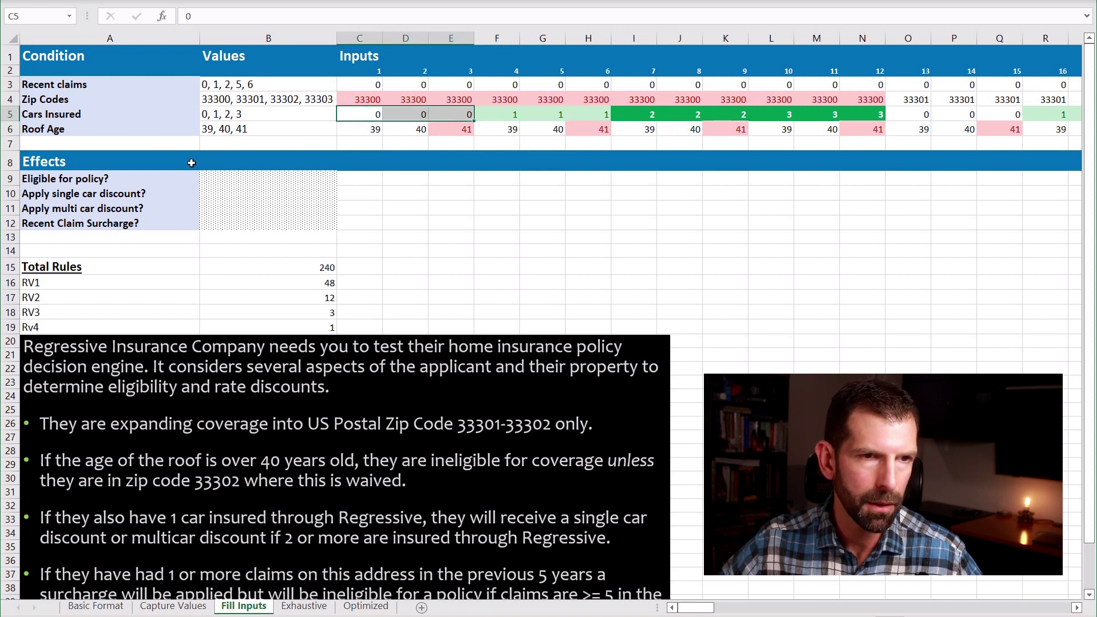
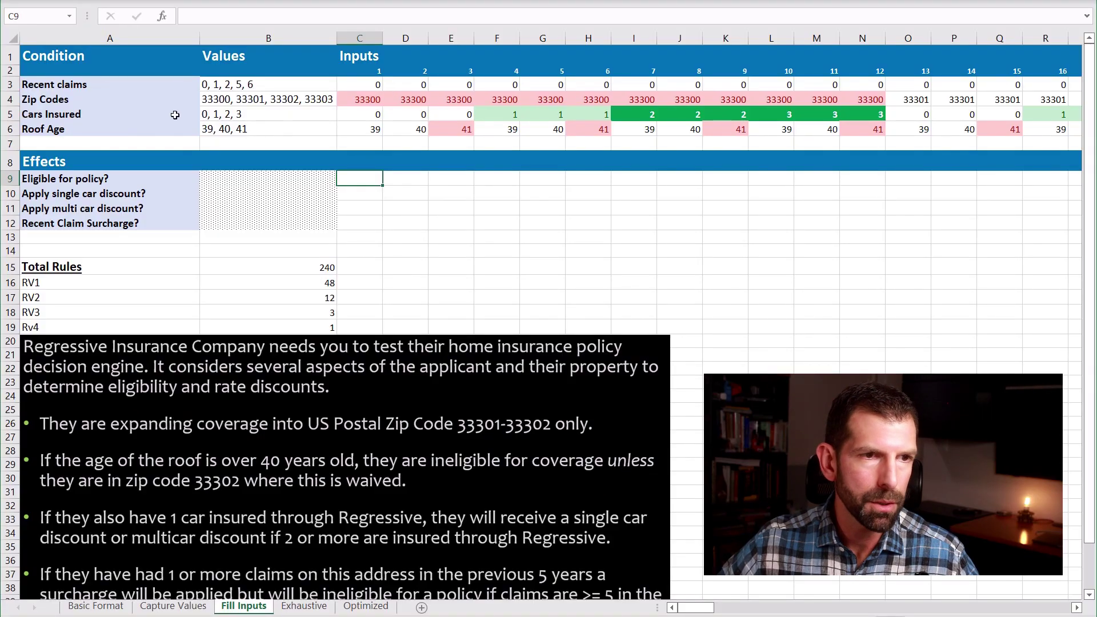
# Step: Review rule 1's Recent claims, Zip Codes, Cars Insured and Roof Age inputs in C3:C6
pyautogui.click(369, 39)
pyautogui.click(371, 84)
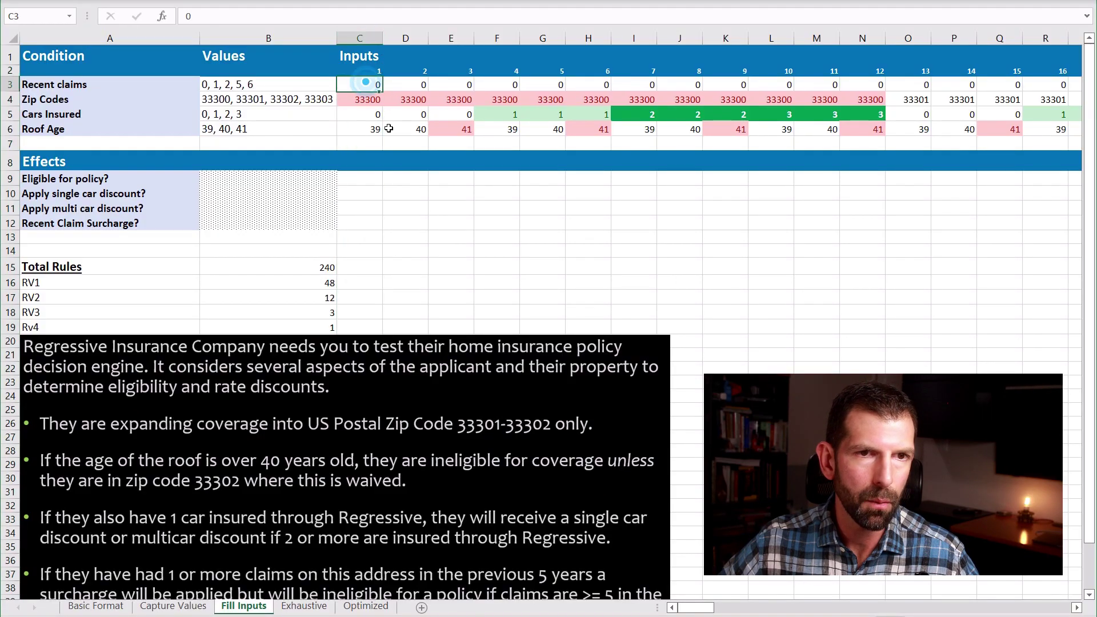
pyautogui.click(373, 105)
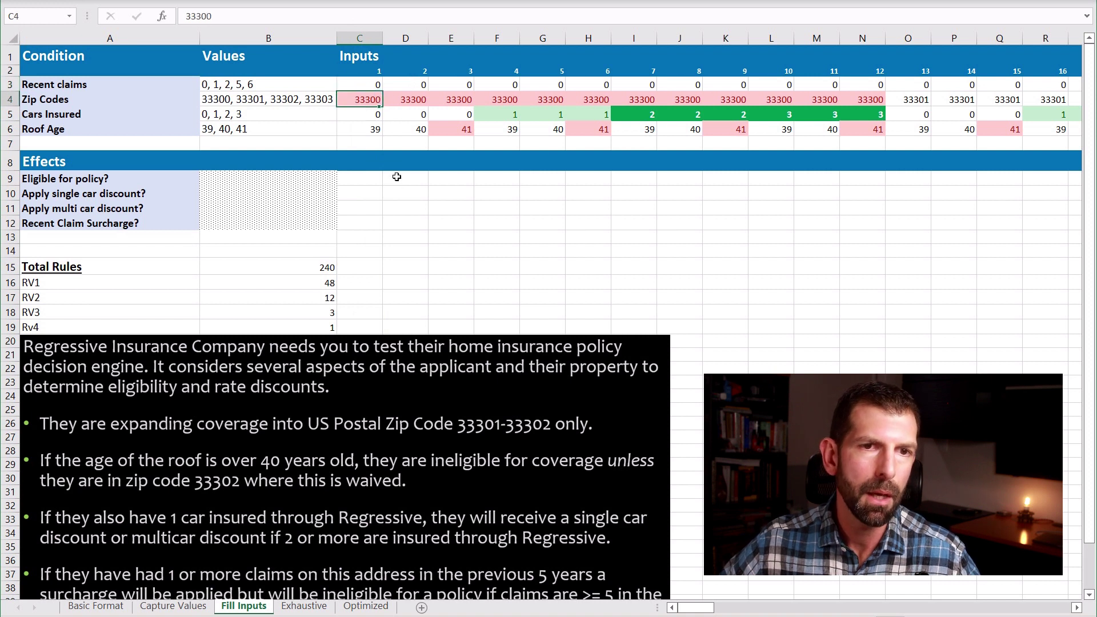
pyautogui.click(372, 117)
pyautogui.click(366, 130)
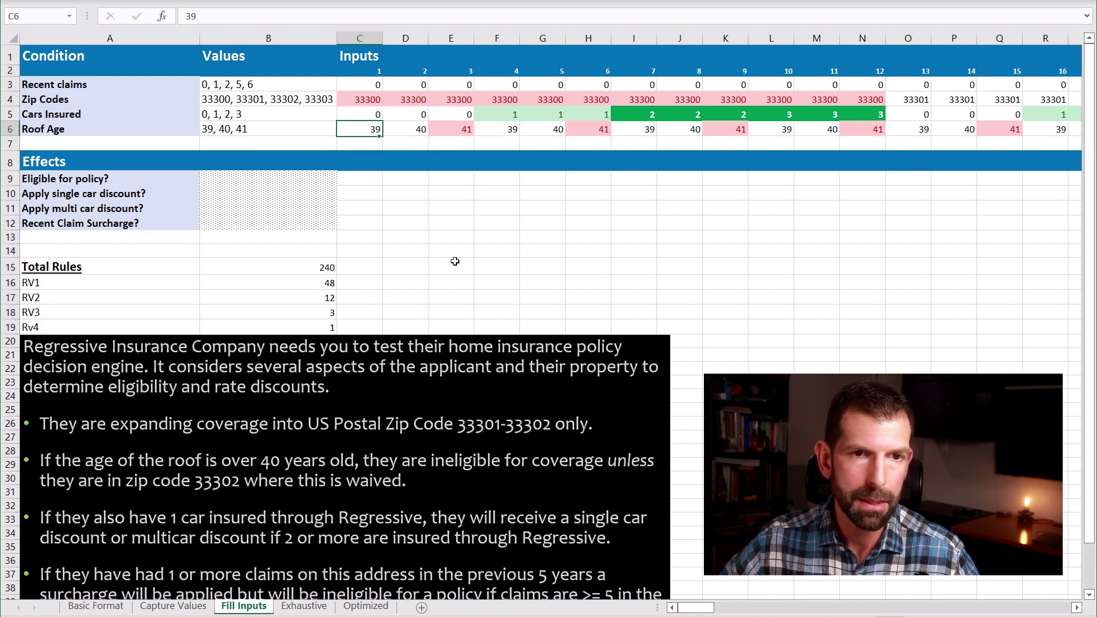
# Step: Enter rule 1's effects in C9:C12: N for policy eligibility and N/A for both car discounts and the claim surcharge
pyautogui.click(363, 182)
pyautogui.write('N')
pyautogui.press('Return')
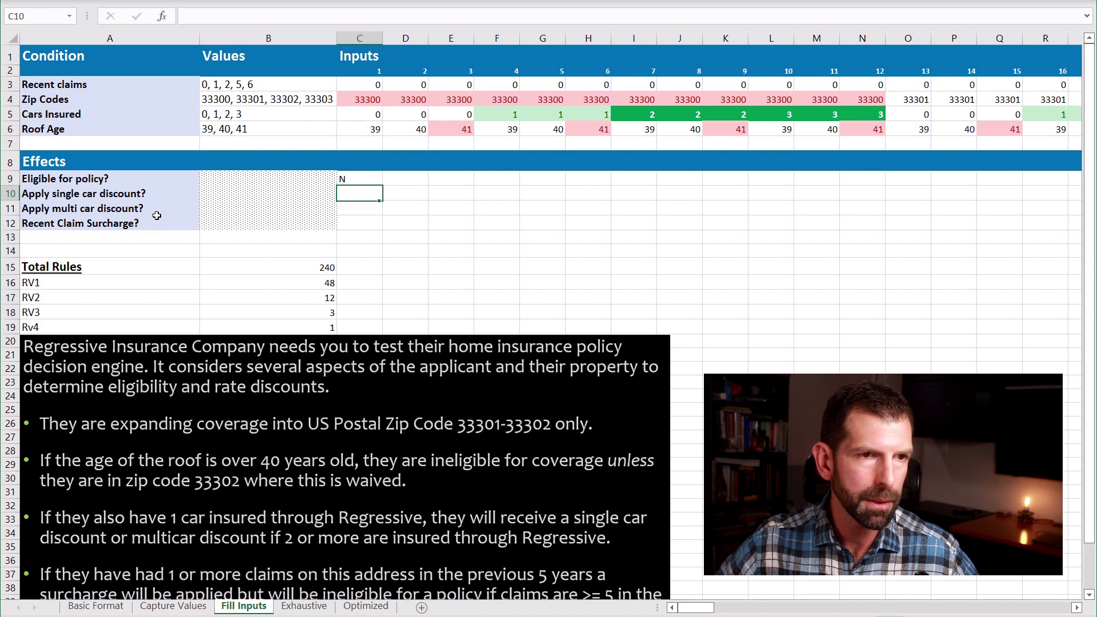
pyautogui.write('N/A')
pyautogui.press('Return')
pyautogui.write('N/A')
pyautogui.press('Return')
pyautogui.write('N/A')
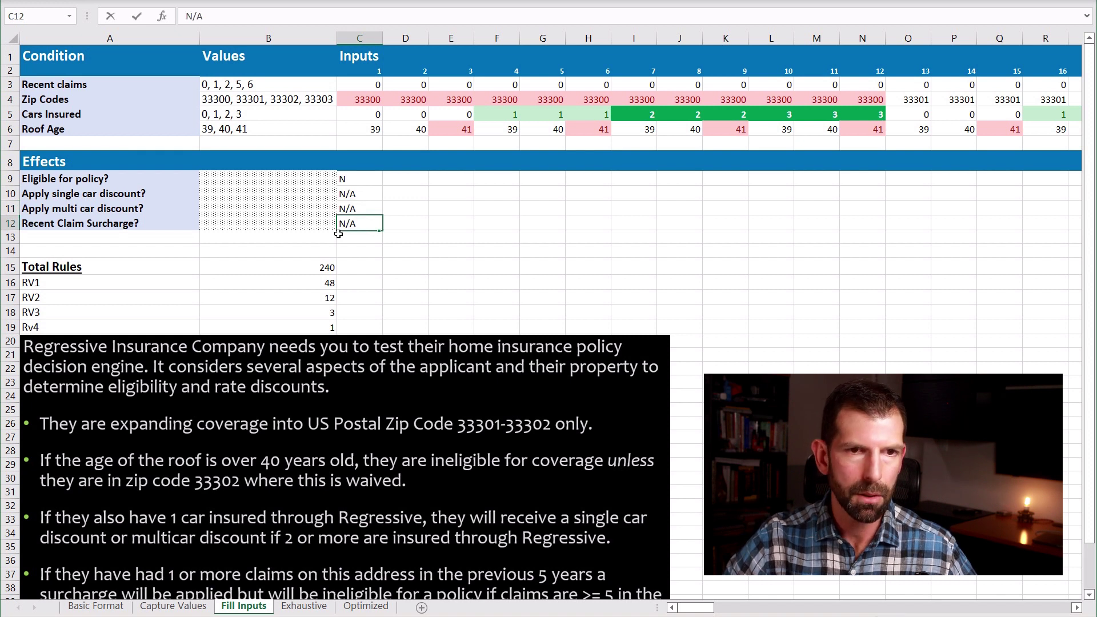
pyautogui.press('Tab')
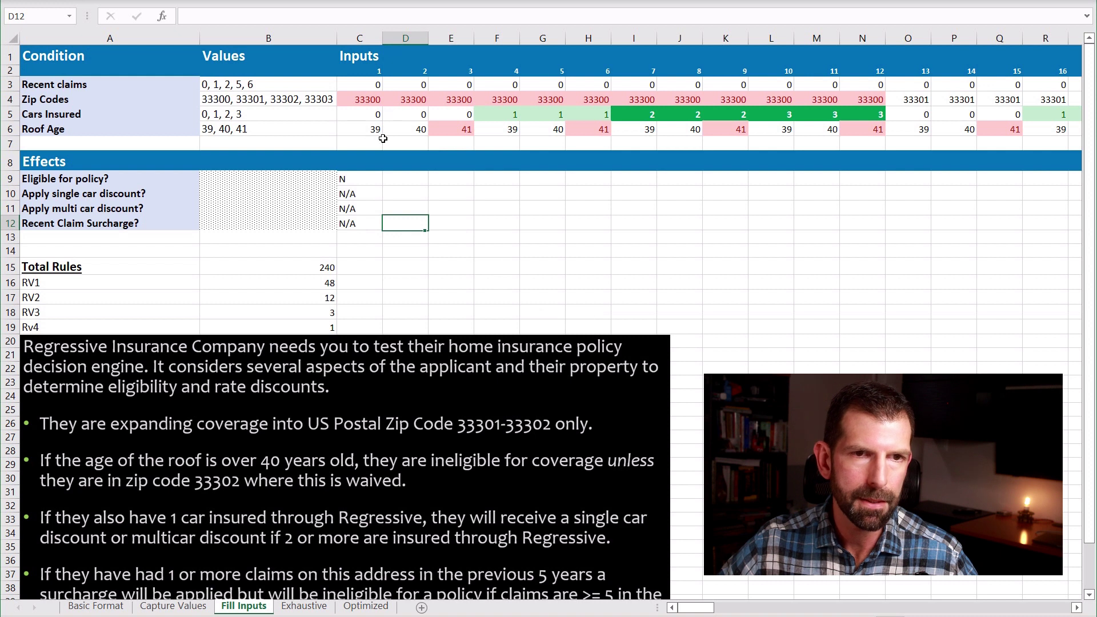
# Step: Compare the Zip Codes inputs of rules 1 to 12 in C4:N4 with rule 1's effects in C9:C12
pyautogui.click(360, 98)
pyautogui.moveTo(408, 104); pyautogui.dragTo(877, 98)
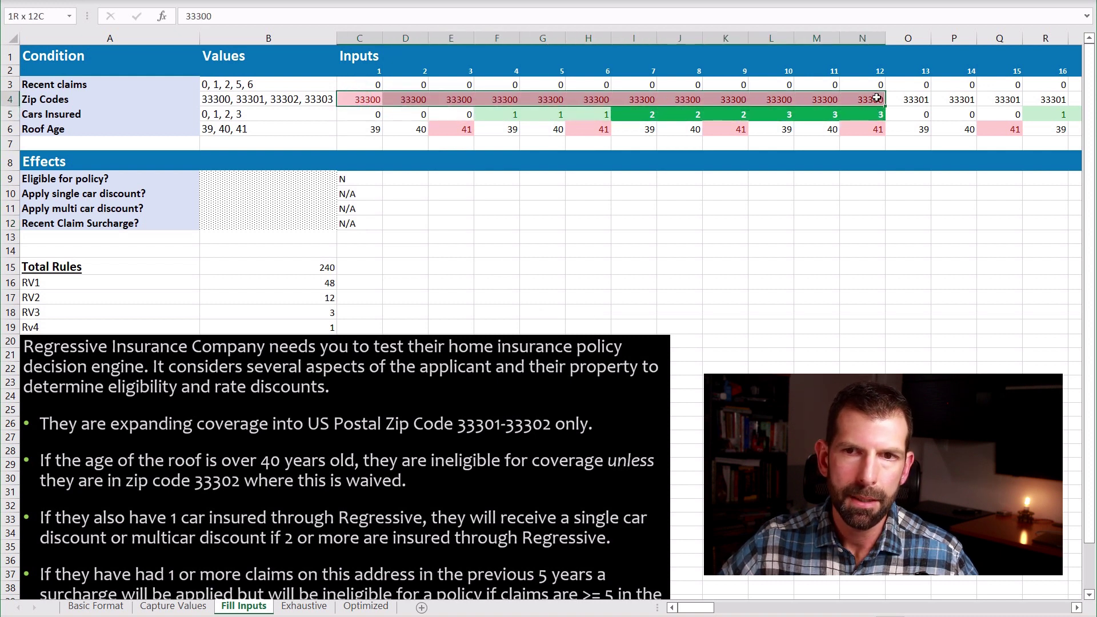
pyautogui.click(368, 177)
pyautogui.moveTo(382, 186); pyautogui.dragTo(377, 230)
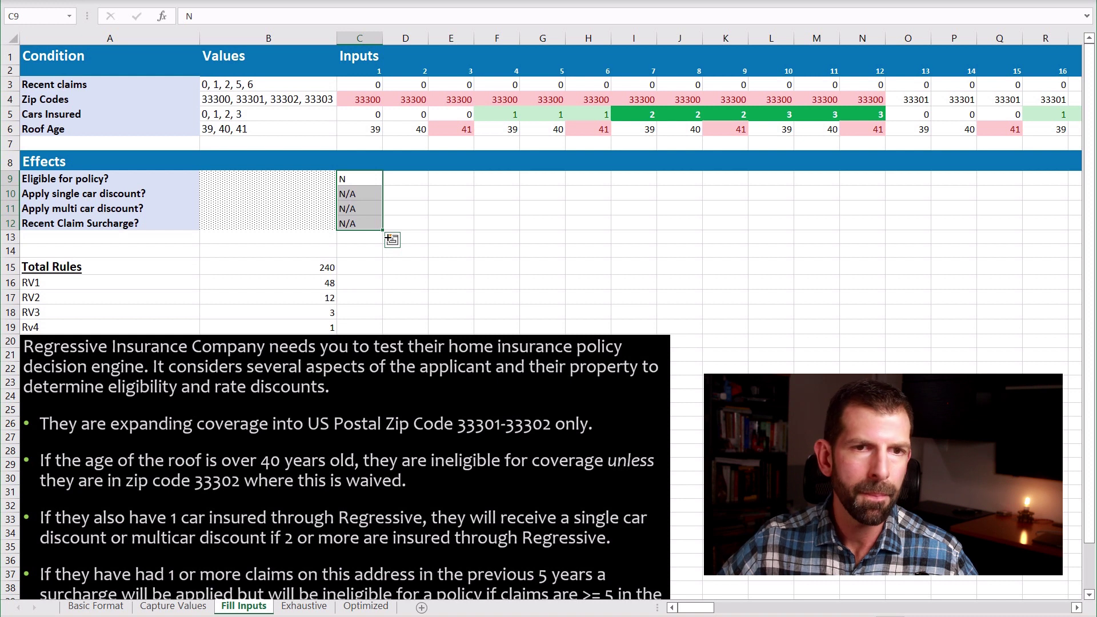
pyautogui.press('Down')
# Step: Examine rule 18's Zip Codes and Roof Age inputs in column T against its empty effects cells
pyautogui.moveTo(697, 609); pyautogui.dragTo(712, 610)
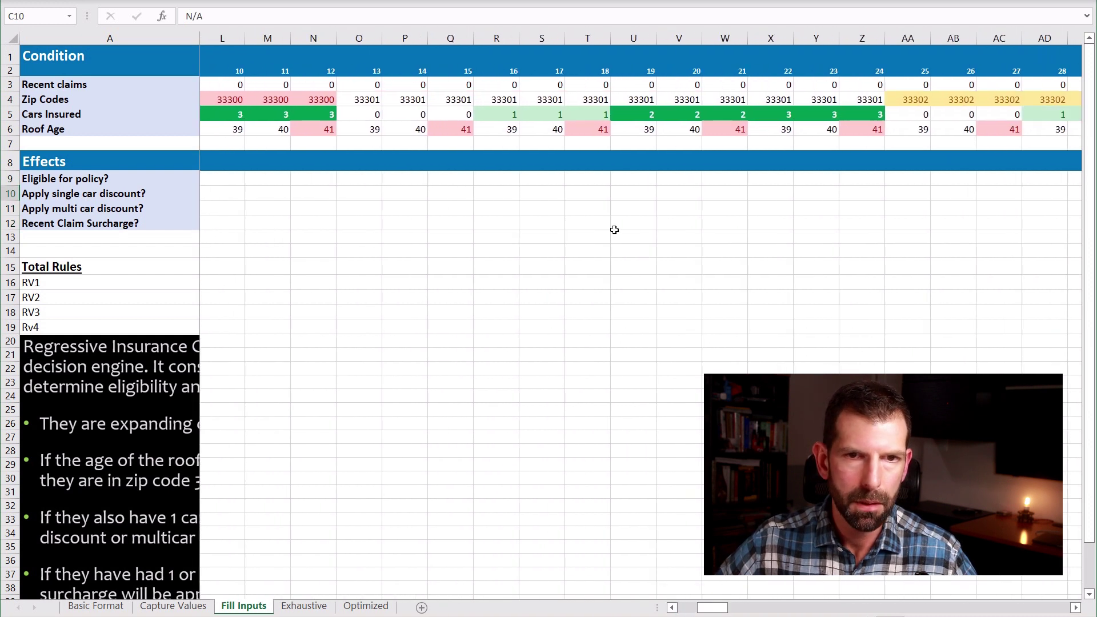
pyautogui.click(586, 180)
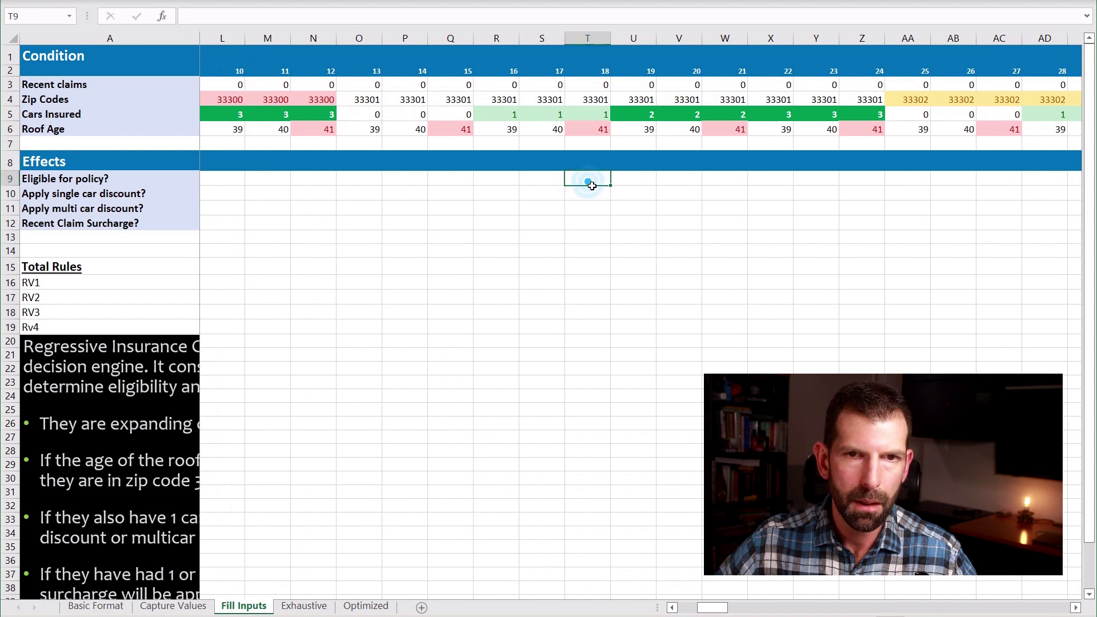
pyautogui.click(602, 43)
pyautogui.click(595, 179)
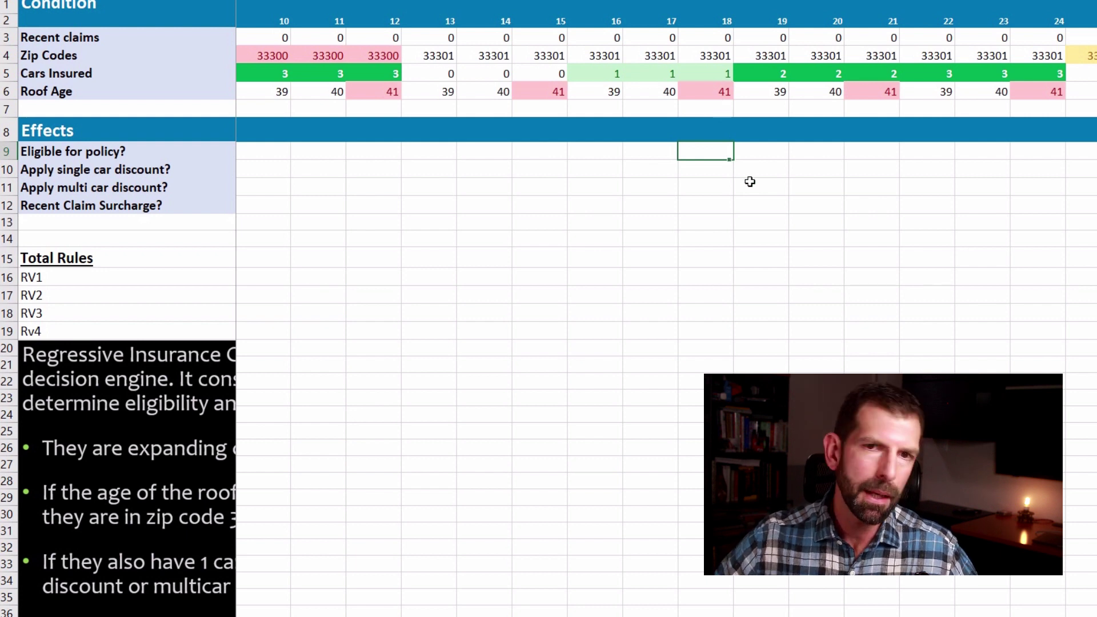
pyautogui.click(716, 61)
pyautogui.click(711, 94)
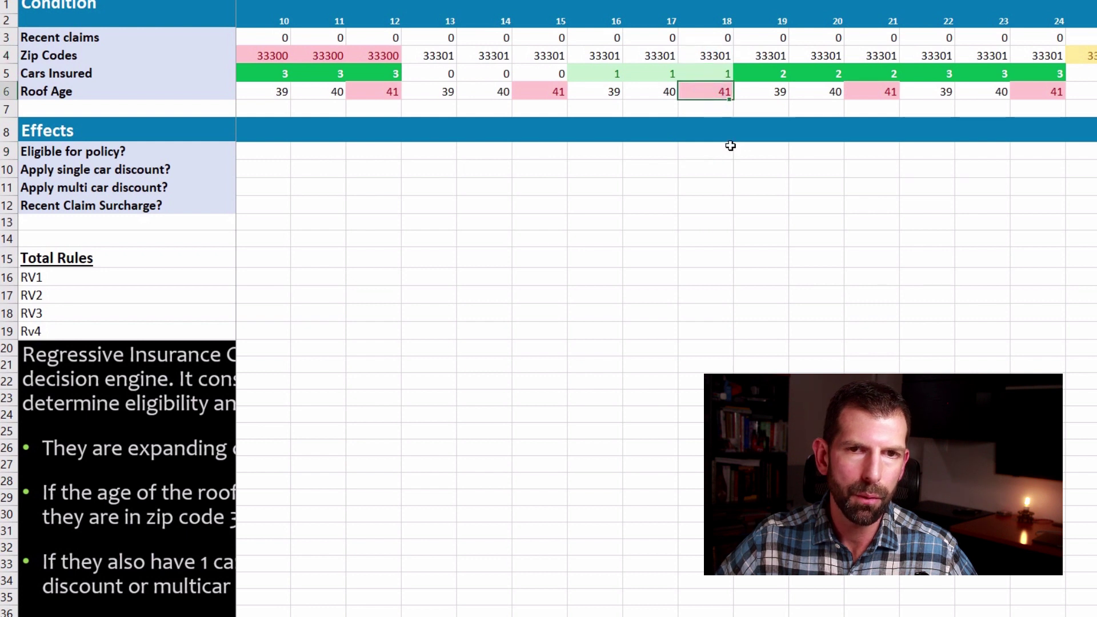
# Step: Enter rule 18's effects in T9:T12: N for eligibility and N/A filled down for both discounts and the surcharge
pyautogui.click(714, 155)
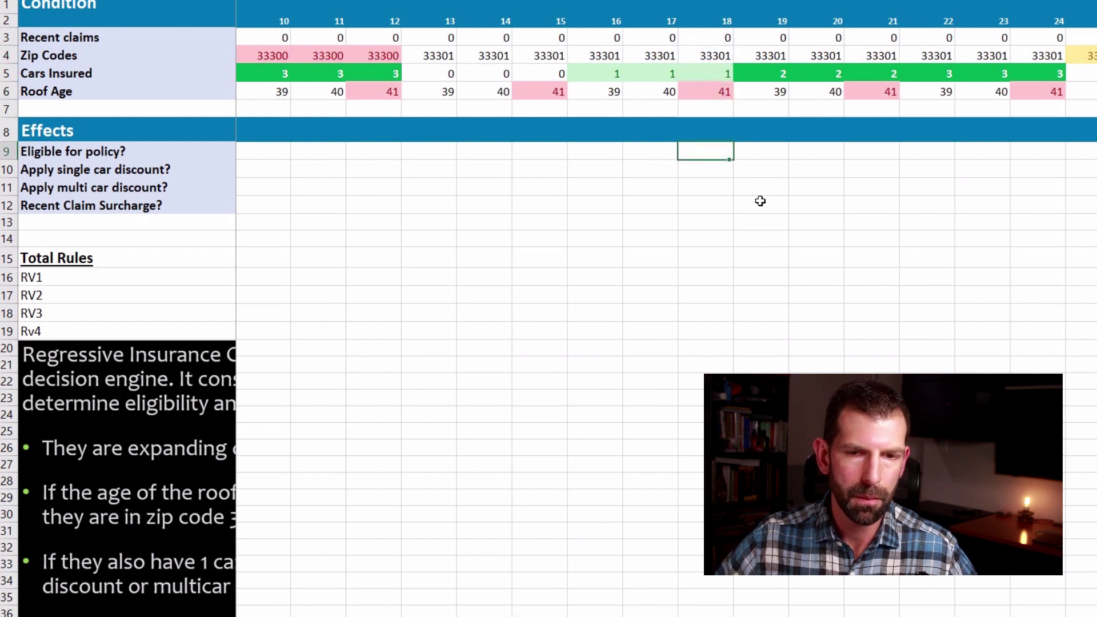
pyautogui.press('Tab')
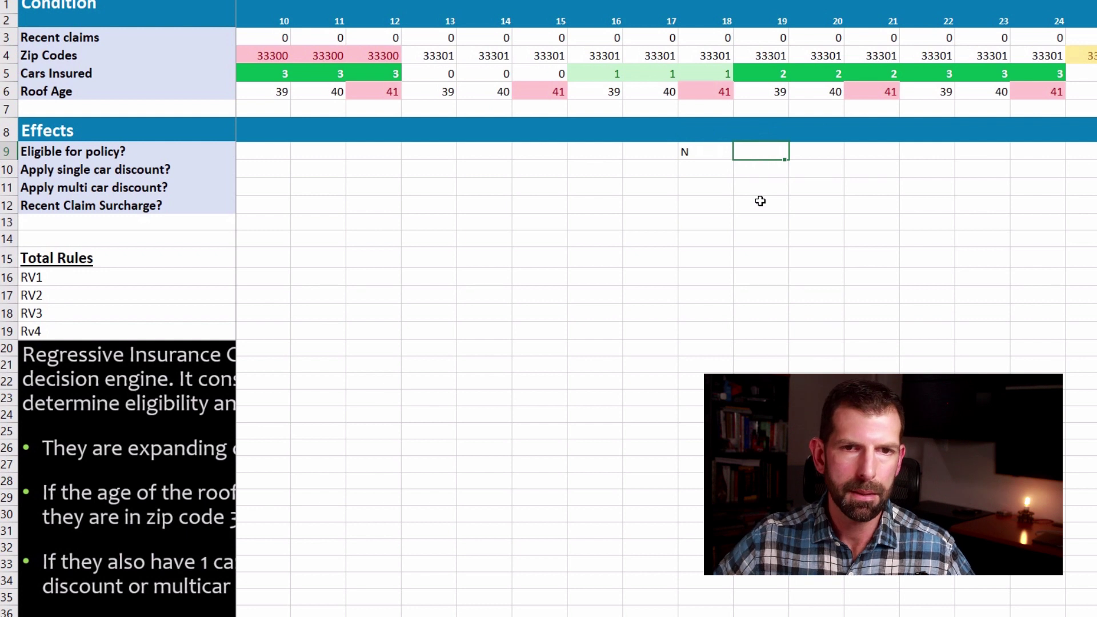
pyautogui.click(719, 175)
pyautogui.write('N/')
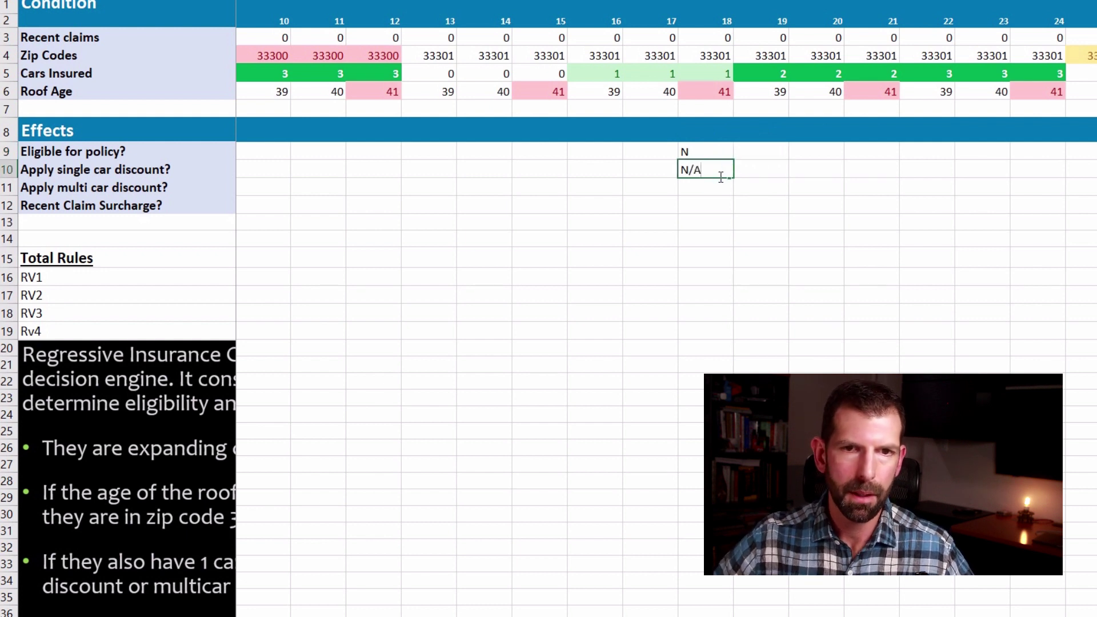
pyautogui.write('A')
pyautogui.click(726, 184)
pyautogui.click(715, 172)
pyautogui.moveTo(738, 185); pyautogui.dragTo(738, 221)
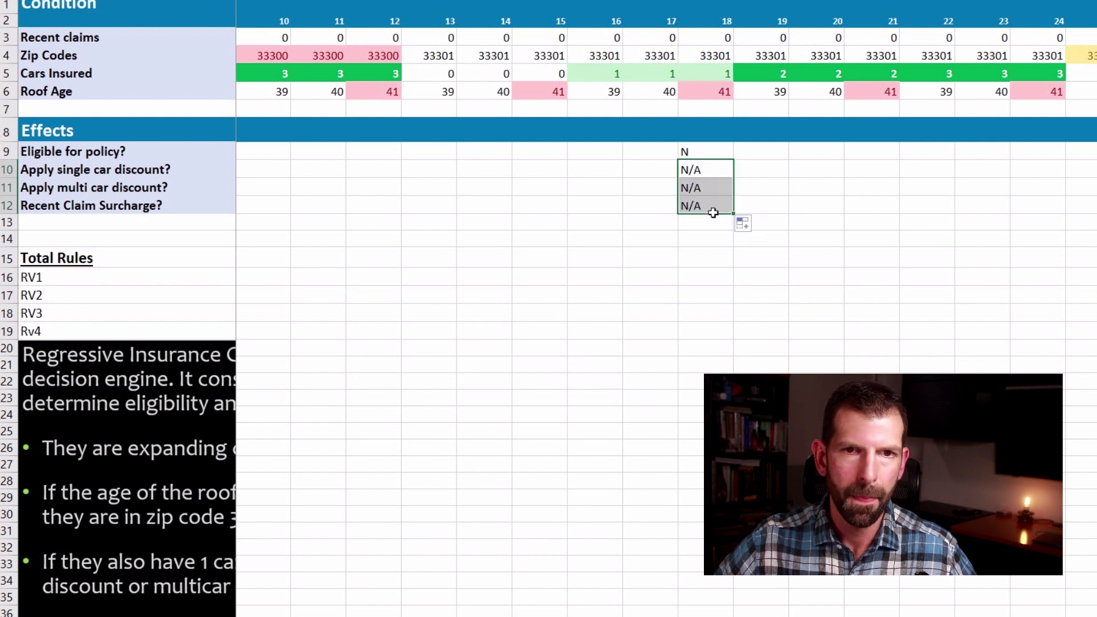
# Step: Enter rule 17's effects in S9:S12: Y for eligibility, Y for single car discount, N for multi car discount and N for surcharge
pyautogui.click(666, 153)
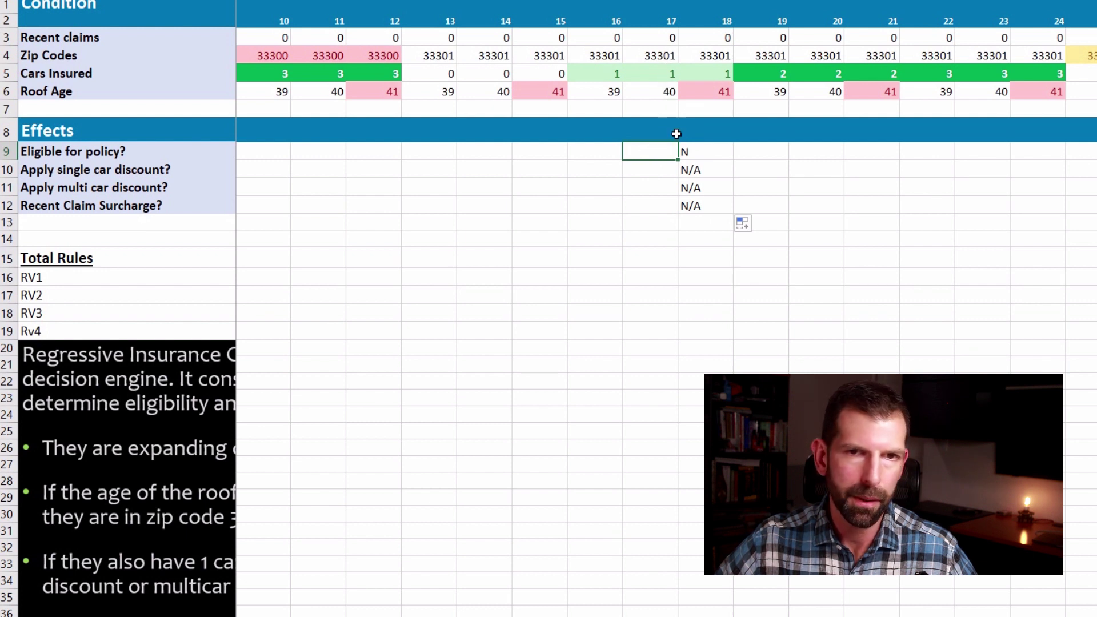
pyautogui.write('Y')
pyautogui.press('Return')
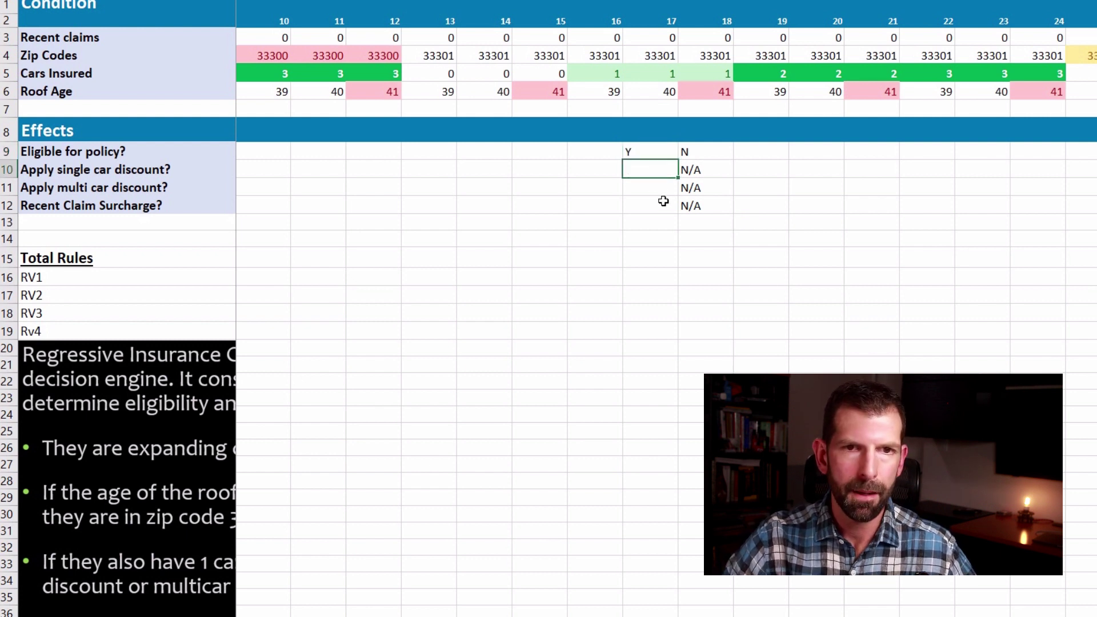
pyautogui.press('Return')
pyautogui.press('Return')
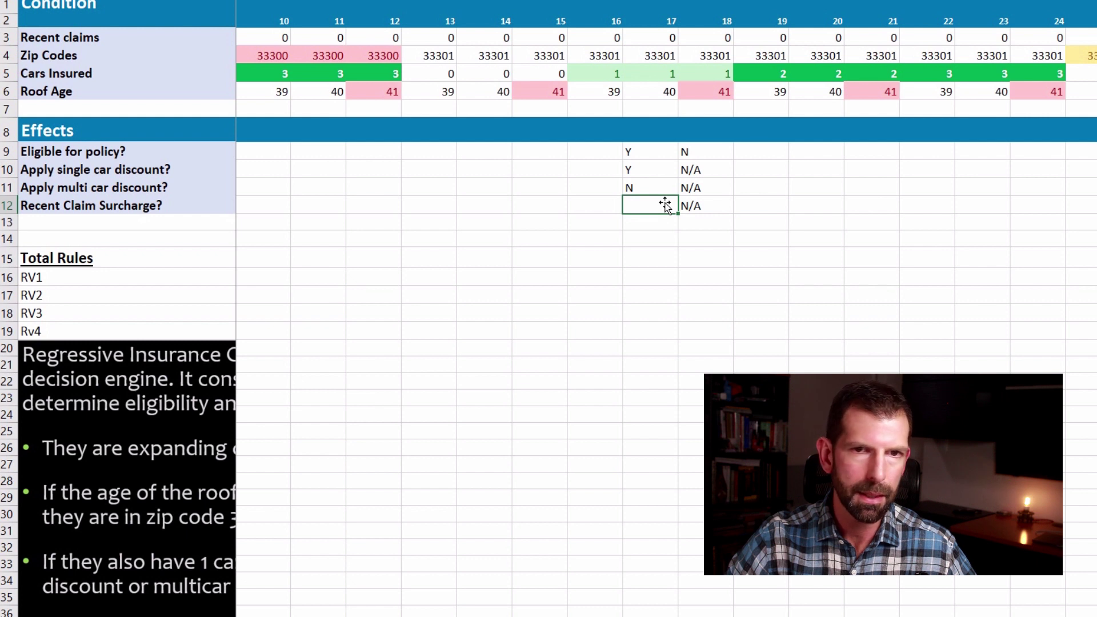
pyautogui.press('Tab')
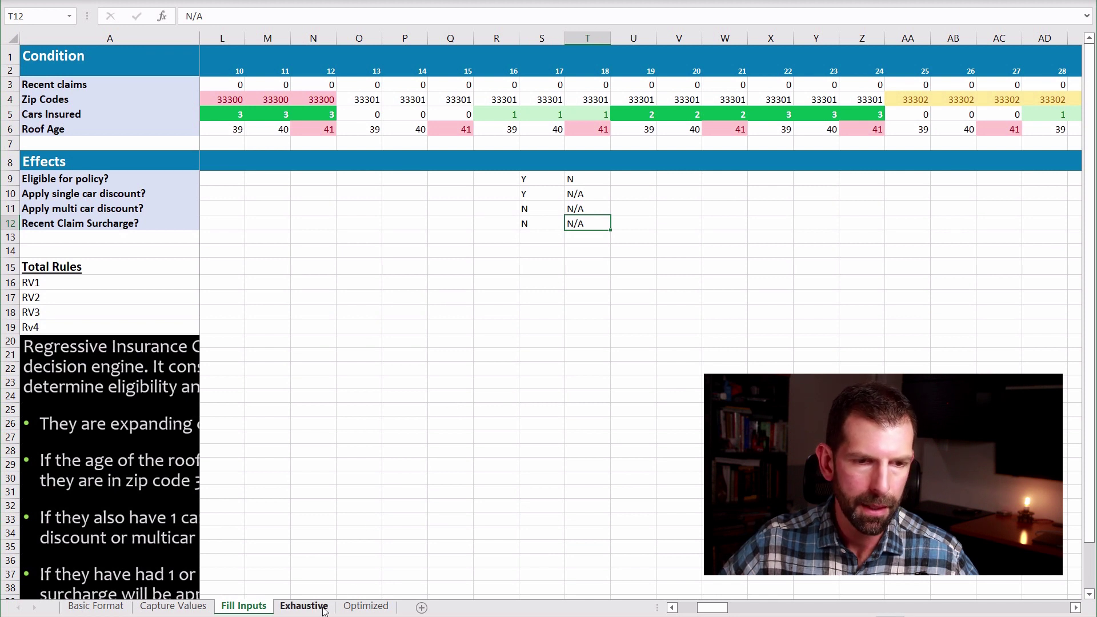
# Step: On the Exhaustive sheet, examine the Zip Codes, Cars Insured and Roof Age inputs of rules 1 to 12
pyautogui.click(304, 607)
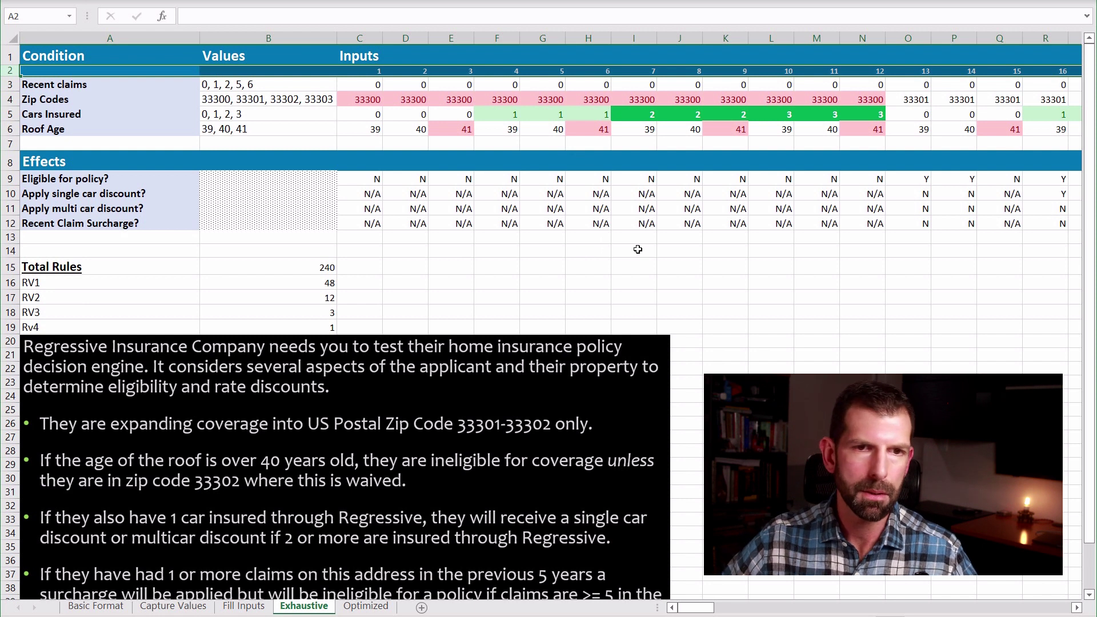
pyautogui.moveTo(363, 100); pyautogui.dragTo(870, 131)
pyautogui.click(870, 130)
pyautogui.click(871, 114)
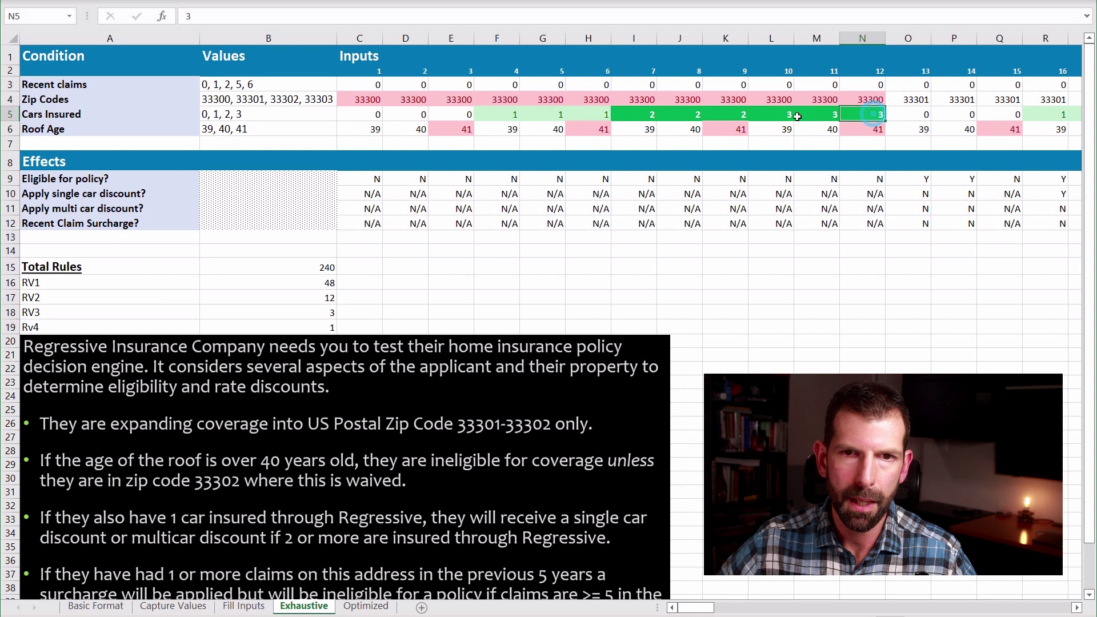
pyautogui.click(658, 117)
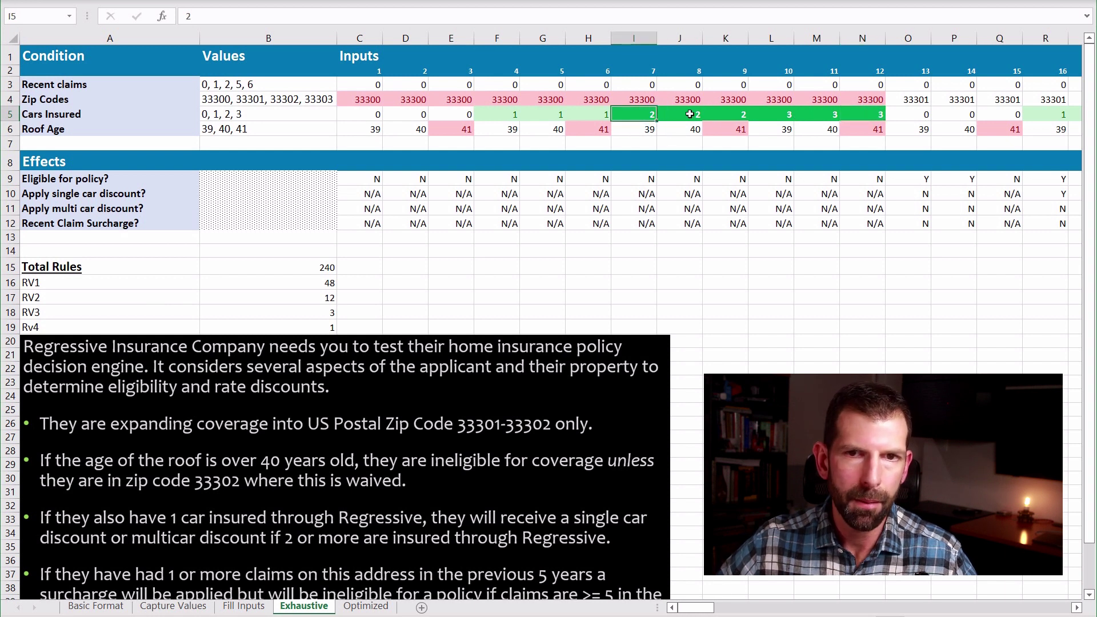
pyautogui.click(691, 119)
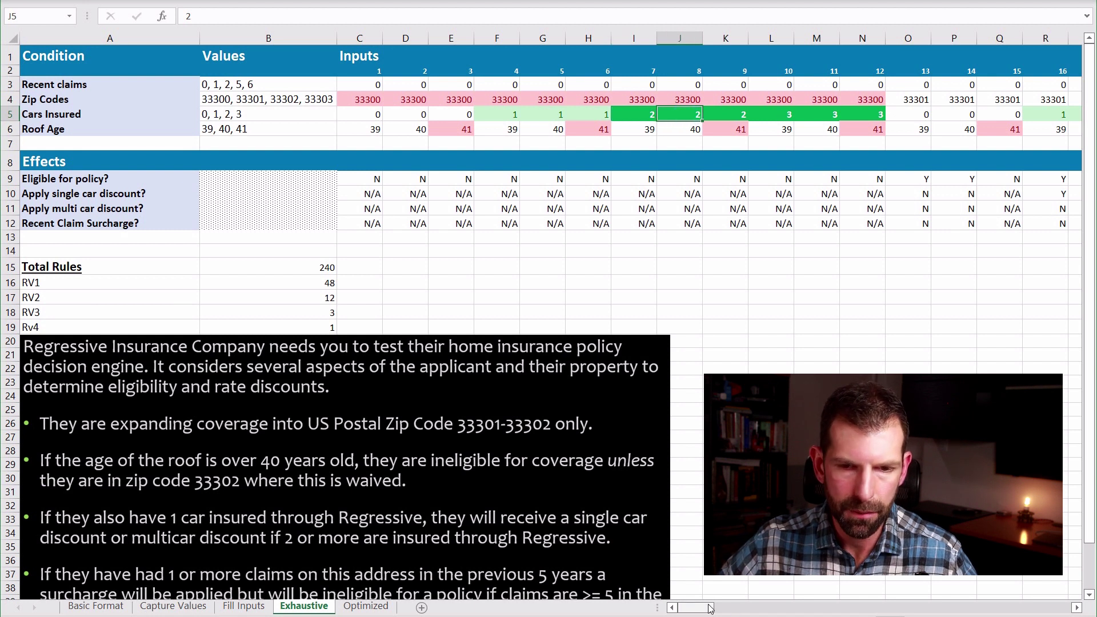
pyautogui.moveTo(707, 611); pyautogui.dragTo(714, 611)
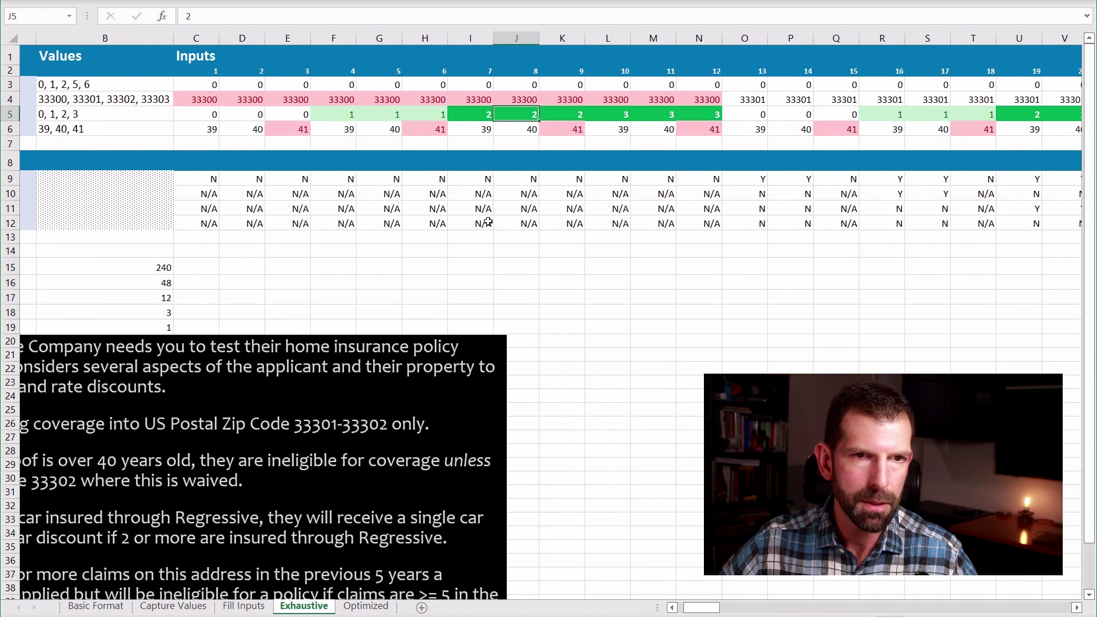
pyautogui.click(381, 120)
pyautogui.moveTo(341, 117); pyautogui.dragTo(710, 115)
pyautogui.click(711, 133)
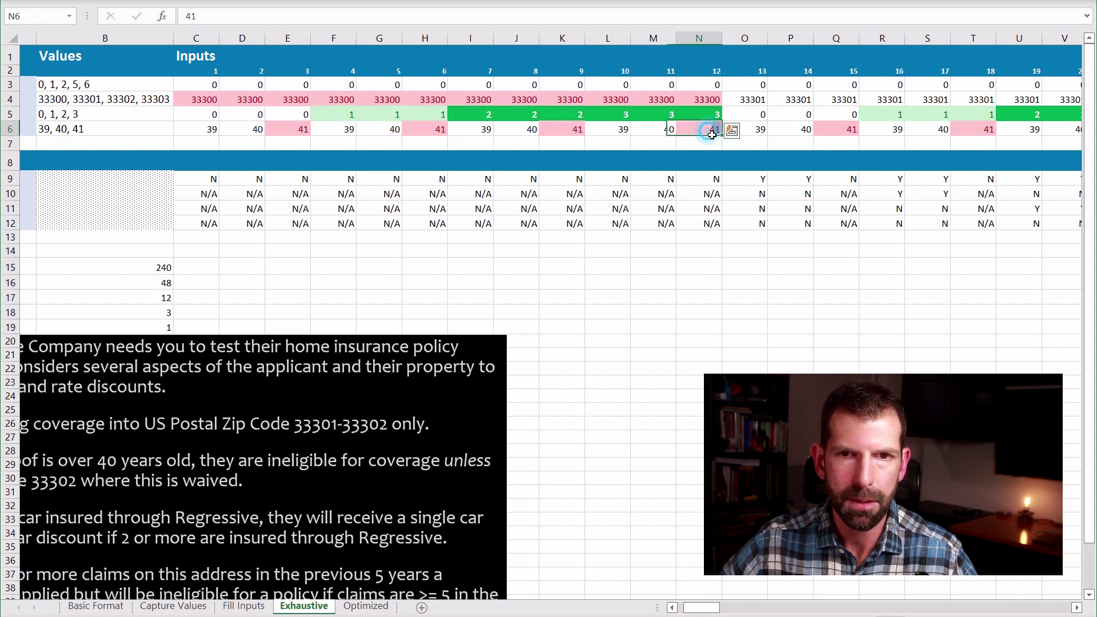
# Step: Check rule 27's Roof Age and policy eligibility in column AC, review the rules through 240 and return to the start
pyautogui.moveTo(715, 613); pyautogui.dragTo(752, 610)
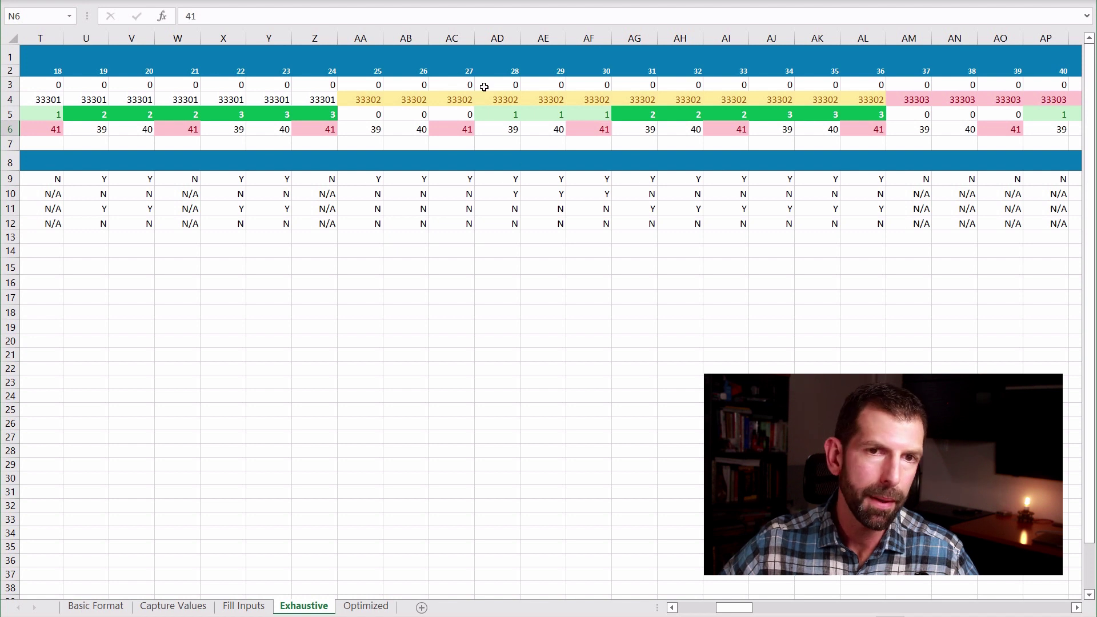
pyautogui.click(468, 130)
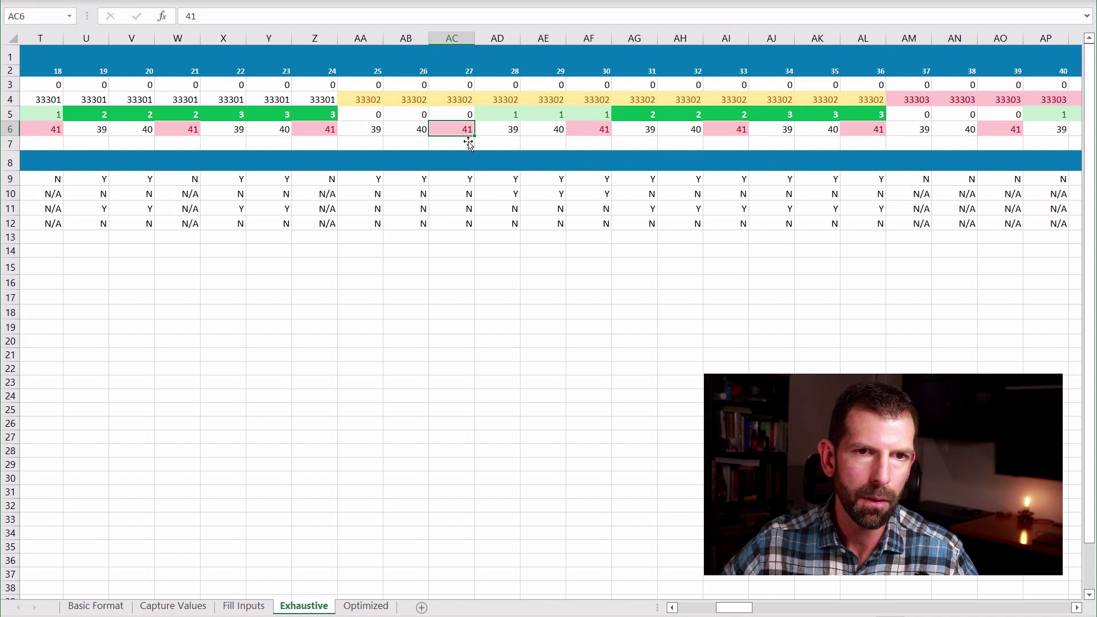
pyautogui.click(471, 181)
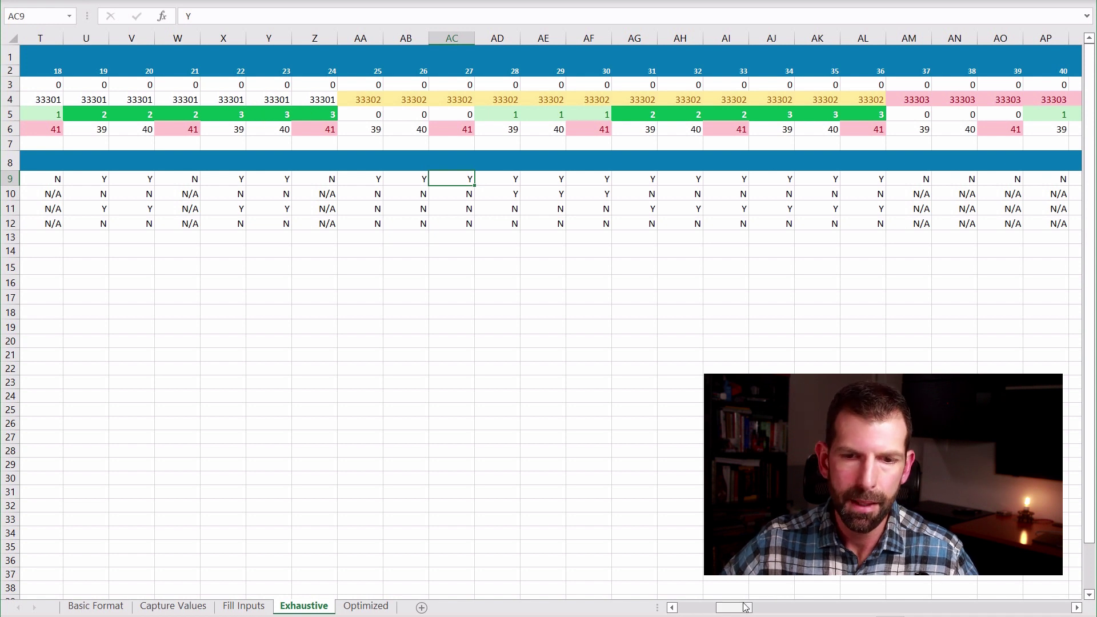
pyautogui.moveTo(740, 612); pyautogui.dragTo(1031, 596)
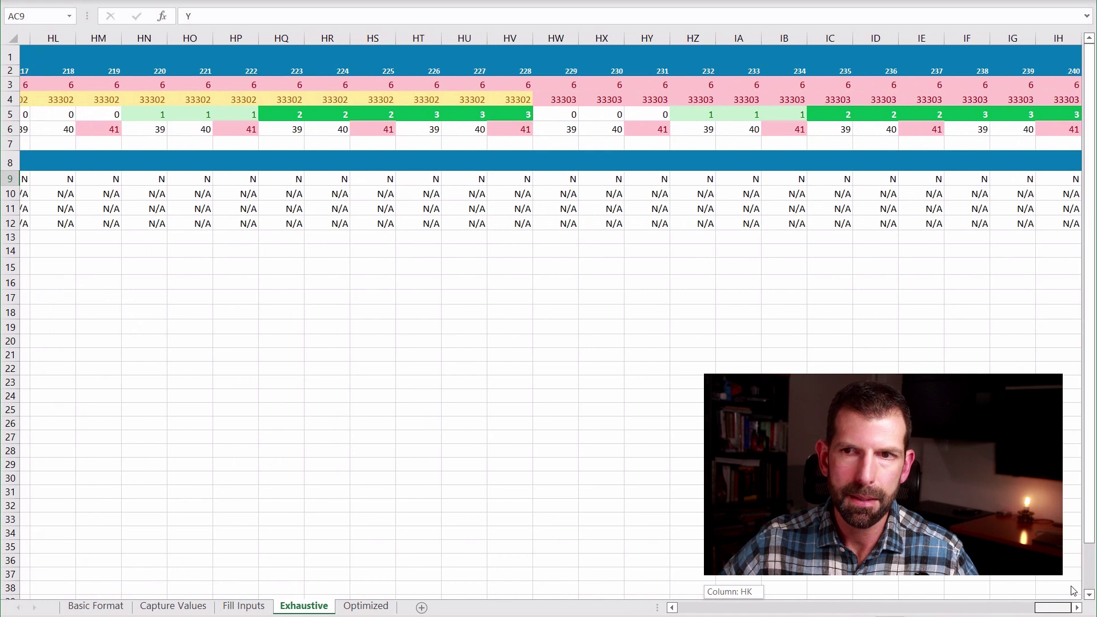
pyautogui.moveTo(1073, 591); pyautogui.dragTo(694, 607)
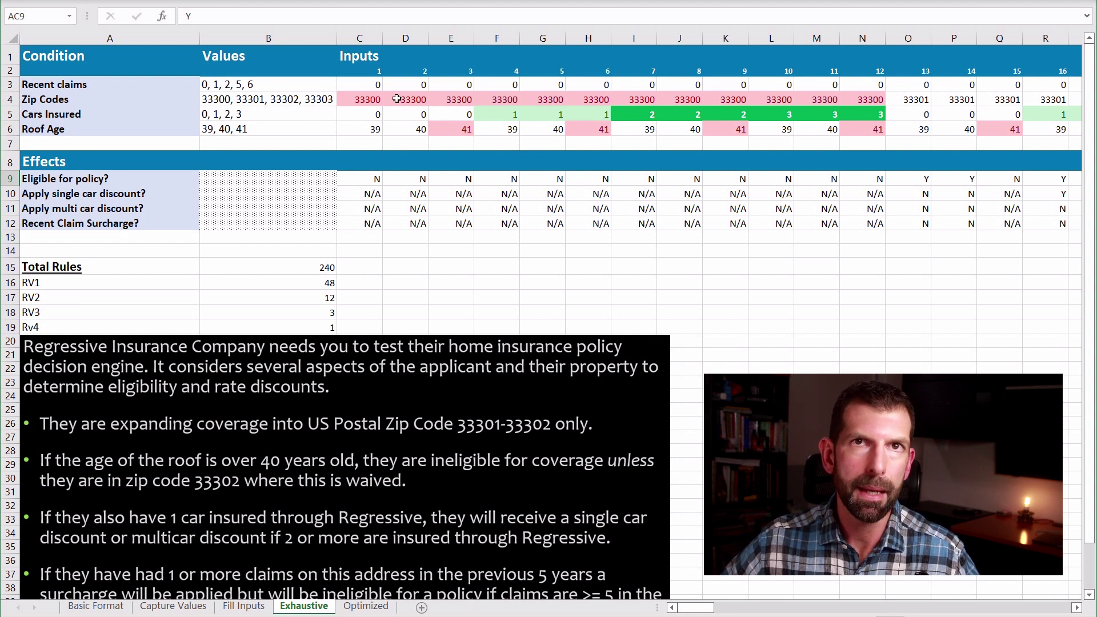
# Step: View the Optimized sheet, return to the Exhaustive sheet and highlight the discount and surcharge effects of rules 1 to 12 in C10:N12
pyautogui.click(377, 610)
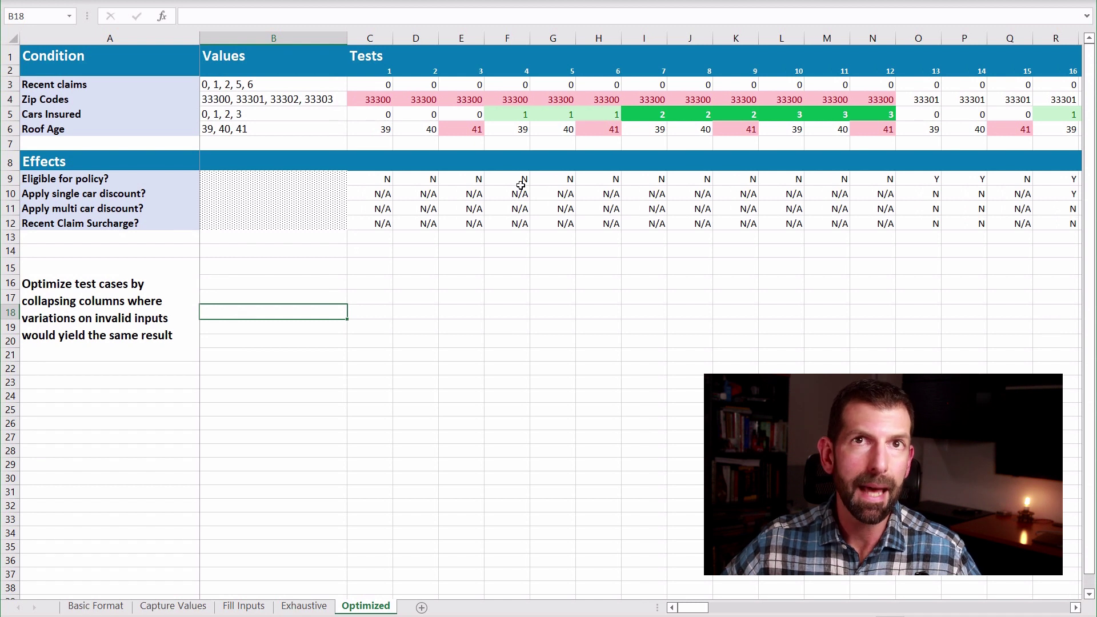
pyautogui.click(304, 607)
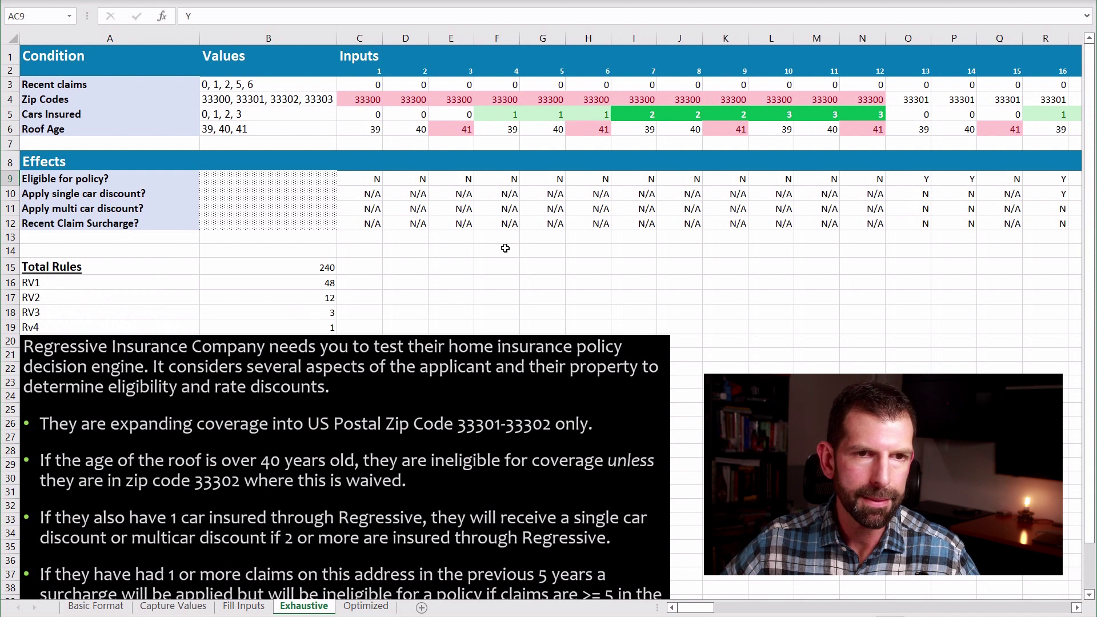
pyautogui.moveTo(374, 197); pyautogui.dragTo(853, 227)
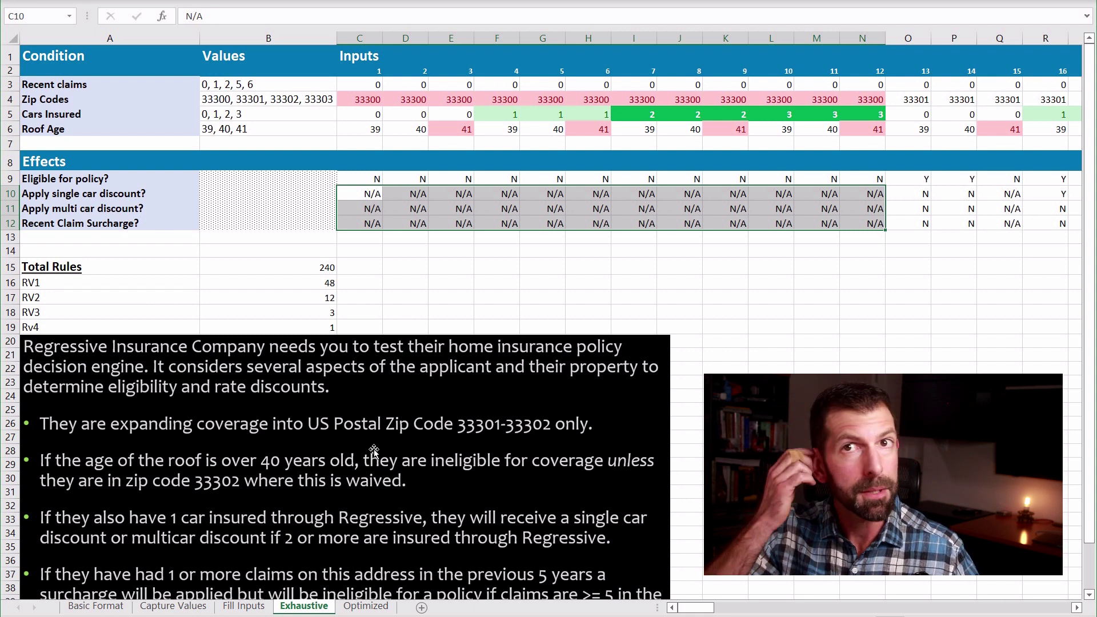
# Step: On the Optimized sheet, read the note about collapsing columns in A15 and examine test 1's Zip Codes input in C4
pyautogui.click(366, 605)
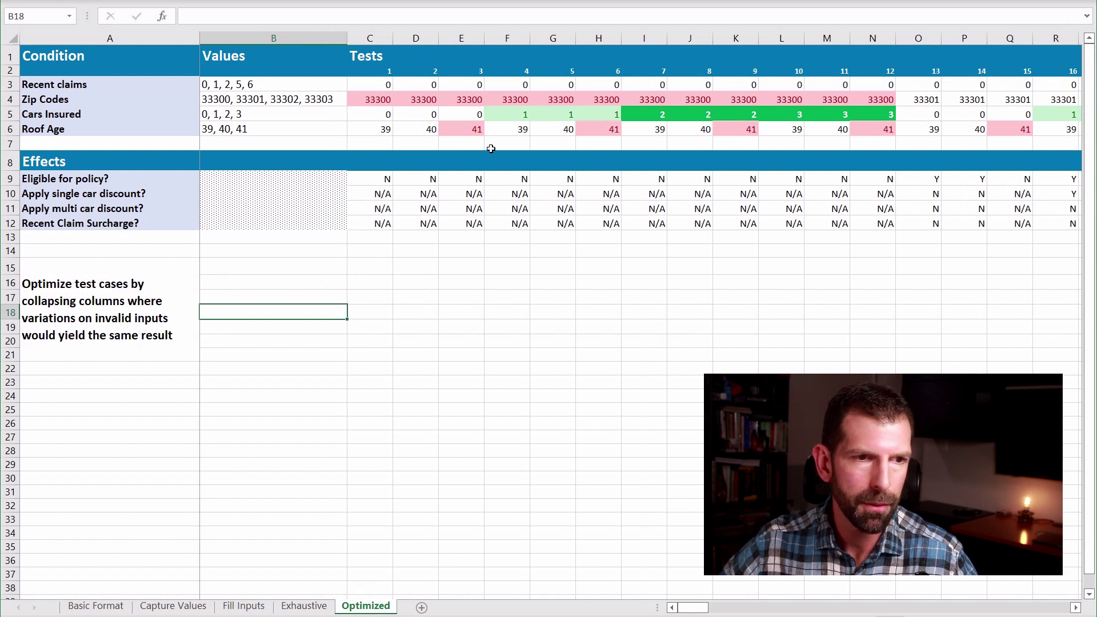
pyautogui.click(126, 315)
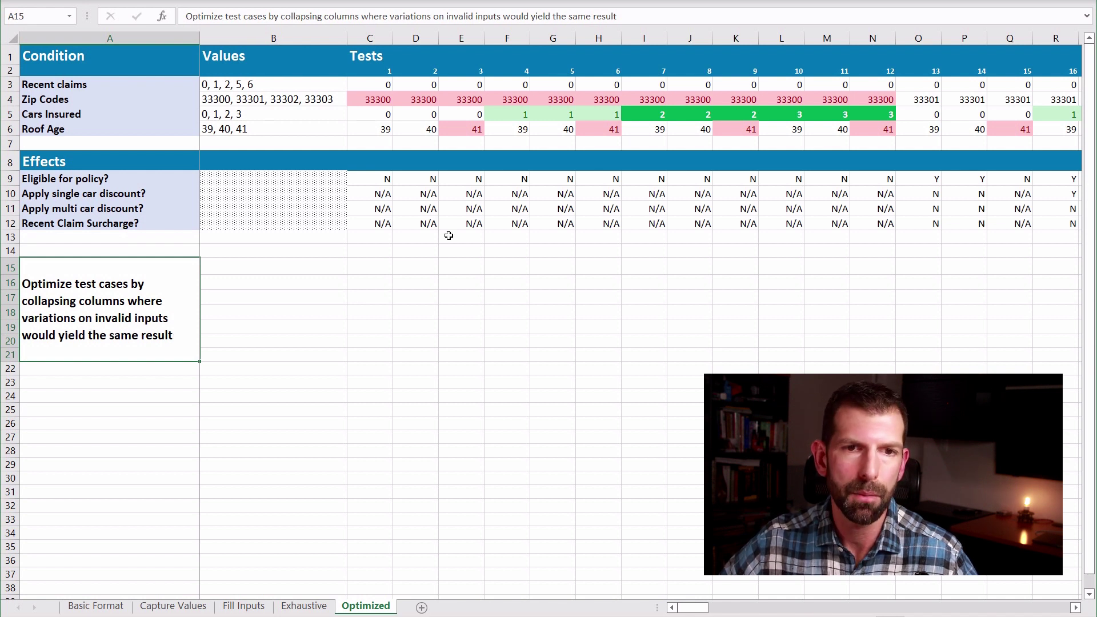
pyautogui.moveTo(692, 607); pyautogui.dragTo(583, 238)
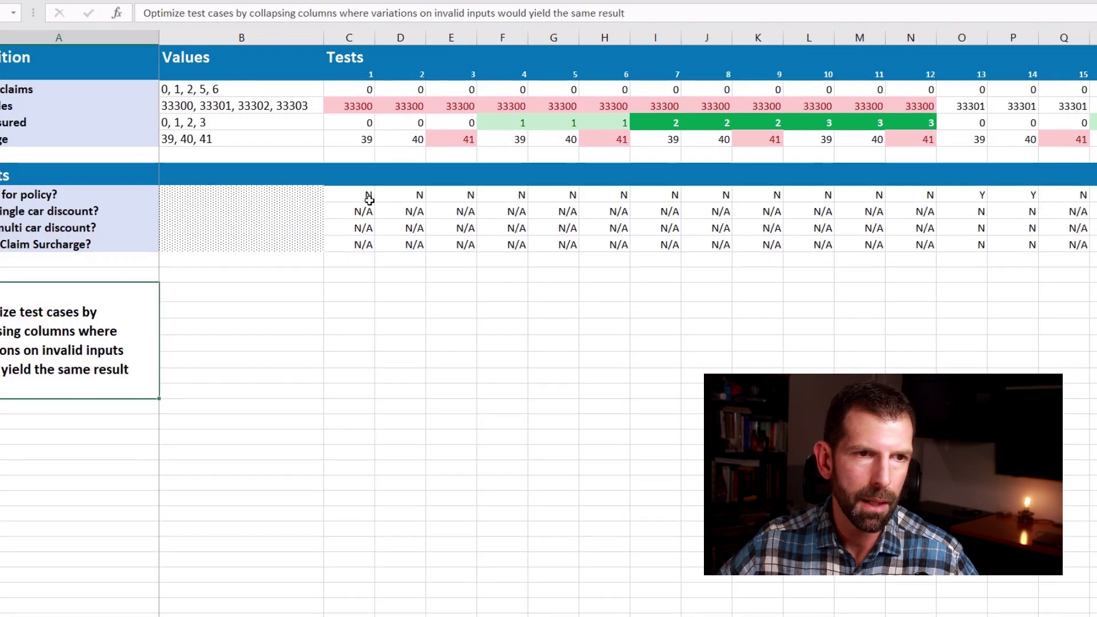
pyautogui.click(360, 105)
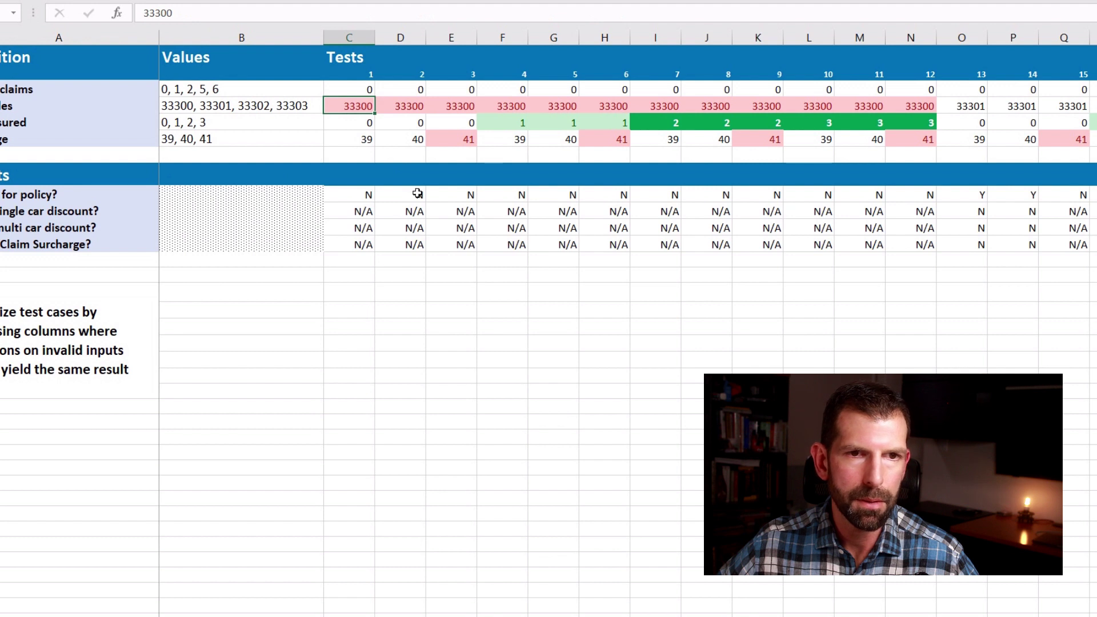
# Step: Delete the columns of tests 2 to 12 (D:N), keeping test 1 for zip code 33300 with 0 recent claims
pyautogui.click(405, 36)
pyautogui.moveTo(415, 51); pyautogui.dragTo(910, 46)
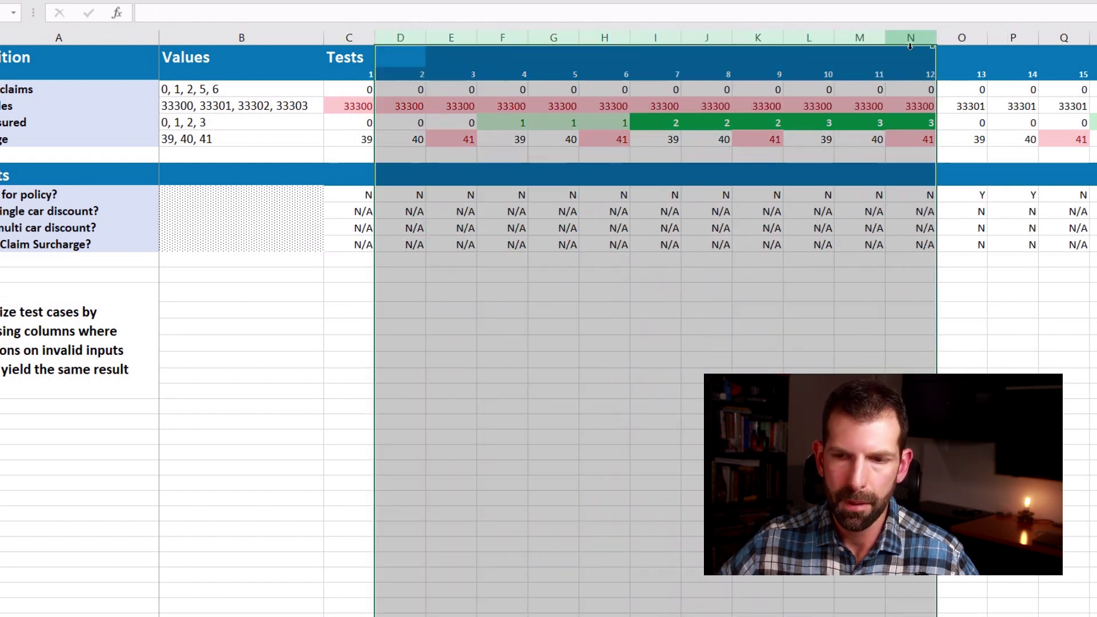
pyautogui.rightClick(904, 37)
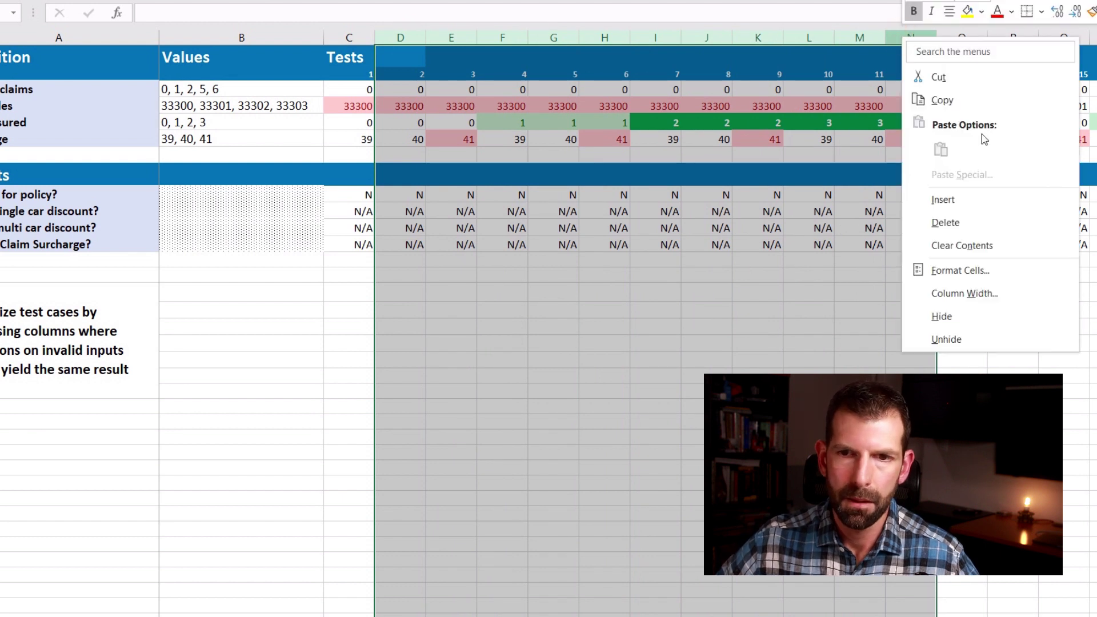
pyautogui.click(971, 222)
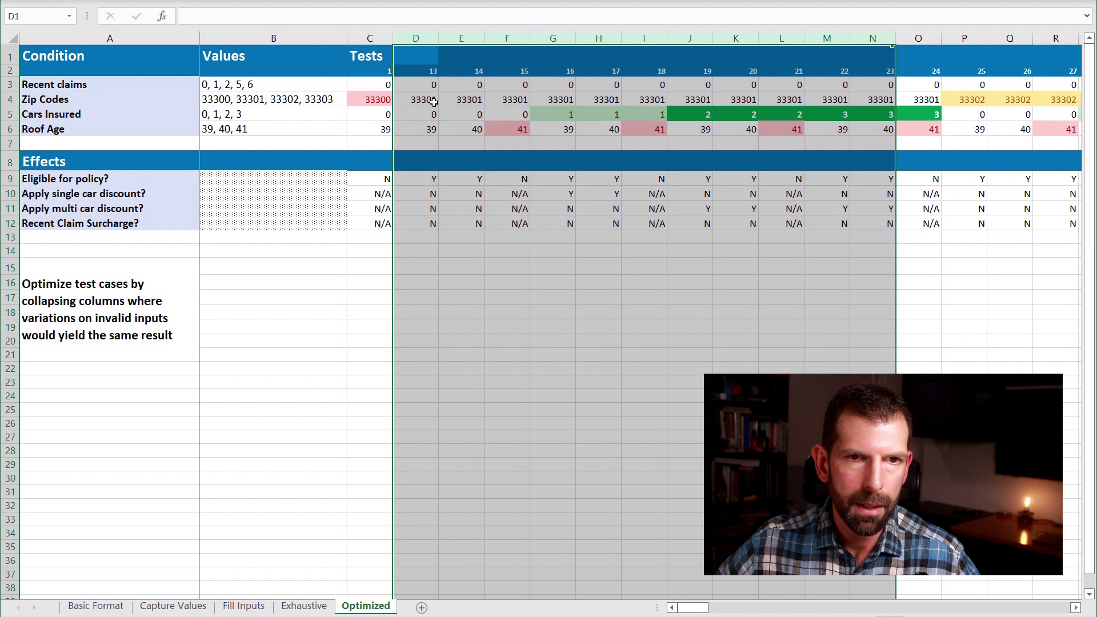
pyautogui.click(416, 106)
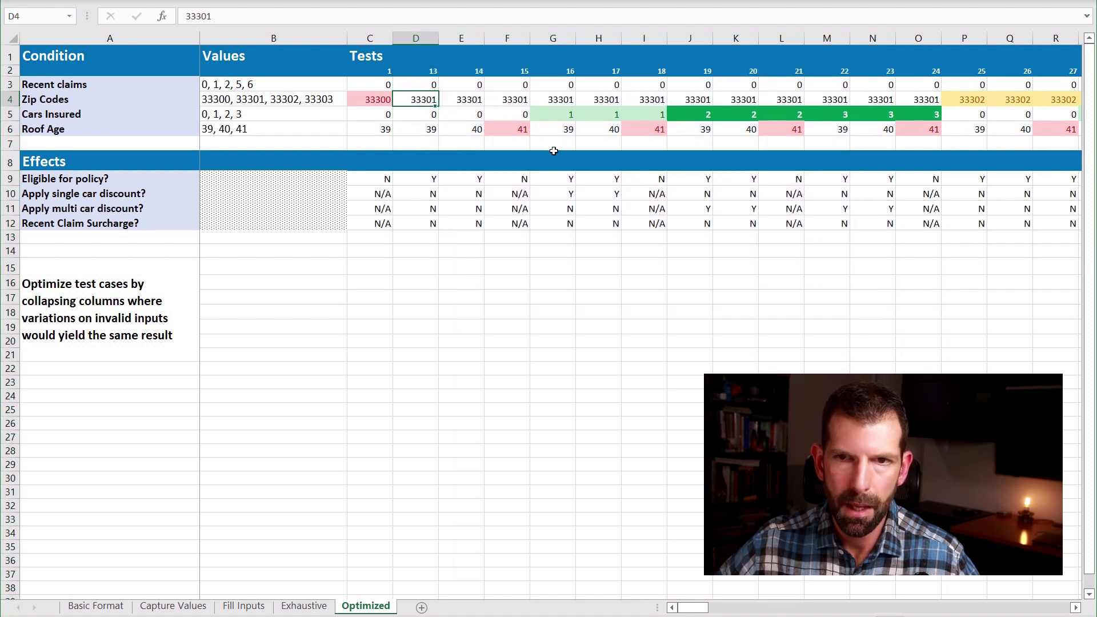
# Step: Delete the columns of tests 38 to 48 (AC:AM), keeping test 37 for zip code 33303 with 0 recent claims
pyautogui.hscroll(10, 815, 183)
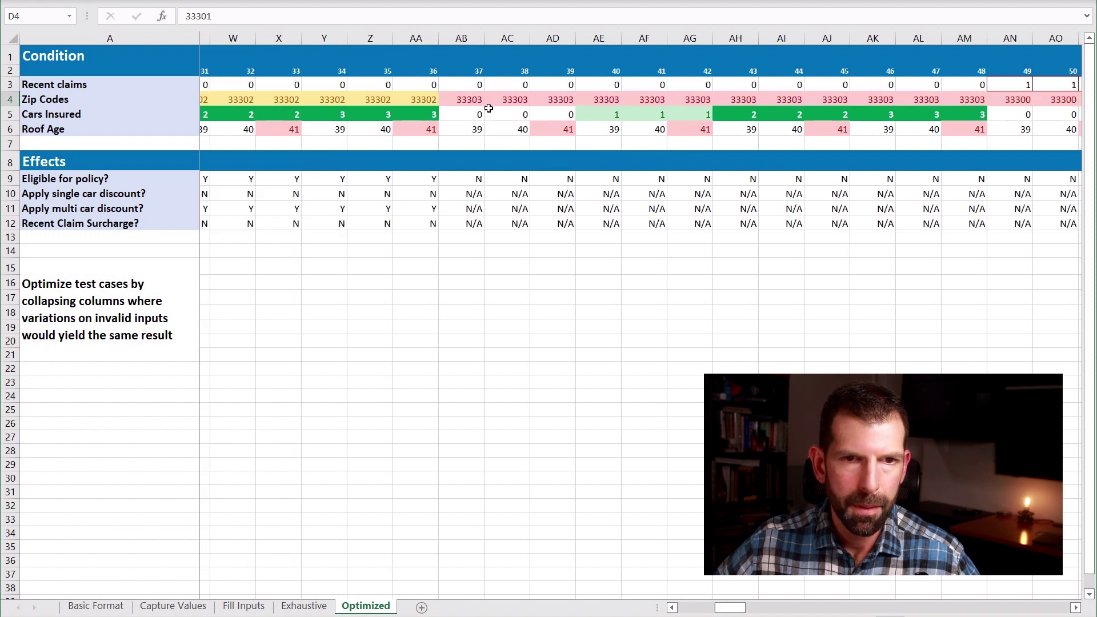
pyautogui.click(516, 46)
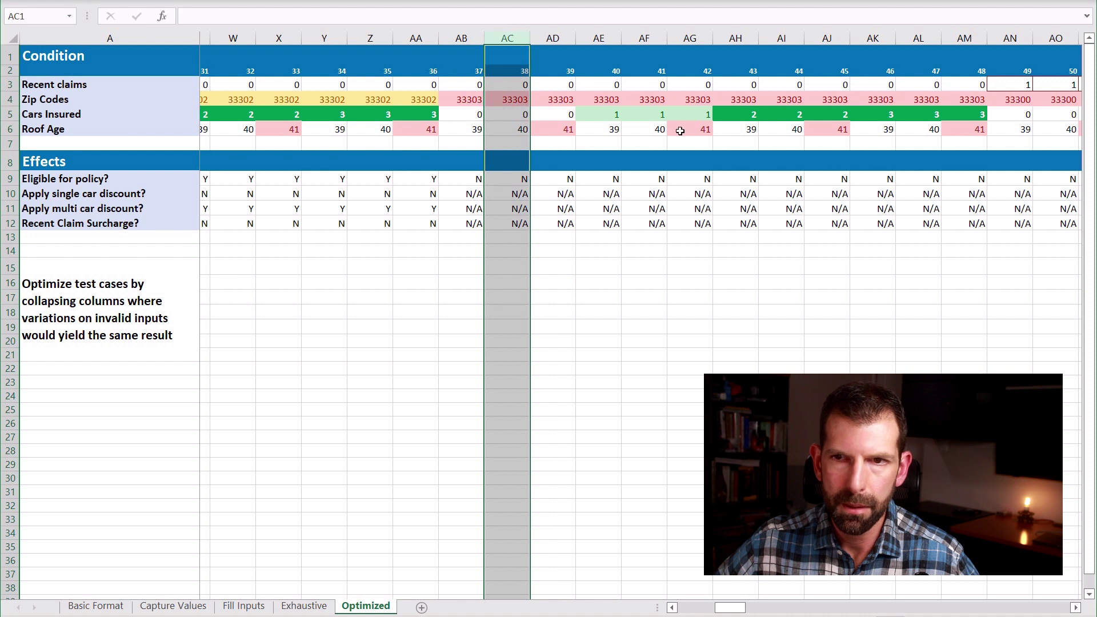
pyautogui.keyDown('shift'); pyautogui.click(970, 44); pyautogui.keyUp('shift')
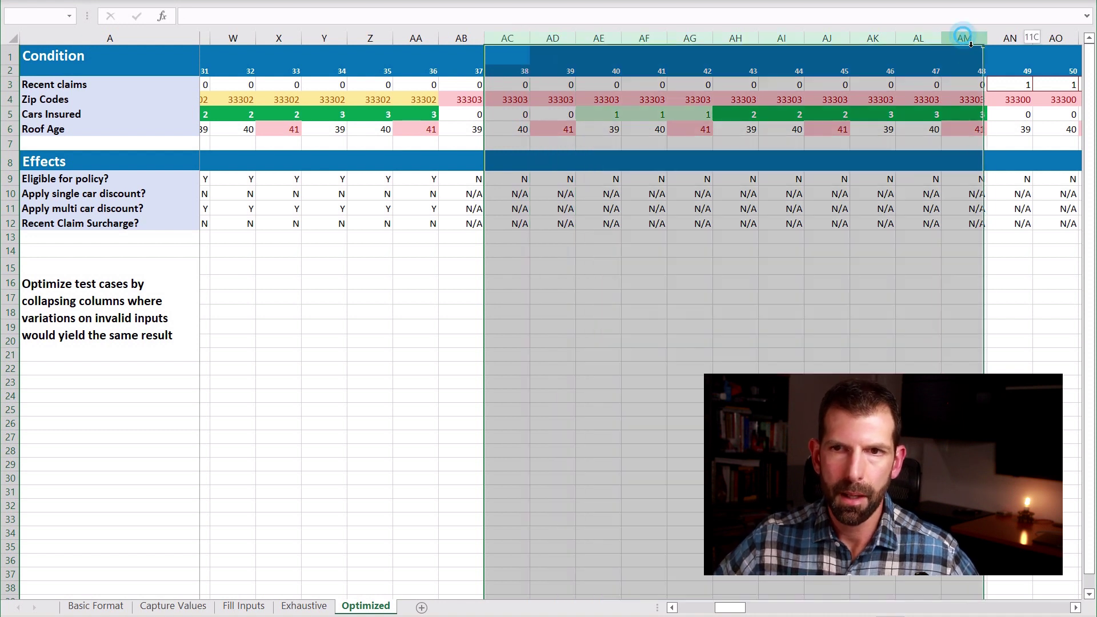
pyautogui.rightClick(963, 37)
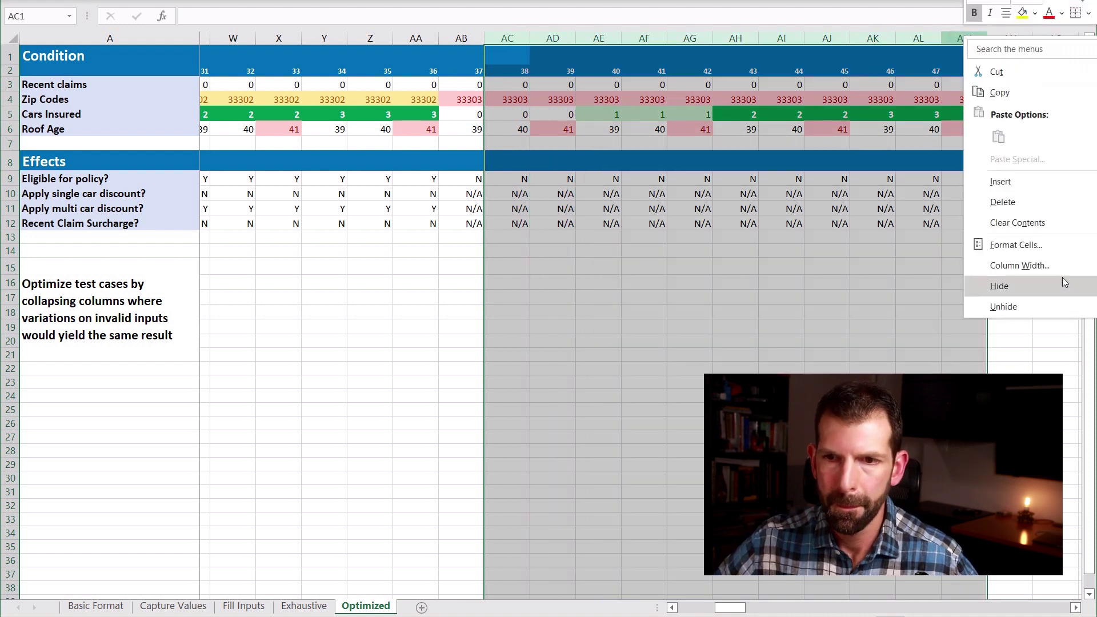
pyautogui.click(1042, 204)
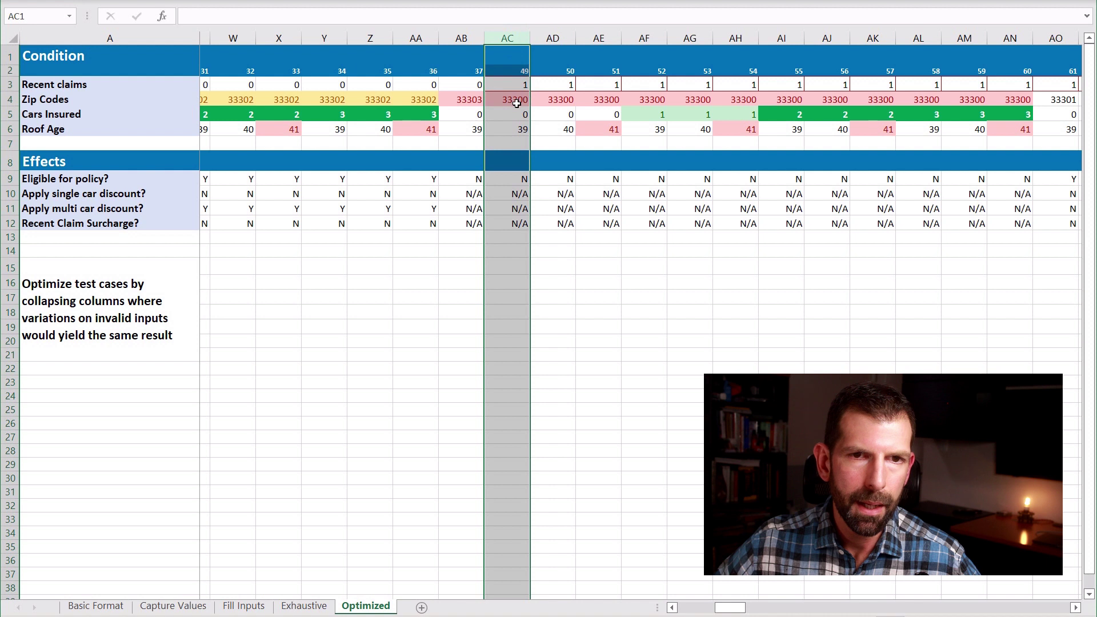
# Step: Compare the Recent claims inputs of tests 37 and 49, and delete the redundant 33300 columns of tests 50 to 60 (AD:AN)
pyautogui.click(516, 102)
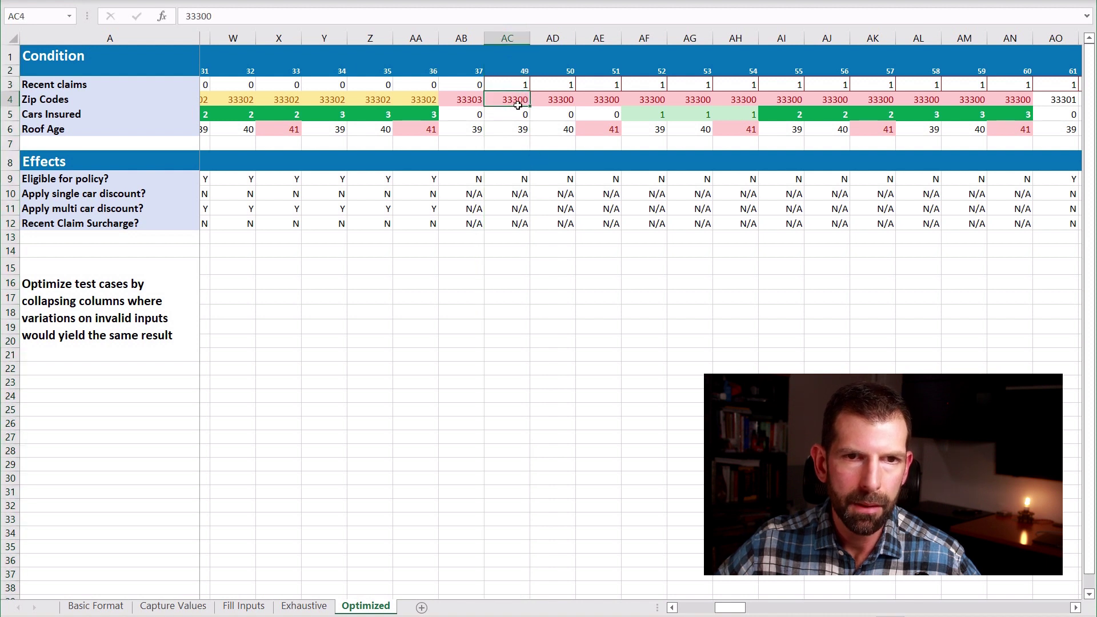
pyautogui.click(524, 89)
pyautogui.click(470, 86)
pyautogui.click(512, 86)
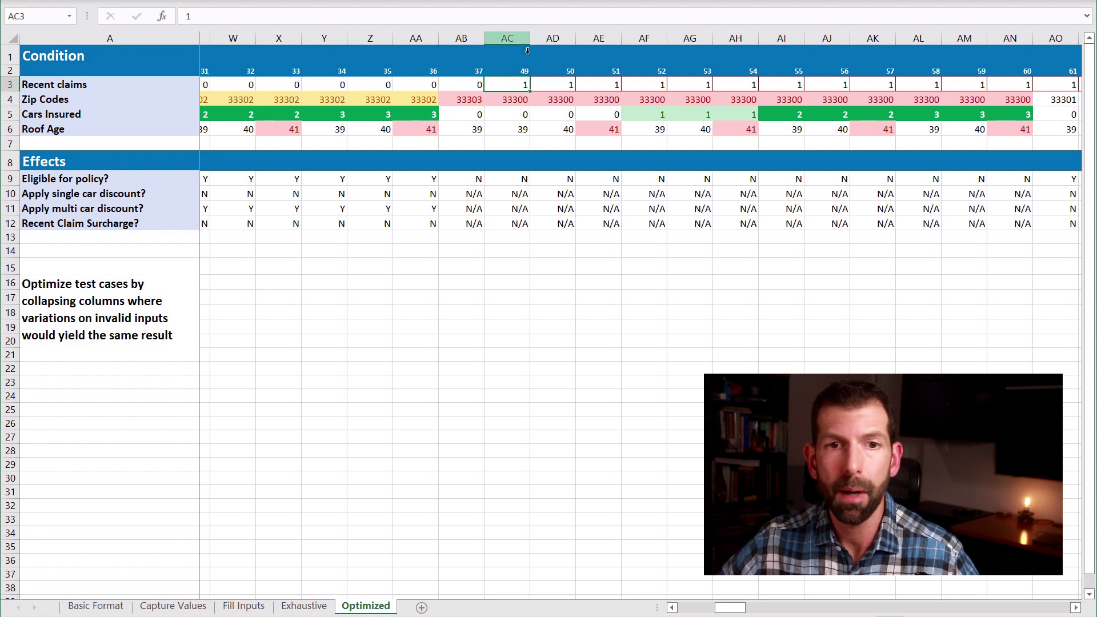
pyautogui.moveTo(563, 40); pyautogui.dragTo(1011, 39)
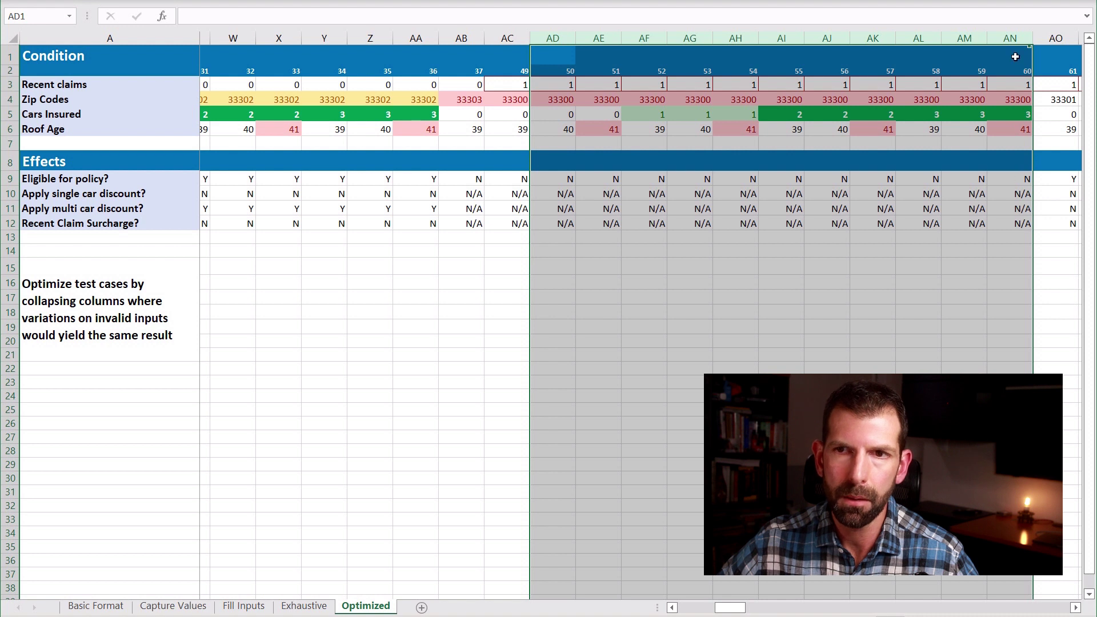
pyautogui.rightClick(1010, 39)
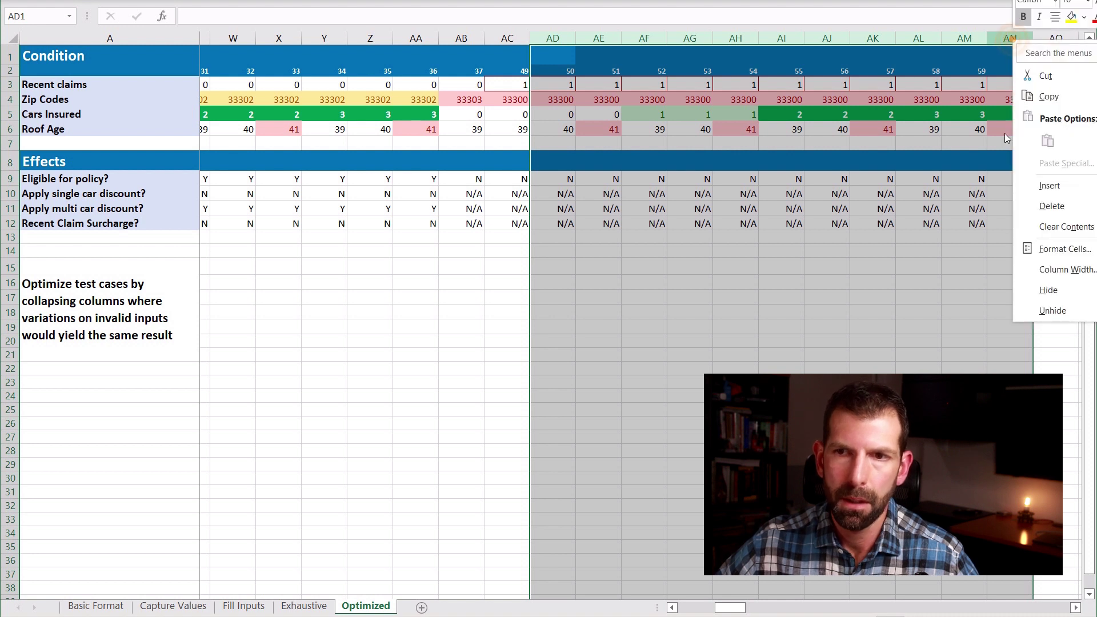
pyautogui.click(1071, 207)
pyautogui.click(601, 105)
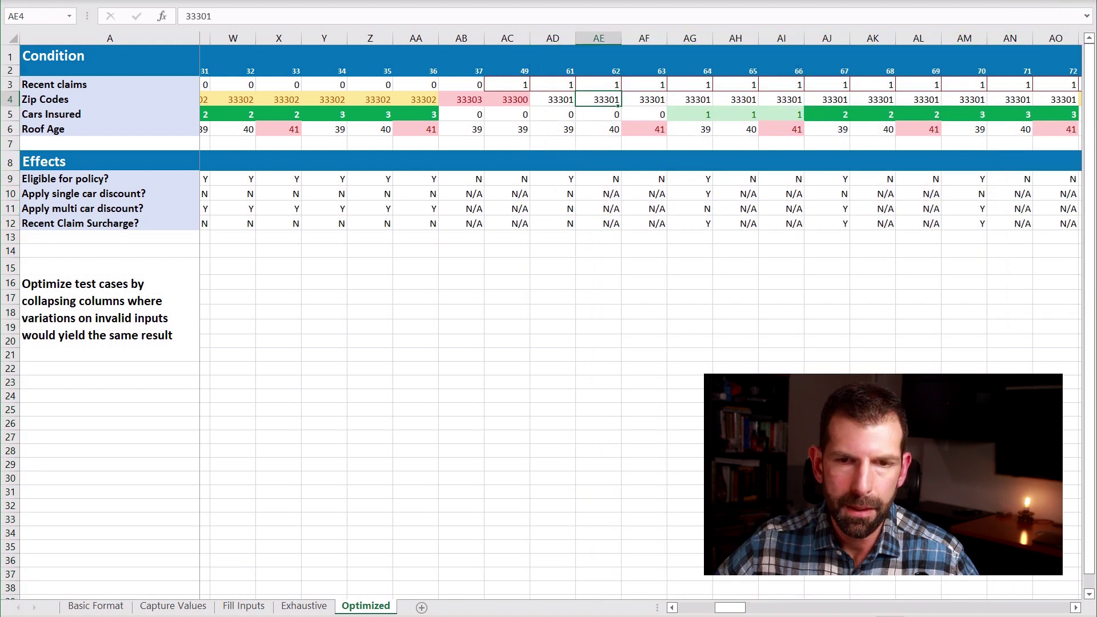
# Step: Delete the columns of tests 86 to 96 (BC:BM), keeping test 85 for zip code 33303 with 1 recent claim
pyautogui.moveTo(731, 608); pyautogui.dragTo(777, 610)
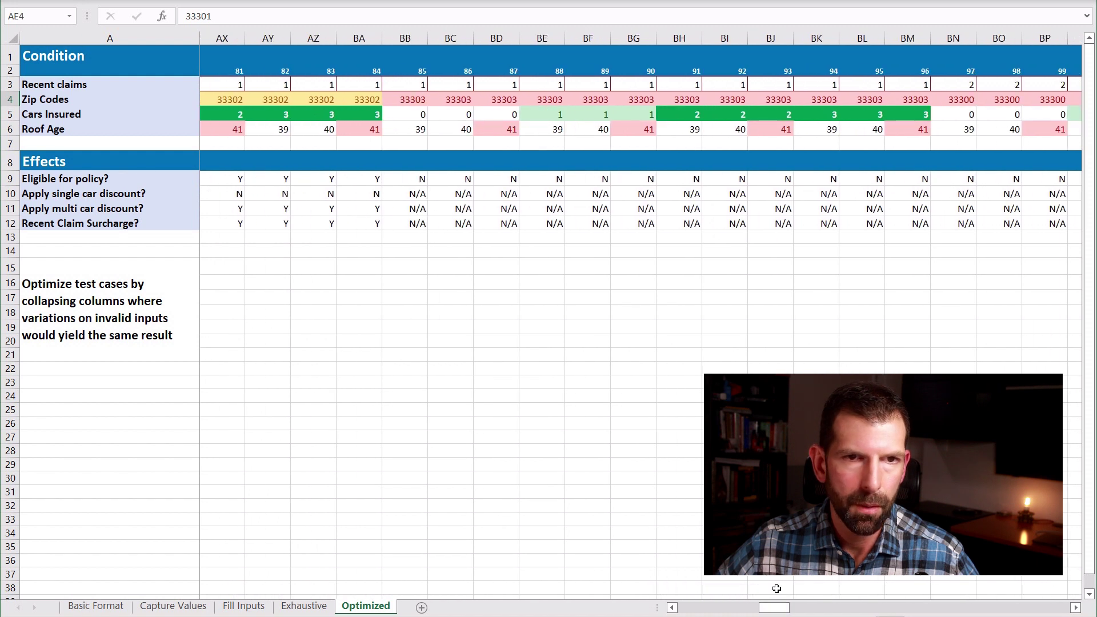
pyautogui.click(459, 42)
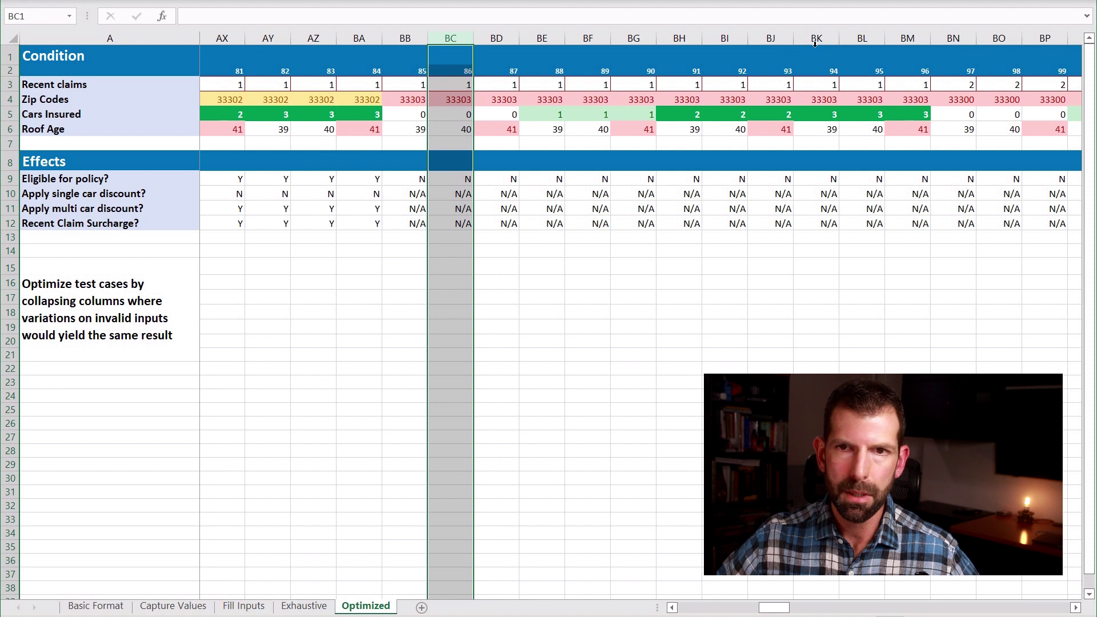
pyautogui.keyDown('shift'); pyautogui.click(913, 41); pyautogui.keyUp('shift')
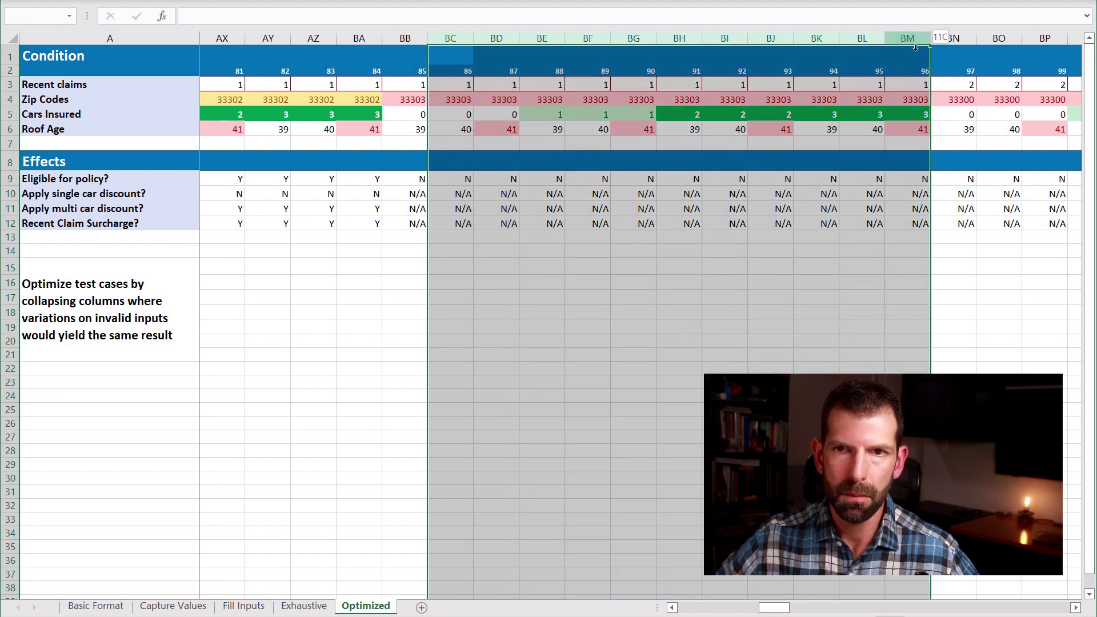
pyautogui.rightClick(915, 48)
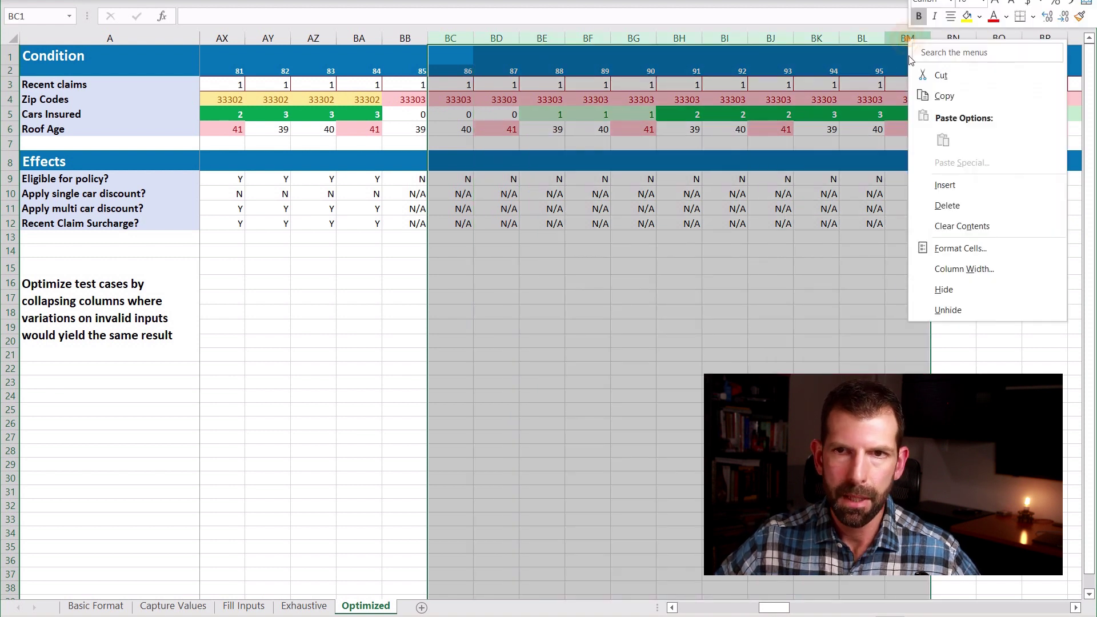
pyautogui.click(959, 211)
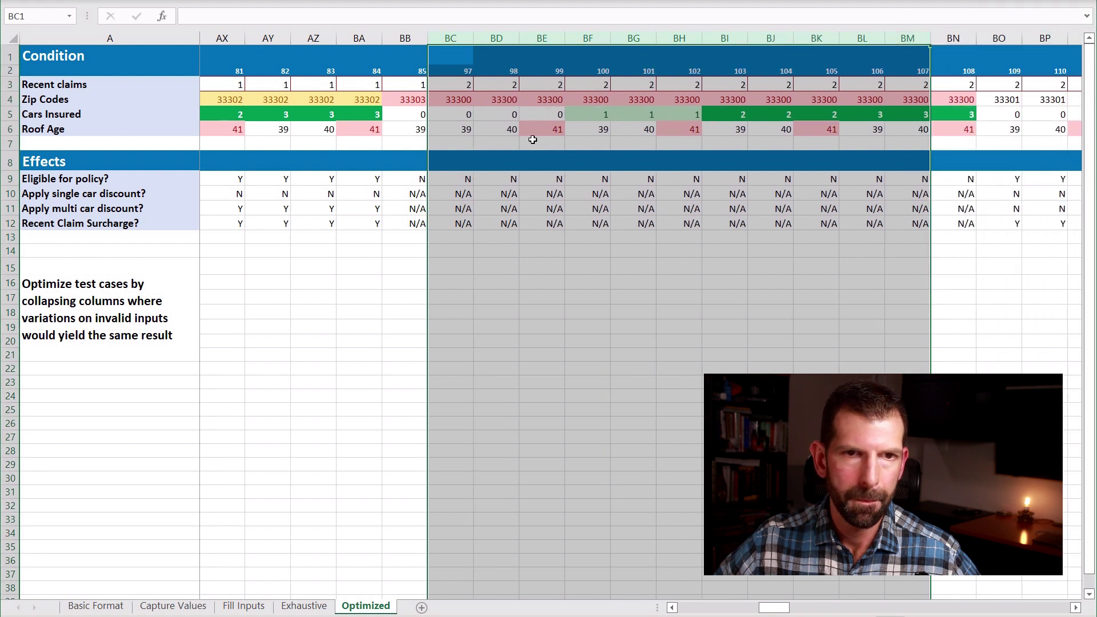
# Step: Check test 85's Recent claims and Zip Codes inputs, and delete the 33300 columns of tests 97 to 108 (BC:BN)
pyautogui.click(407, 86)
pyautogui.click(415, 103)
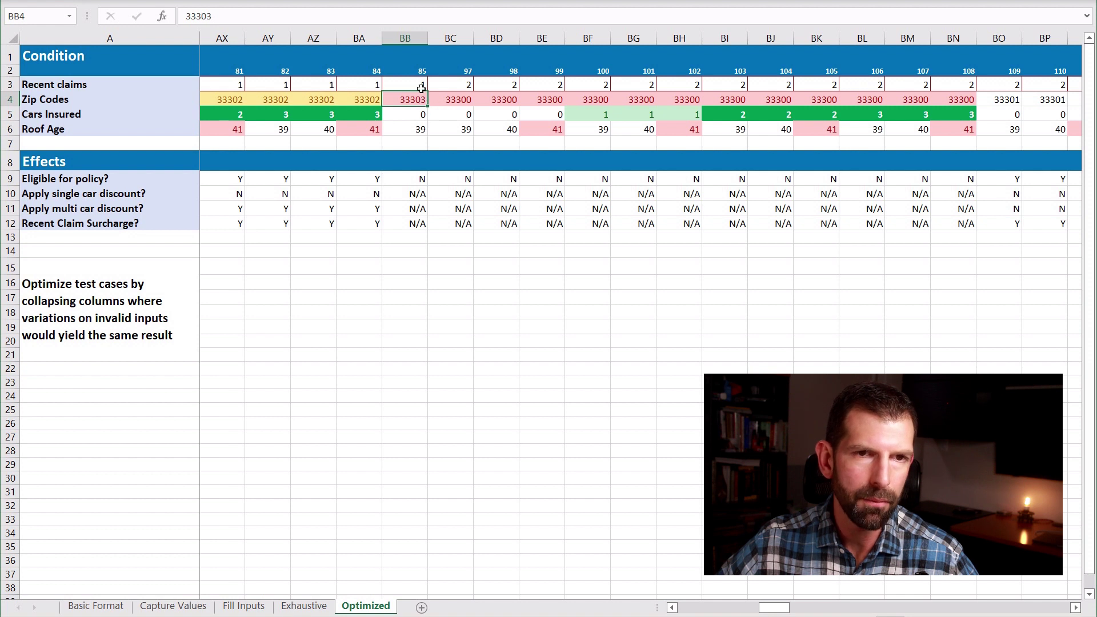
pyautogui.click(451, 37)
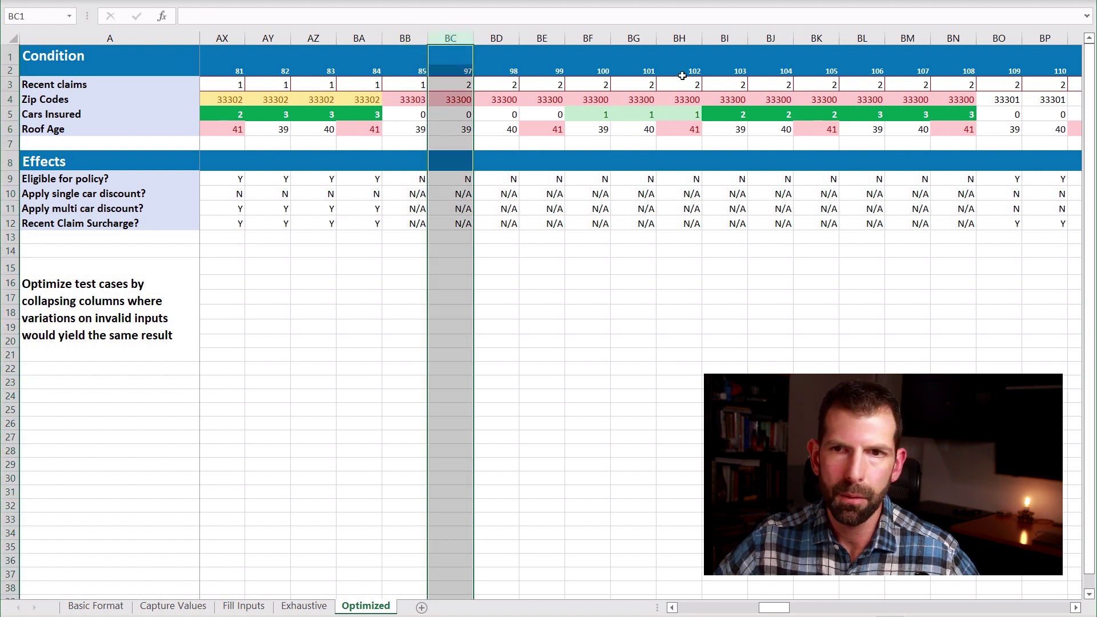
pyautogui.keyDown('shift'); pyautogui.click(958, 49); pyautogui.keyUp('shift')
pyautogui.rightClick(954, 46)
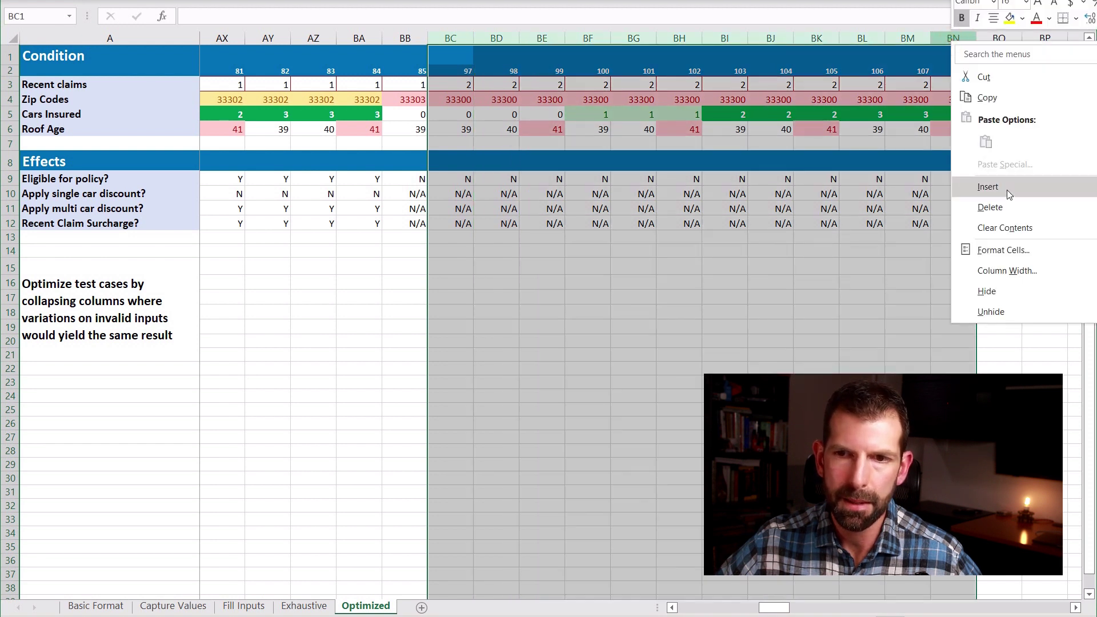
pyautogui.click(1005, 206)
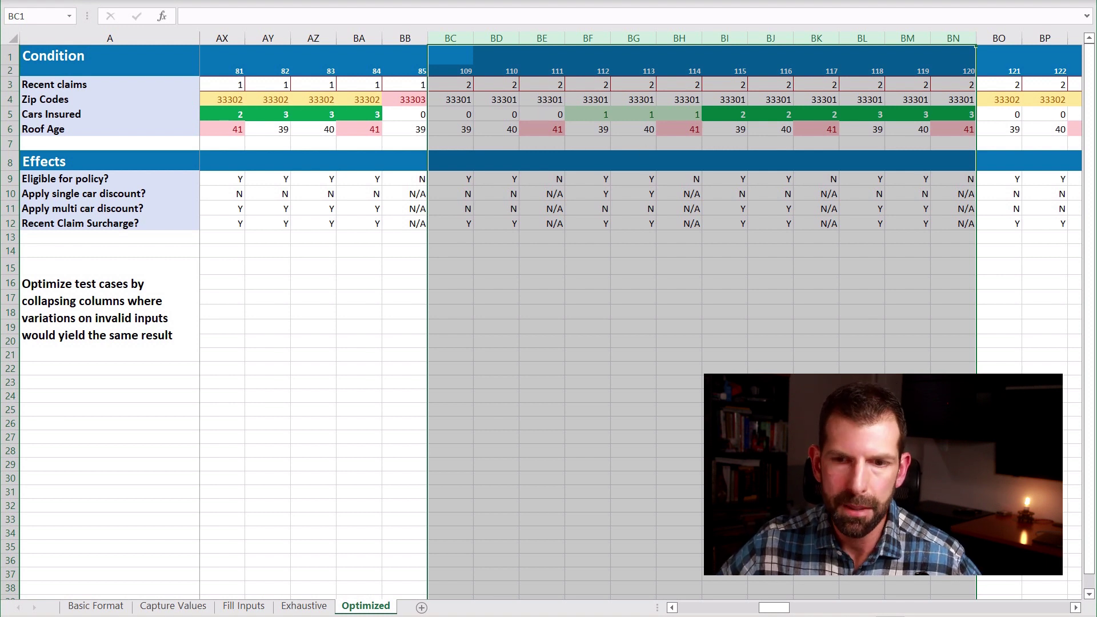
# Step: Delete the columns of tests 133 to 144 (CA:CL), which combine zip code 33303 with 2 recent claims
pyautogui.click(771, 465)
pyautogui.moveTo(777, 609); pyautogui.dragTo(819, 609)
pyautogui.keyDown('shift'); pyautogui.click(920, 37); pyautogui.keyUp('shift')
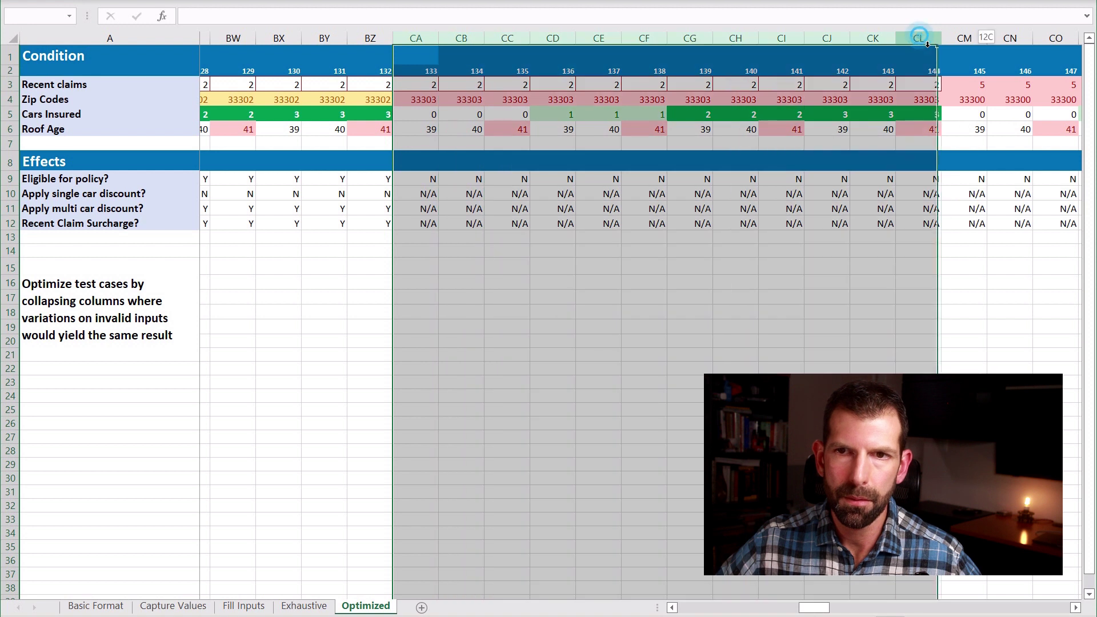
pyautogui.rightClick(920, 38)
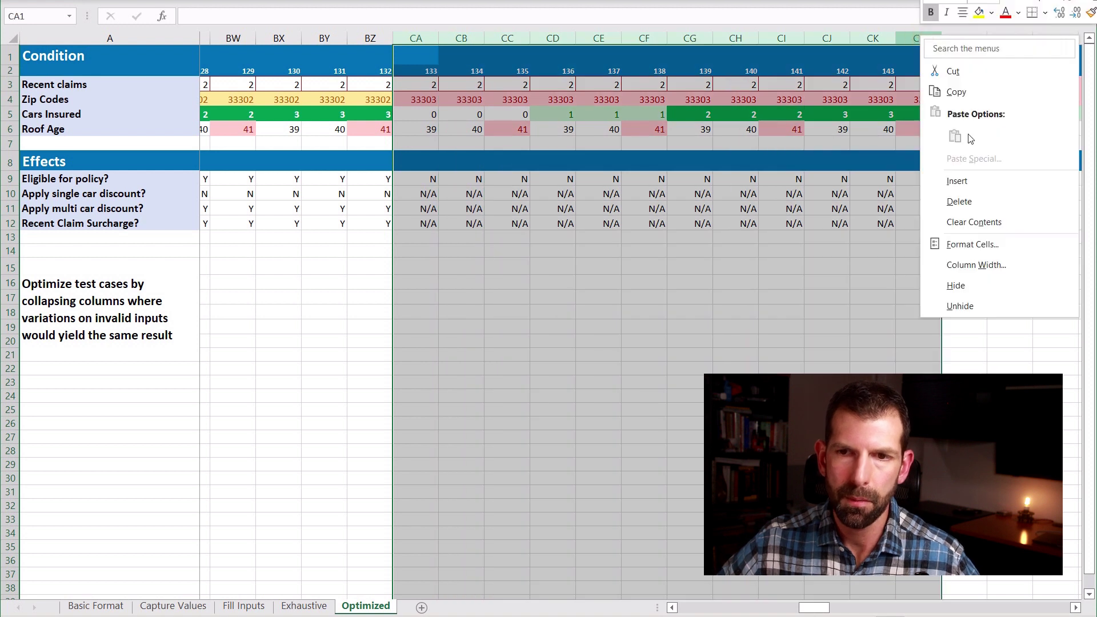
pyautogui.click(988, 204)
# Step: Examine test 145's Recent claims and Zip Codes inputs, and delete the matching columns of tests 146 to 156 (CB:CL)
pyautogui.click(473, 89)
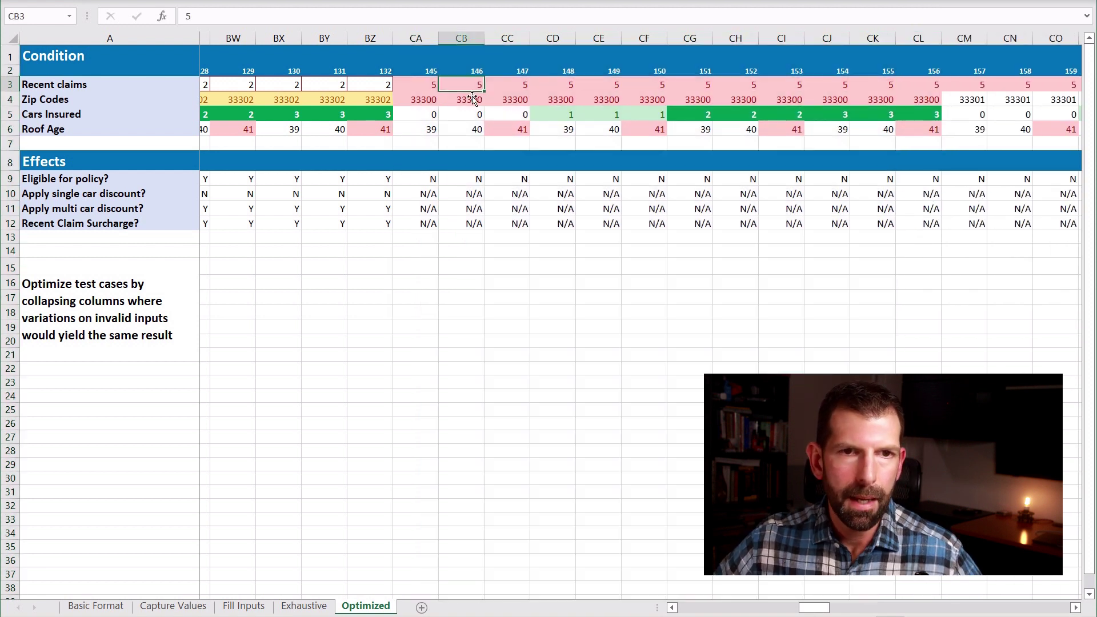
pyautogui.moveTo(434, 86); pyautogui.dragTo(435, 101)
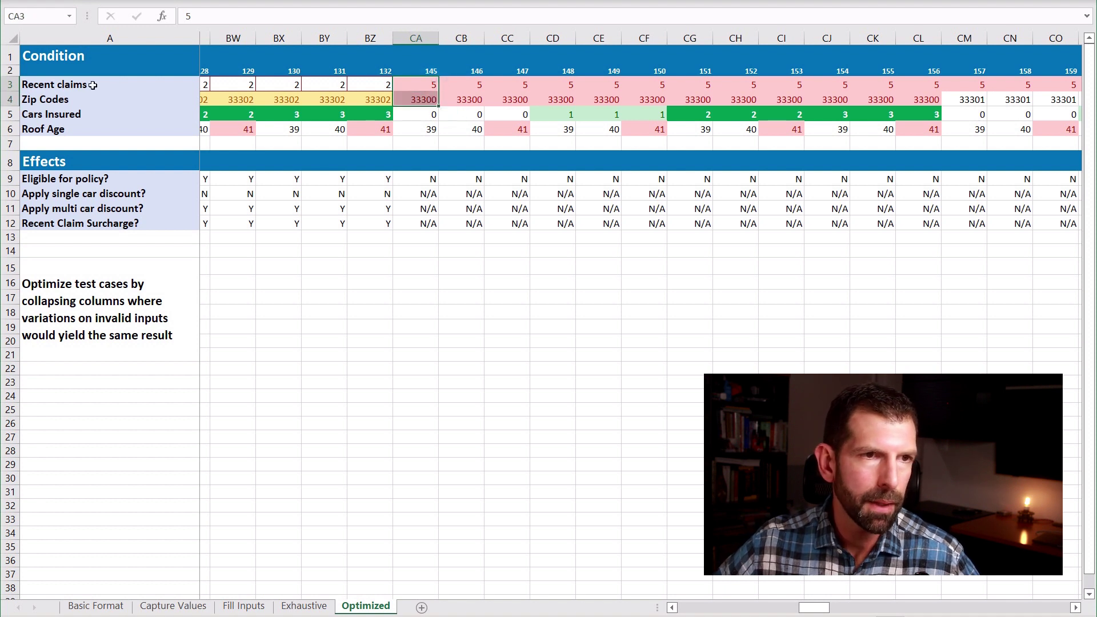
pyautogui.click(433, 86)
pyautogui.click(431, 99)
pyautogui.moveTo(431, 100)
pyautogui.mouseDown()
pyautogui.moveTo(432, 86)
pyautogui.moveTo(431, 99)
pyautogui.mouseUp()
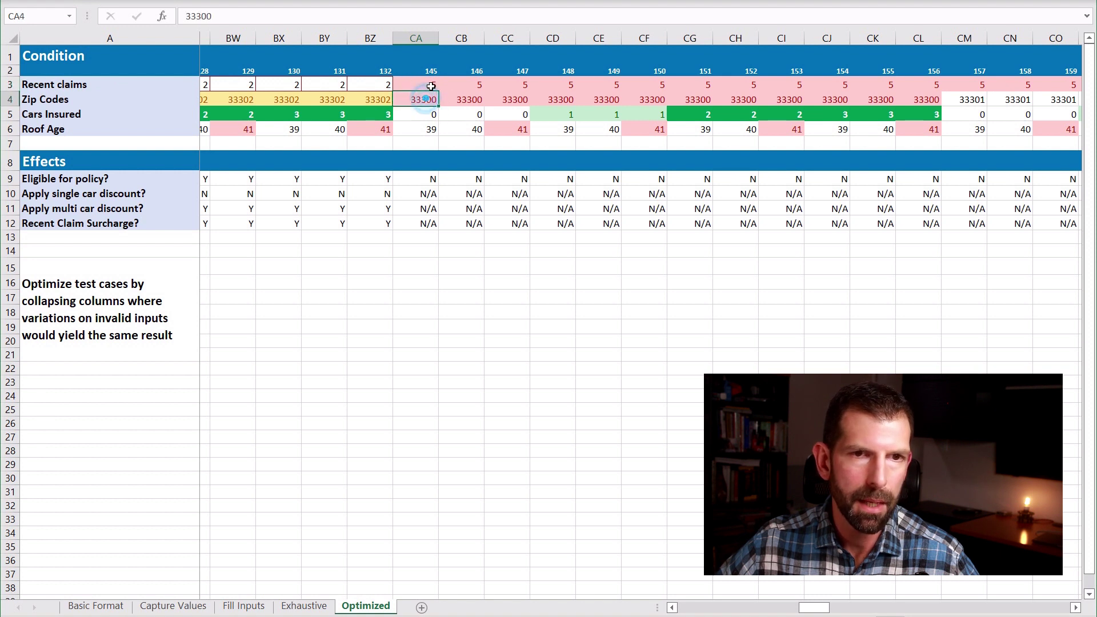
pyautogui.click(462, 38)
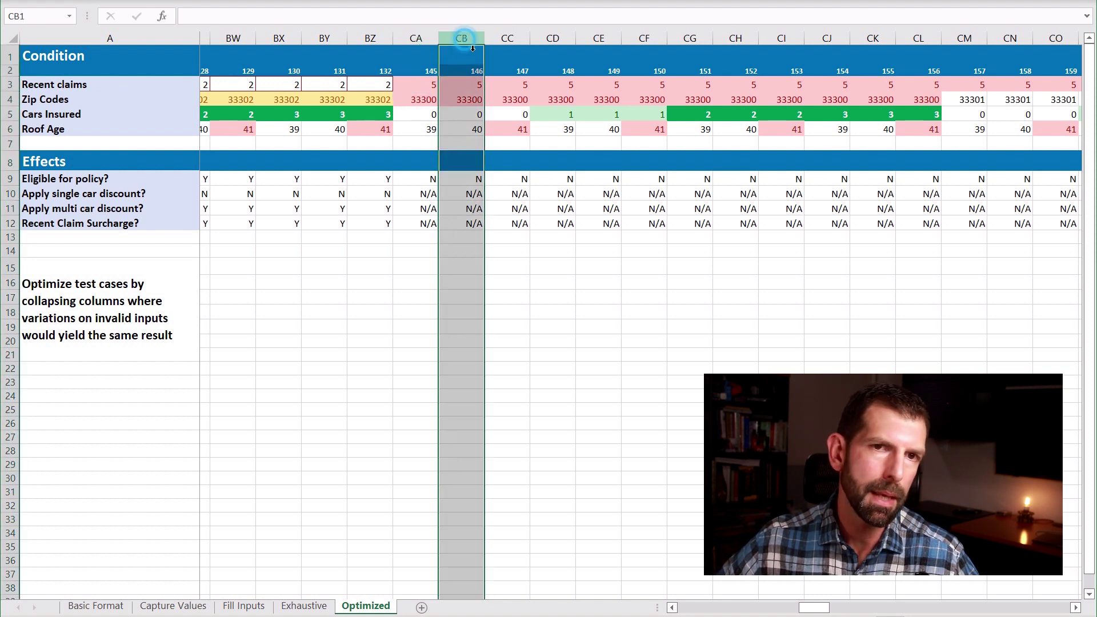
pyautogui.keyDown('shift'); pyautogui.click(918, 37); pyautogui.keyUp('shift')
pyautogui.rightClick(919, 38)
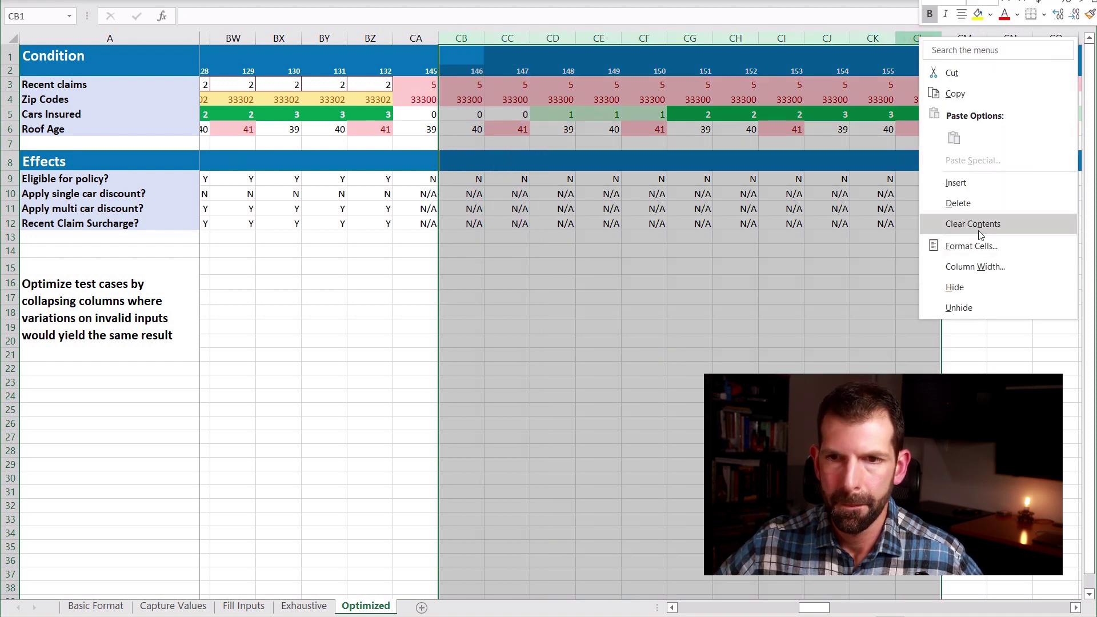
pyautogui.click(958, 203)
# Step: Check test 157's Zip Codes and Recent claims inputs, and delete the redundant 33301 columns of tests 158 to 168 (CC:CM)
pyautogui.click(475, 59)
pyautogui.click(480, 99)
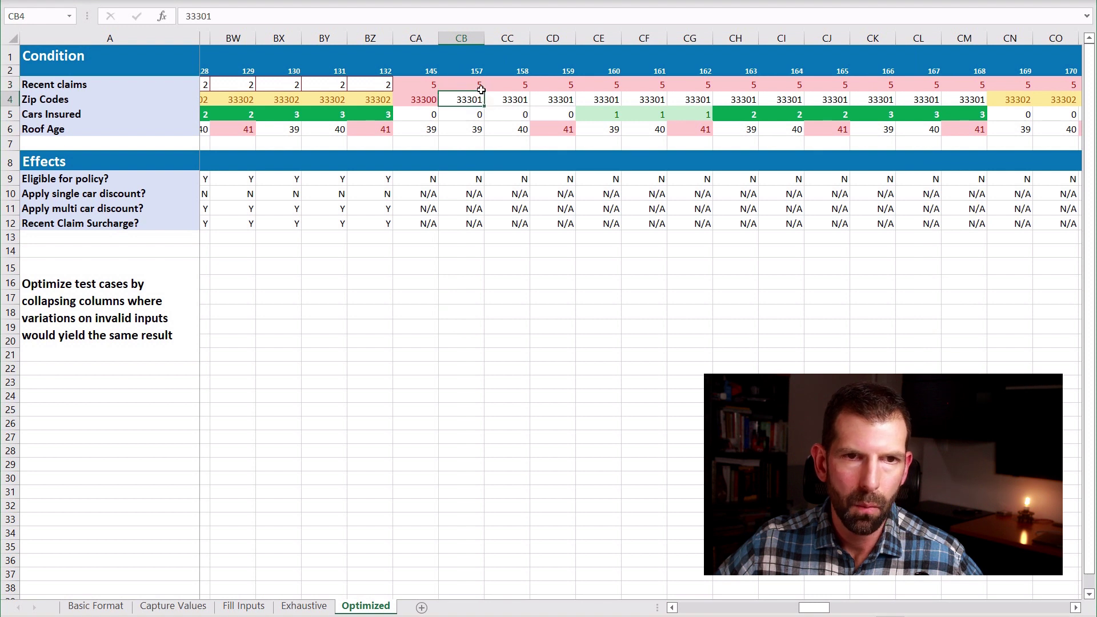
pyautogui.click(478, 86)
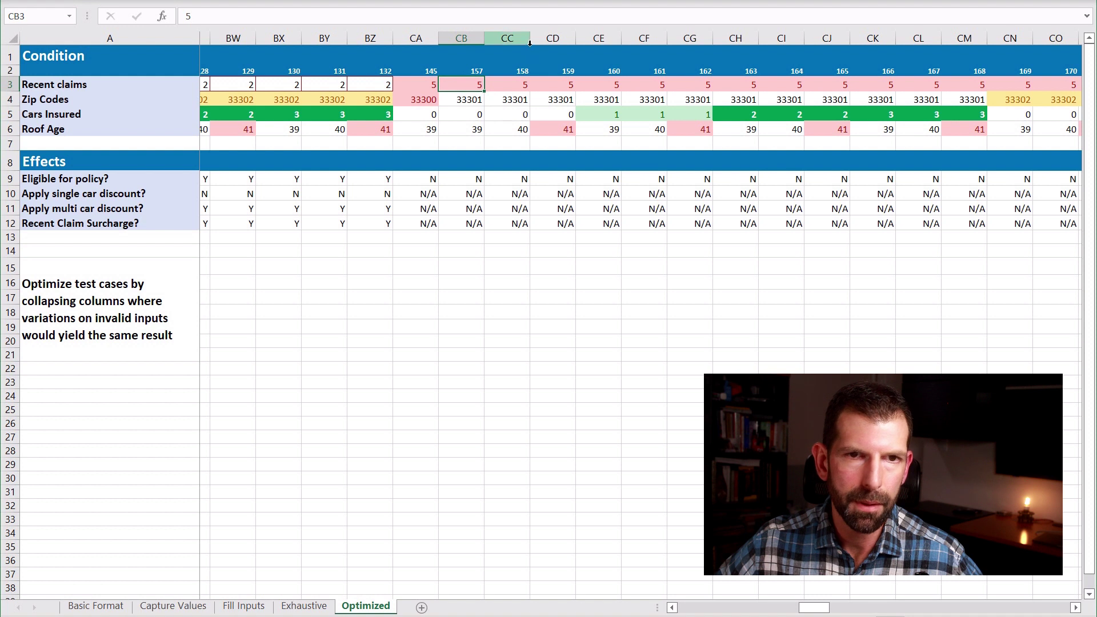
pyautogui.moveTo(525, 46); pyautogui.dragTo(966, 40)
pyautogui.hotkey('ctrl', '-')
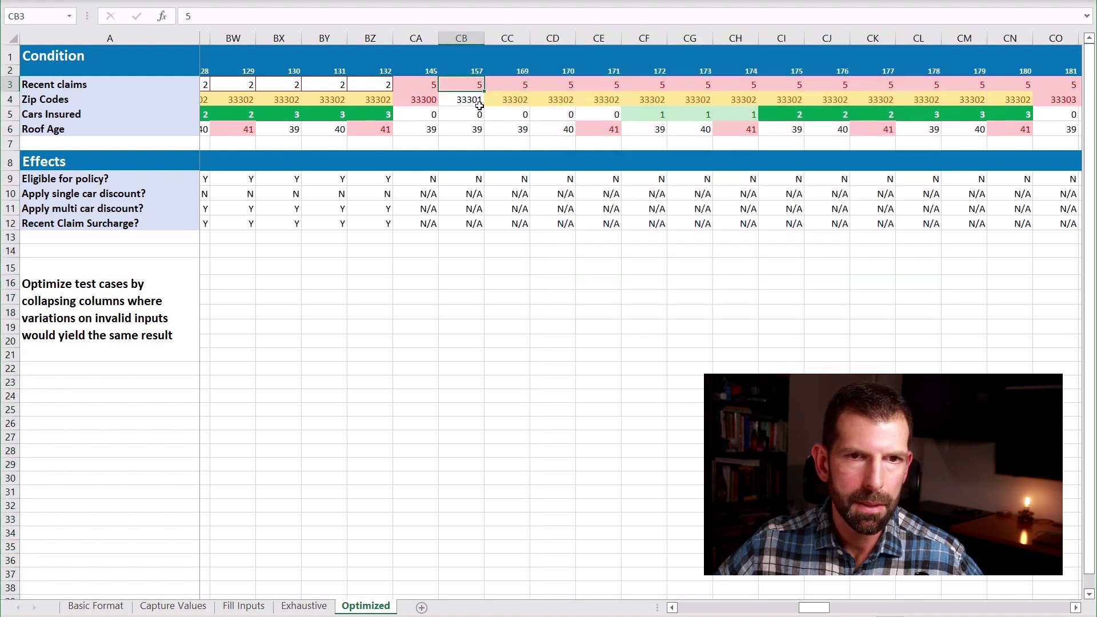
# Step: Check test 157's inputs against test 169's, and delete the redundant 33302 columns of tests 170 to 180 (CD:CN)
pyautogui.moveTo(471, 88); pyautogui.dragTo(522, 117)
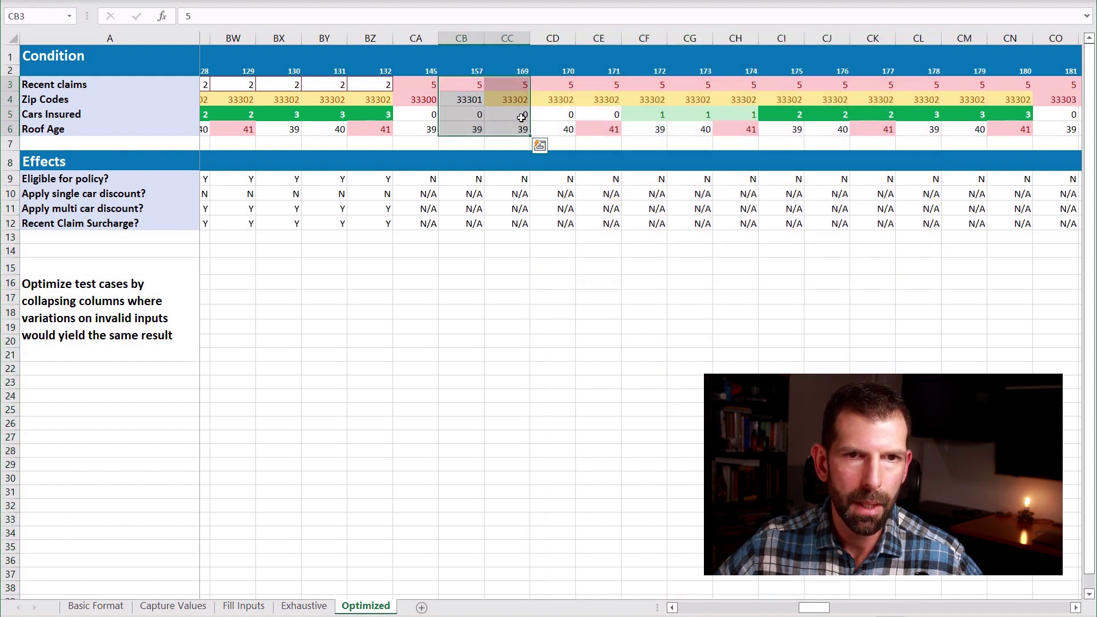
pyautogui.click(552, 38)
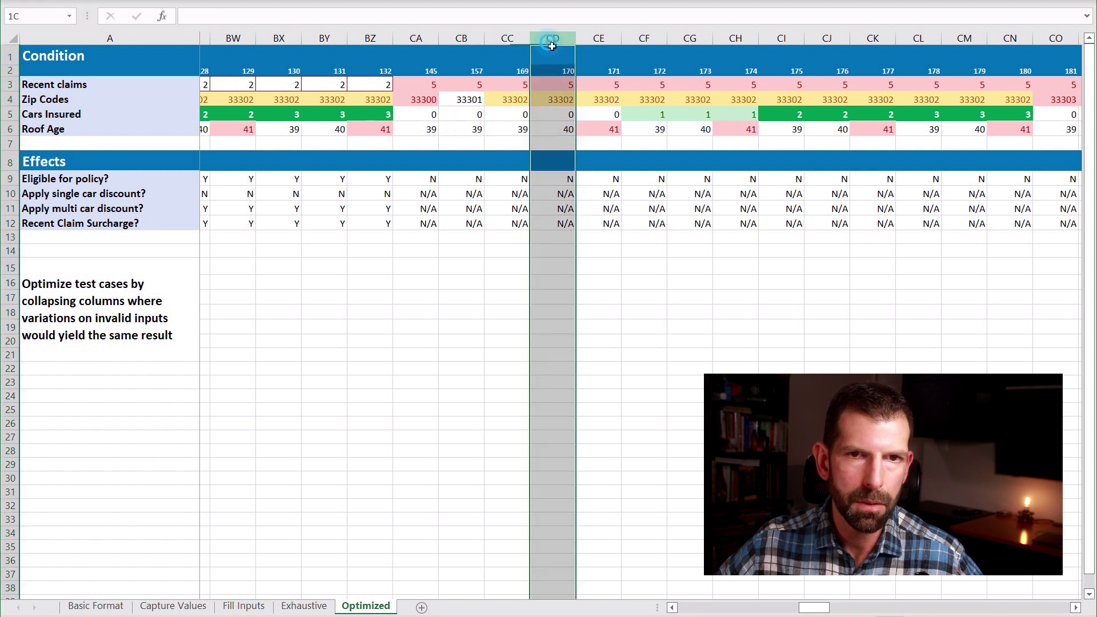
pyautogui.keyDown('shift'); pyautogui.click(1009, 47); pyautogui.keyUp('shift')
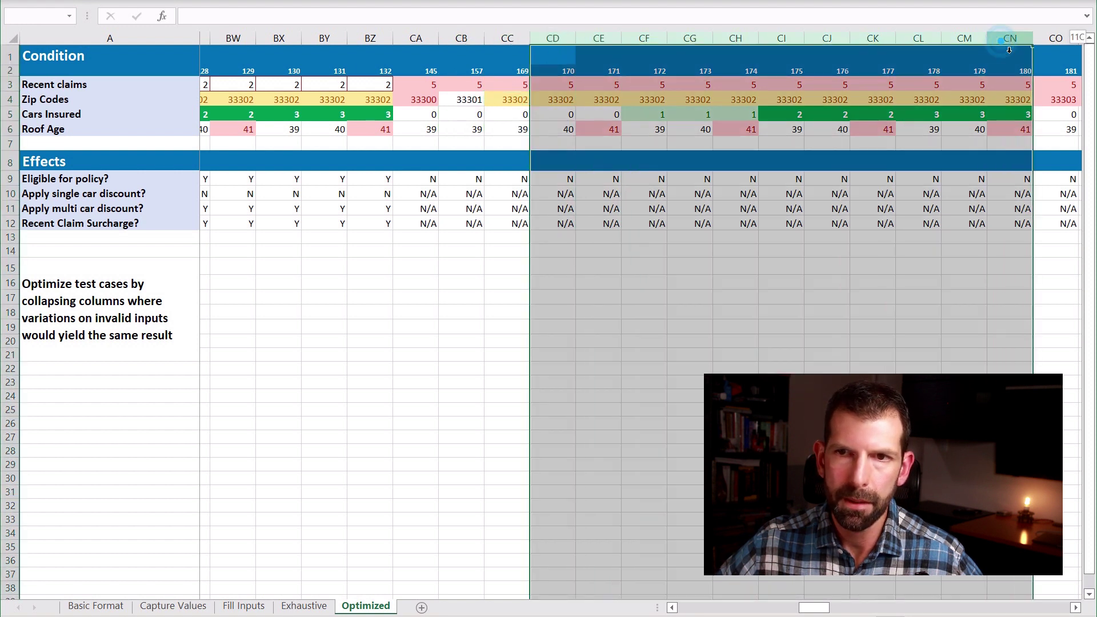
pyautogui.rightClick(1009, 50)
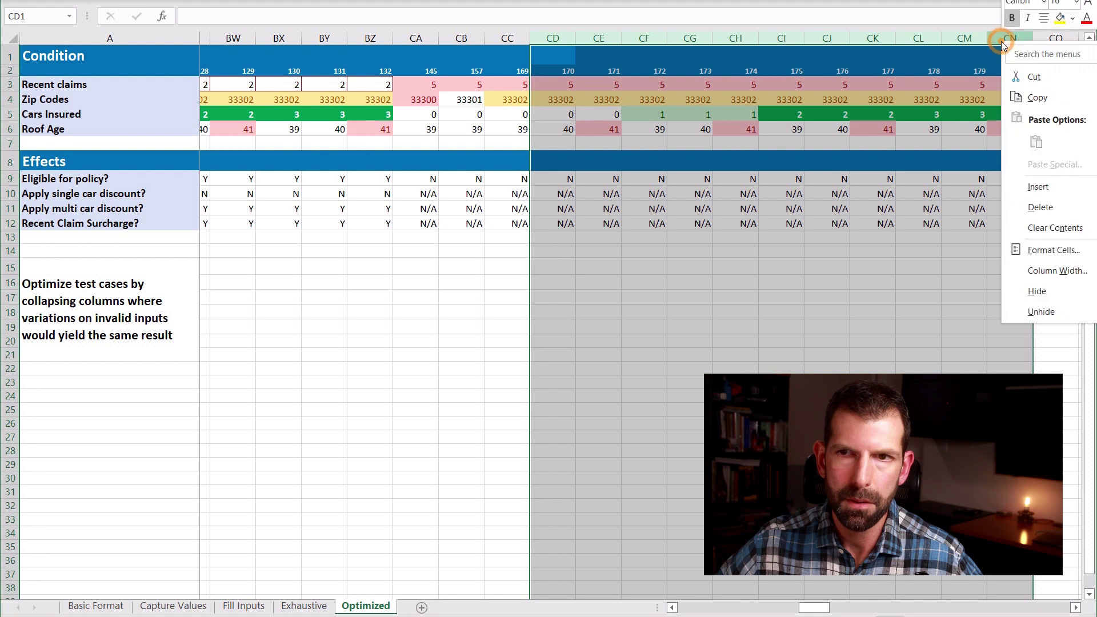
pyautogui.click(1050, 210)
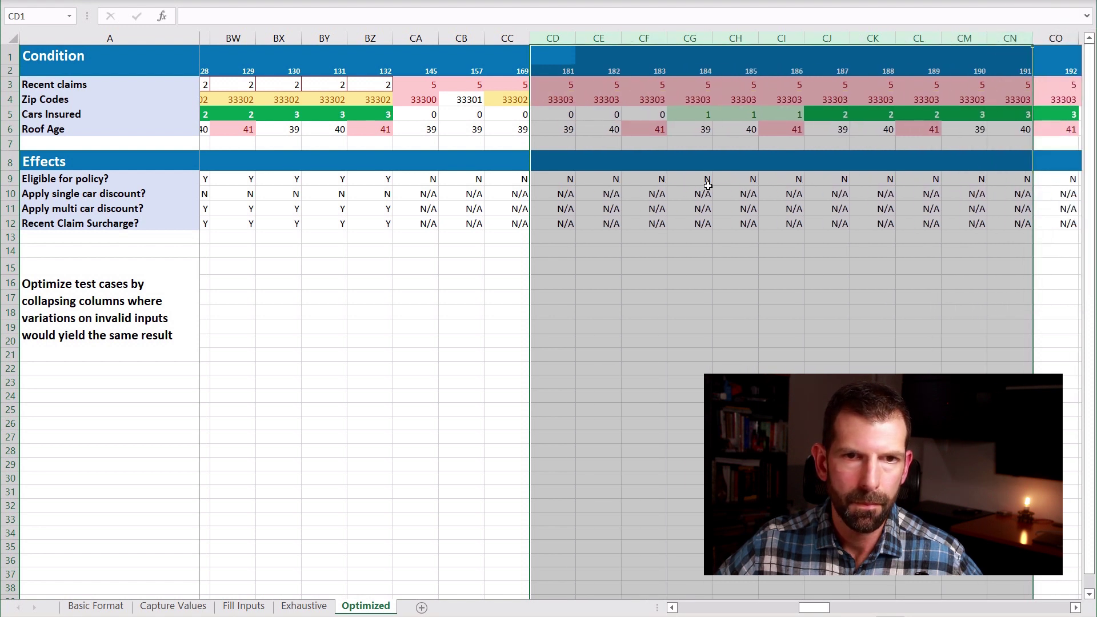
# Step: Check test 181's Zip Codes and Recent claims inputs, and compare tests 145 and 182 on the same conditions
pyautogui.click(563, 103)
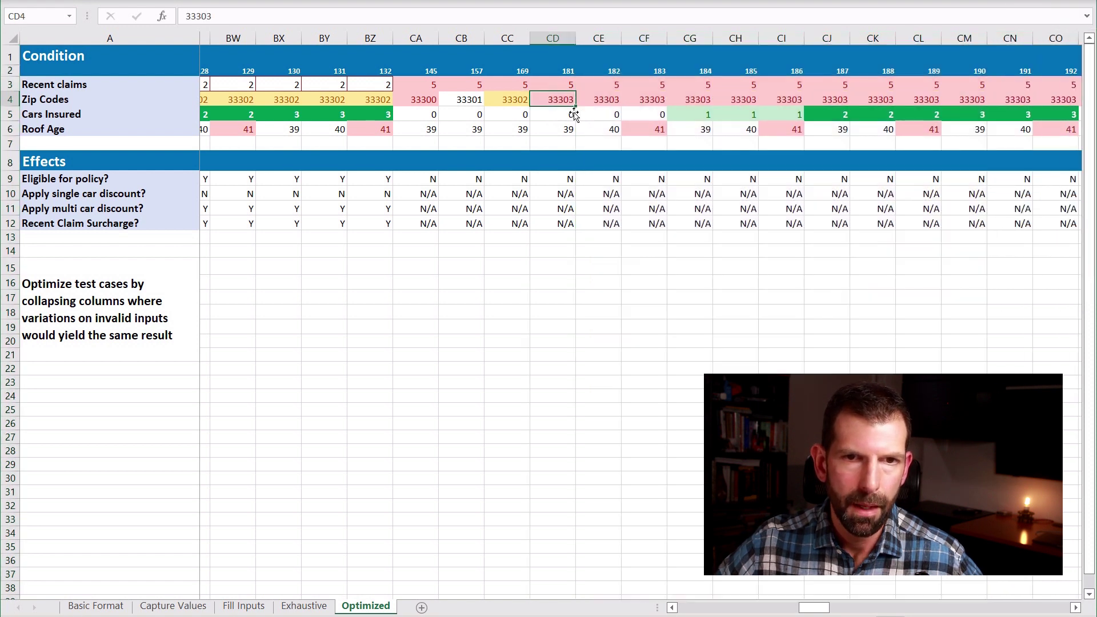
pyautogui.click(554, 89)
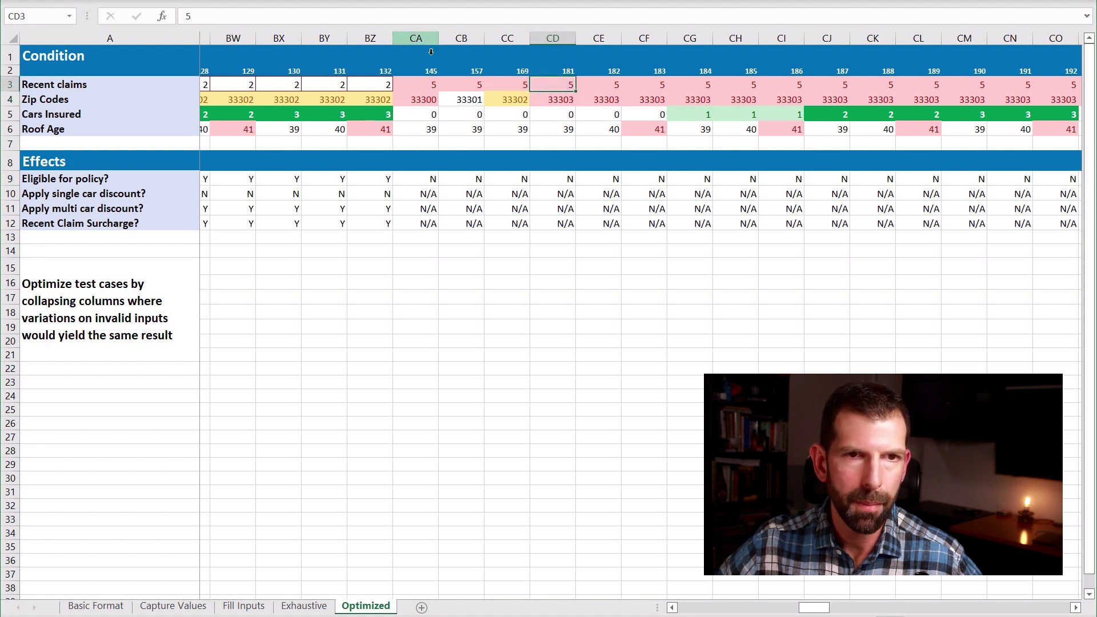
pyautogui.click(431, 73)
pyautogui.moveTo(431, 77); pyautogui.dragTo(432, 103)
pyautogui.moveTo(606, 74); pyautogui.dragTo(612, 103)
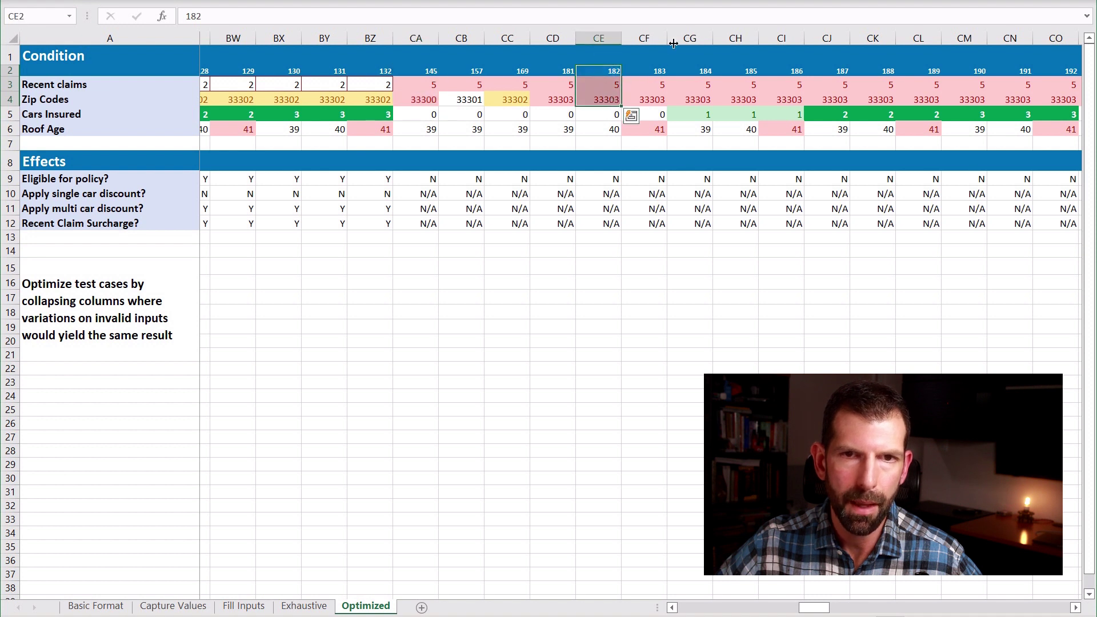
# Step: Delete the columns of tests 184 to 192 (CG:CO), which combine zip code 33303 with 5 recent claims
pyautogui.click(654, 40)
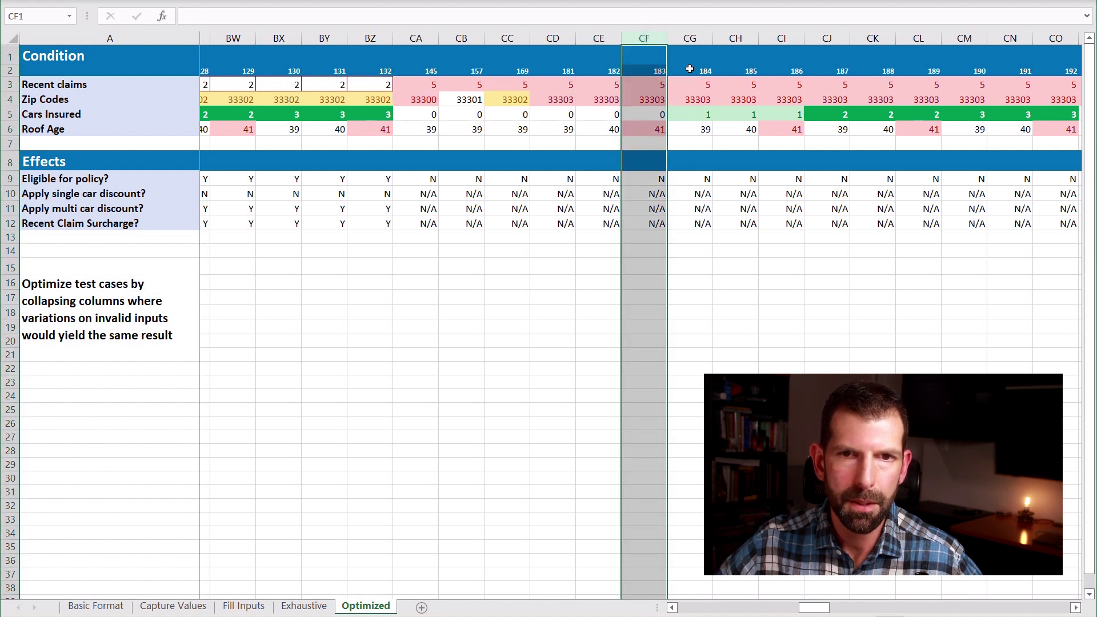
pyautogui.click(708, 53)
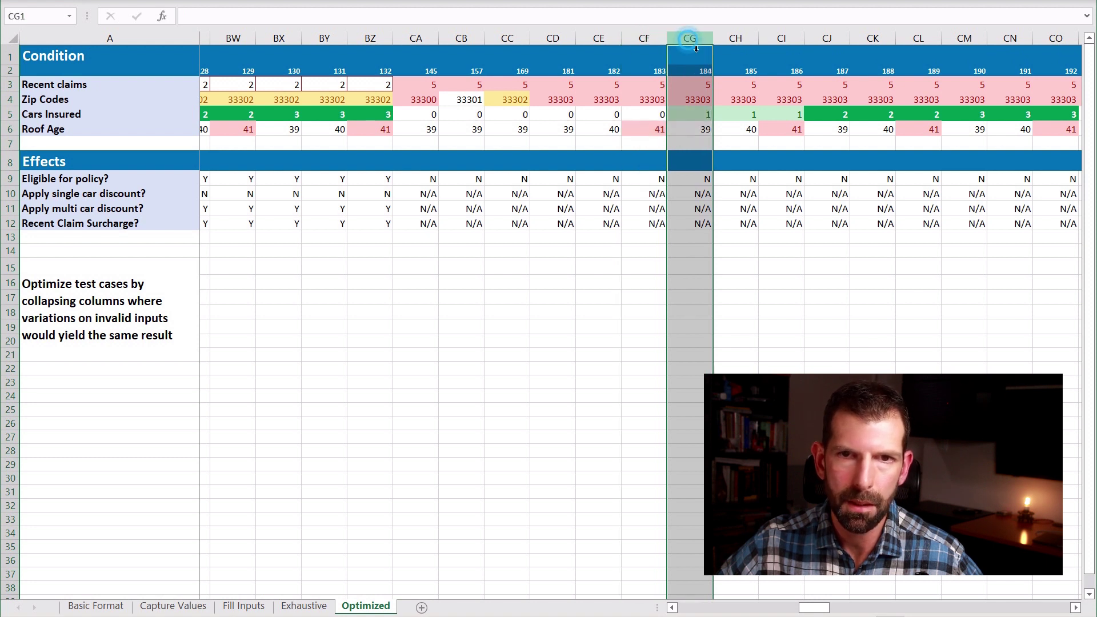
pyautogui.click(695, 50)
pyautogui.keyDown('shift'); pyautogui.click(1055, 38); pyautogui.keyUp('shift')
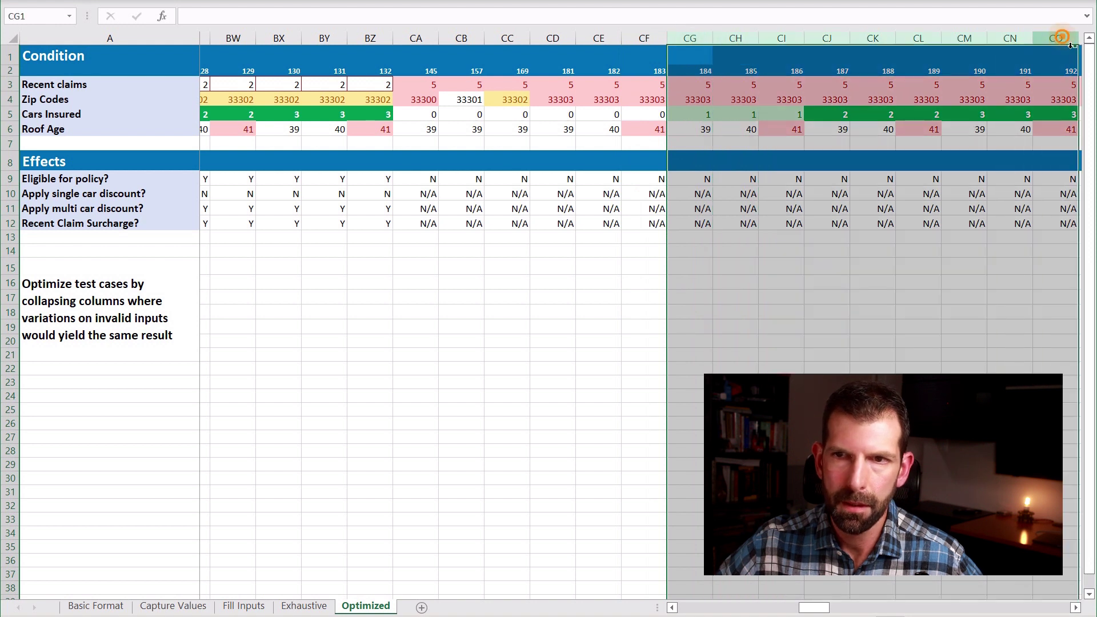
pyautogui.rightClick(1061, 38)
pyautogui.click(1088, 203)
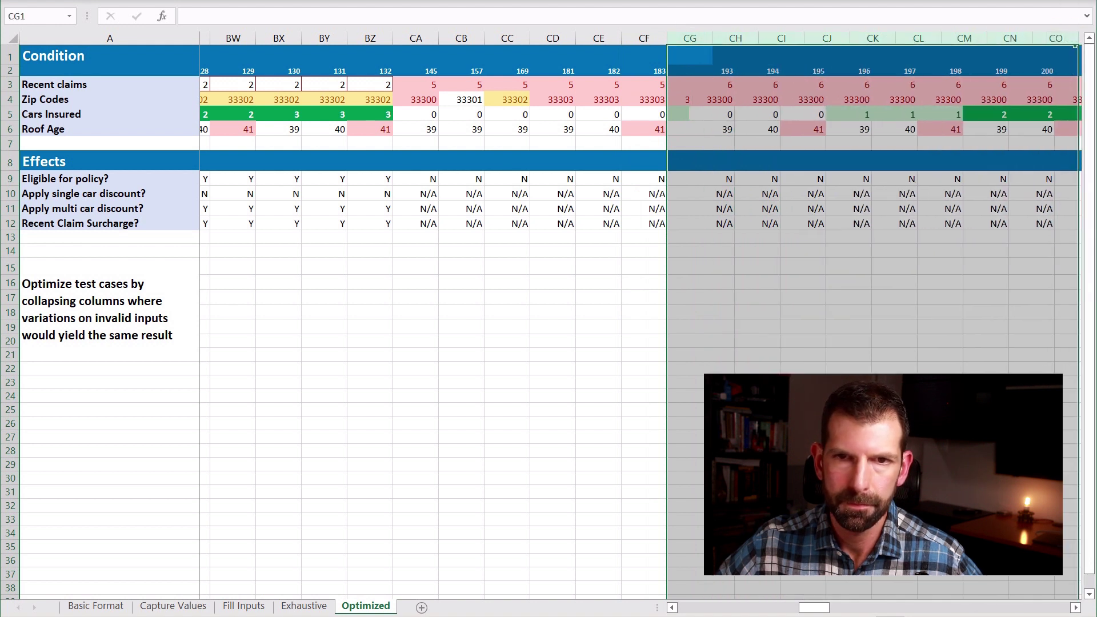
# Step: Delete the columns of tests 194 to 240 (CH:EB), keeping test 193 as the only case with 6 recent claims
pyautogui.click(742, 49)
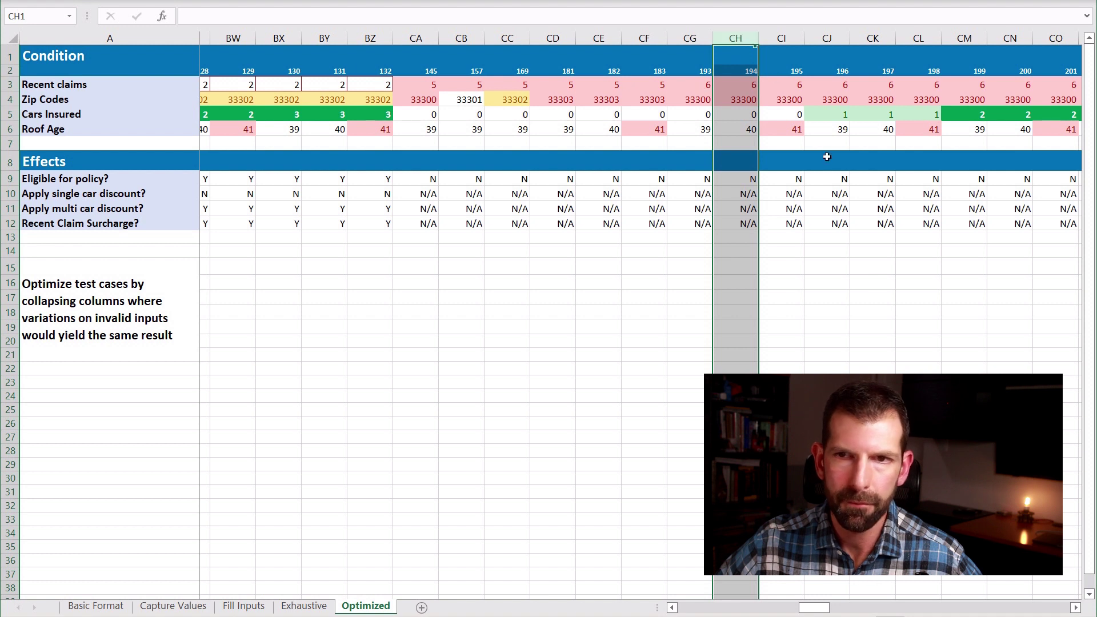
pyautogui.moveTo(813, 610); pyautogui.dragTo(902, 608)
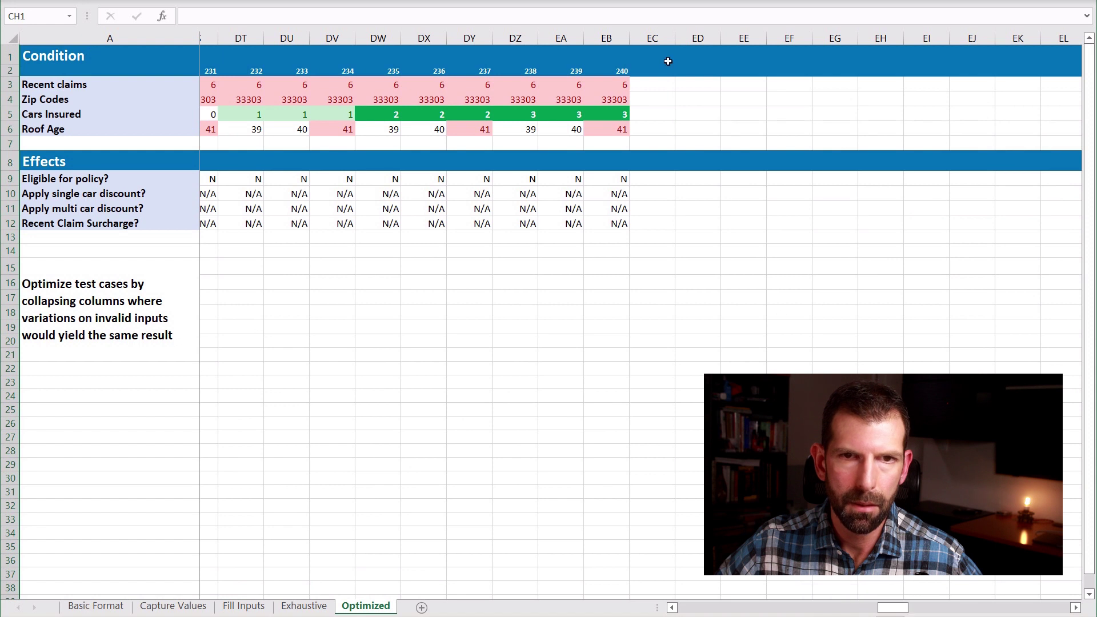
pyautogui.keyDown('shift'); pyautogui.click(618, 49); pyautogui.keyUp('shift')
pyautogui.rightClick(618, 48)
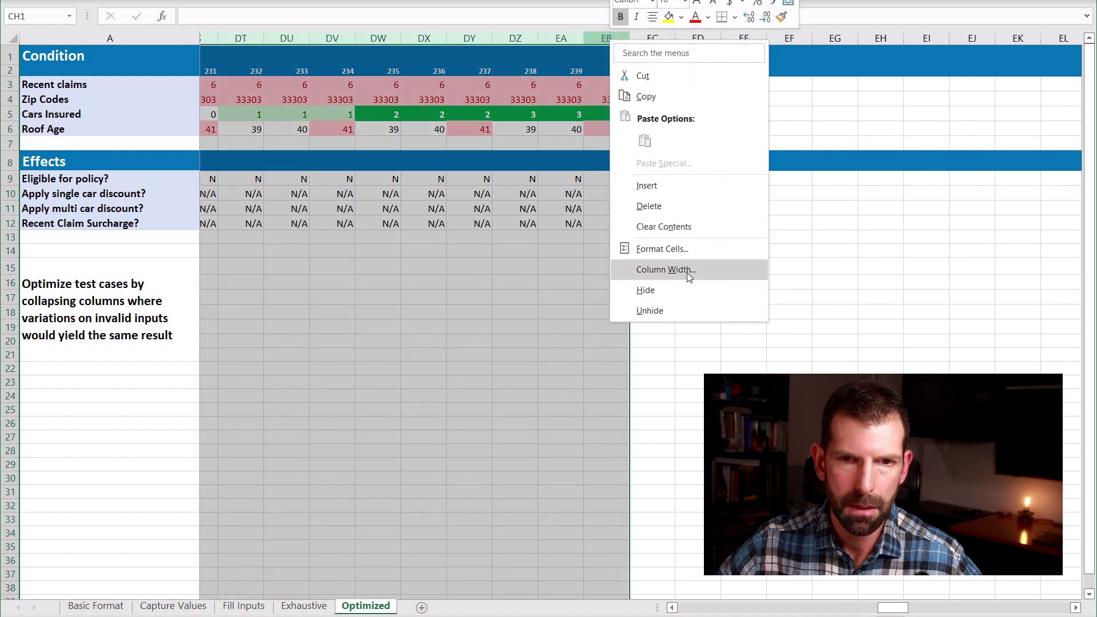
pyautogui.click(666, 209)
pyautogui.click(605, 72)
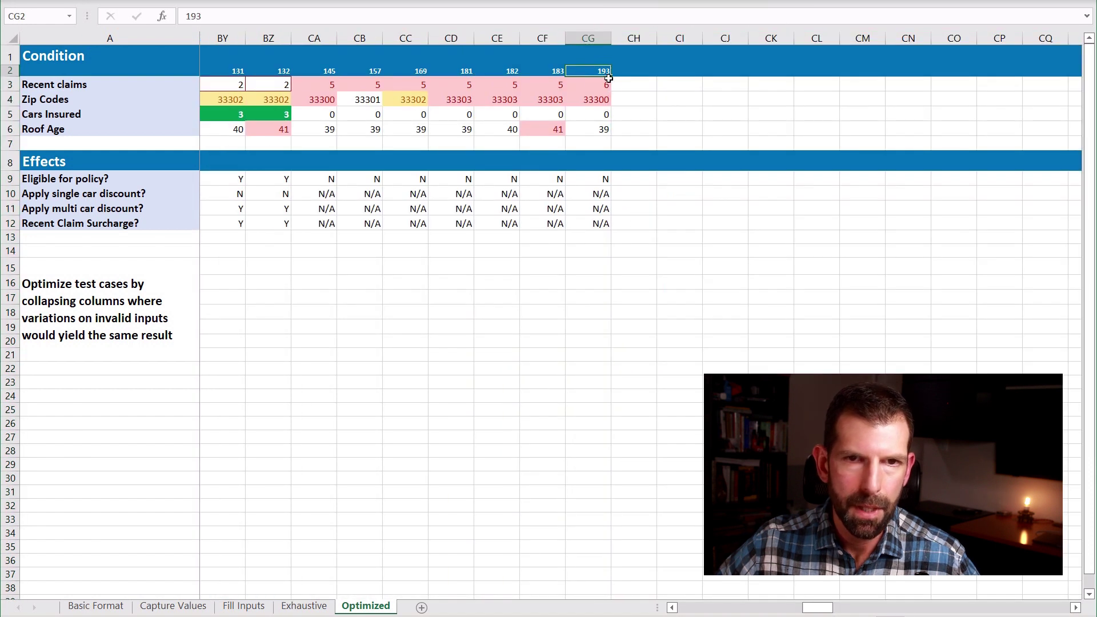
# Step: Return to the first test and renumber the second and third tests as 2 and 3 in D2 and E2
pyautogui.moveTo(817, 607); pyautogui.dragTo(583, 592)
pyautogui.click(374, 74)
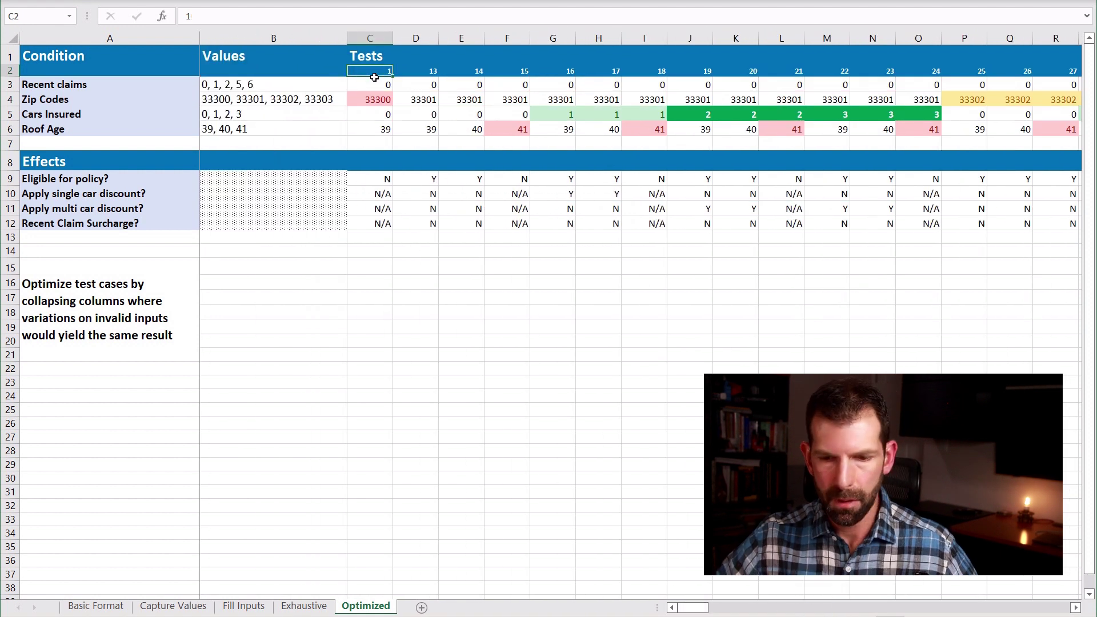
pyautogui.click(431, 73)
pyautogui.write('2')
pyautogui.click(461, 68)
pyautogui.write('3')
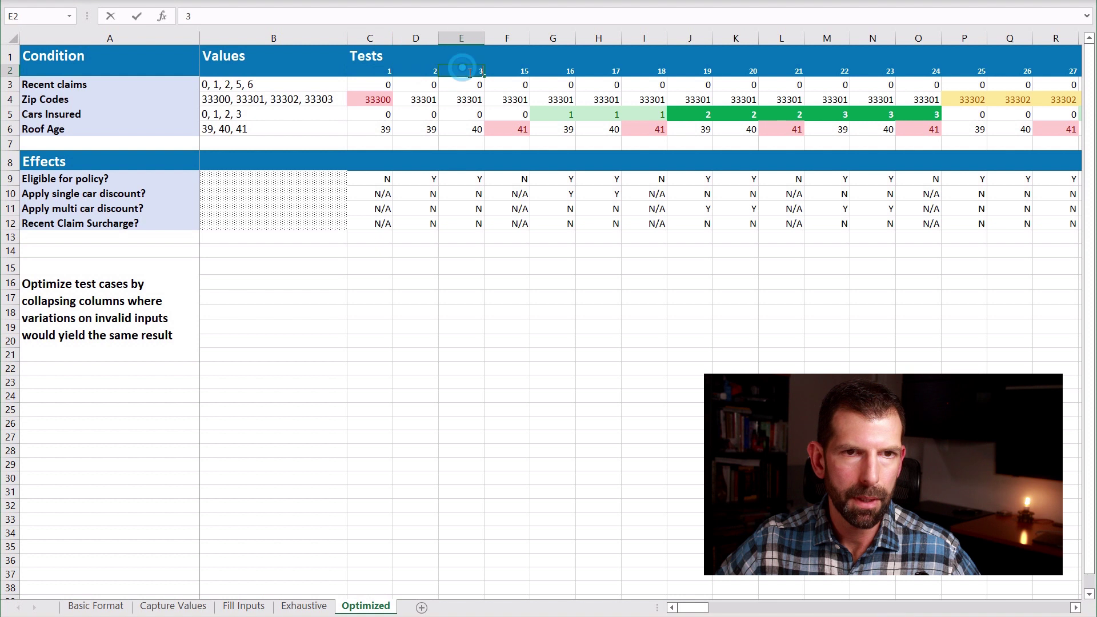
# Step: Fill the number series from C2:E2 across row 2 through the last test column, and check the last test's number
pyautogui.moveTo(389, 73); pyautogui.dragTo(470, 73)
pyautogui.moveTo(483, 77); pyautogui.dragTo(1006, 83)
pyautogui.click(1074, 33)
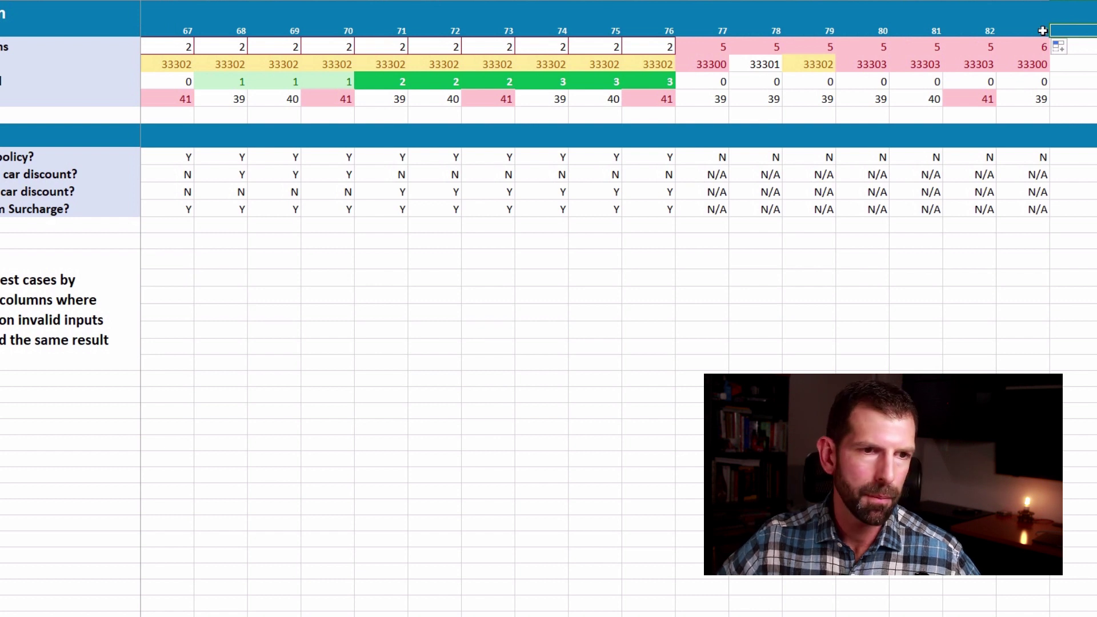
pyautogui.click(1042, 31)
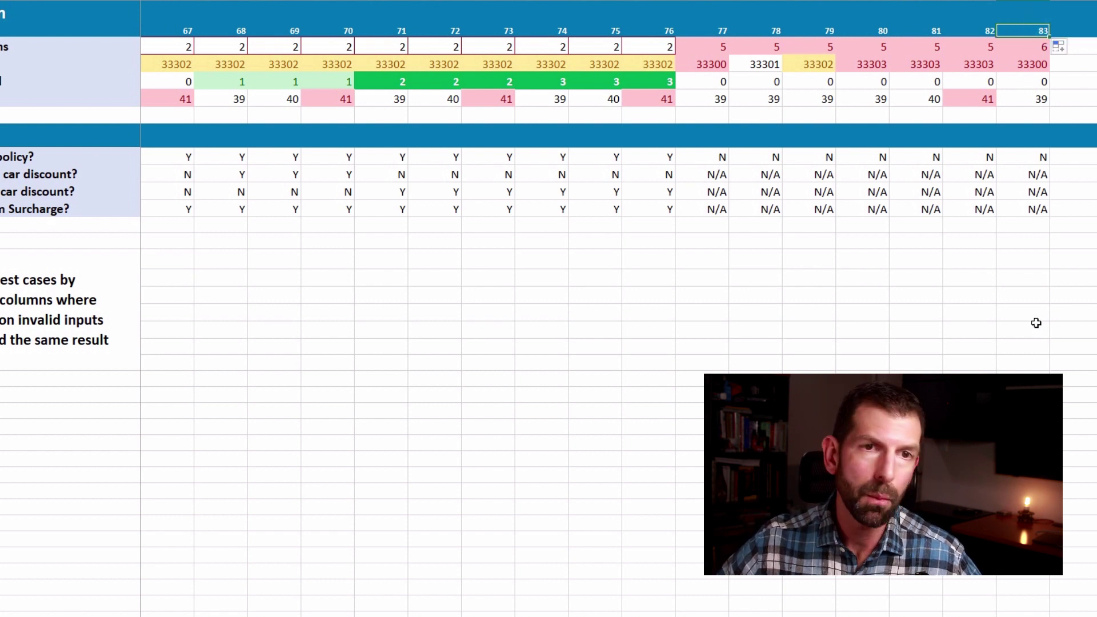